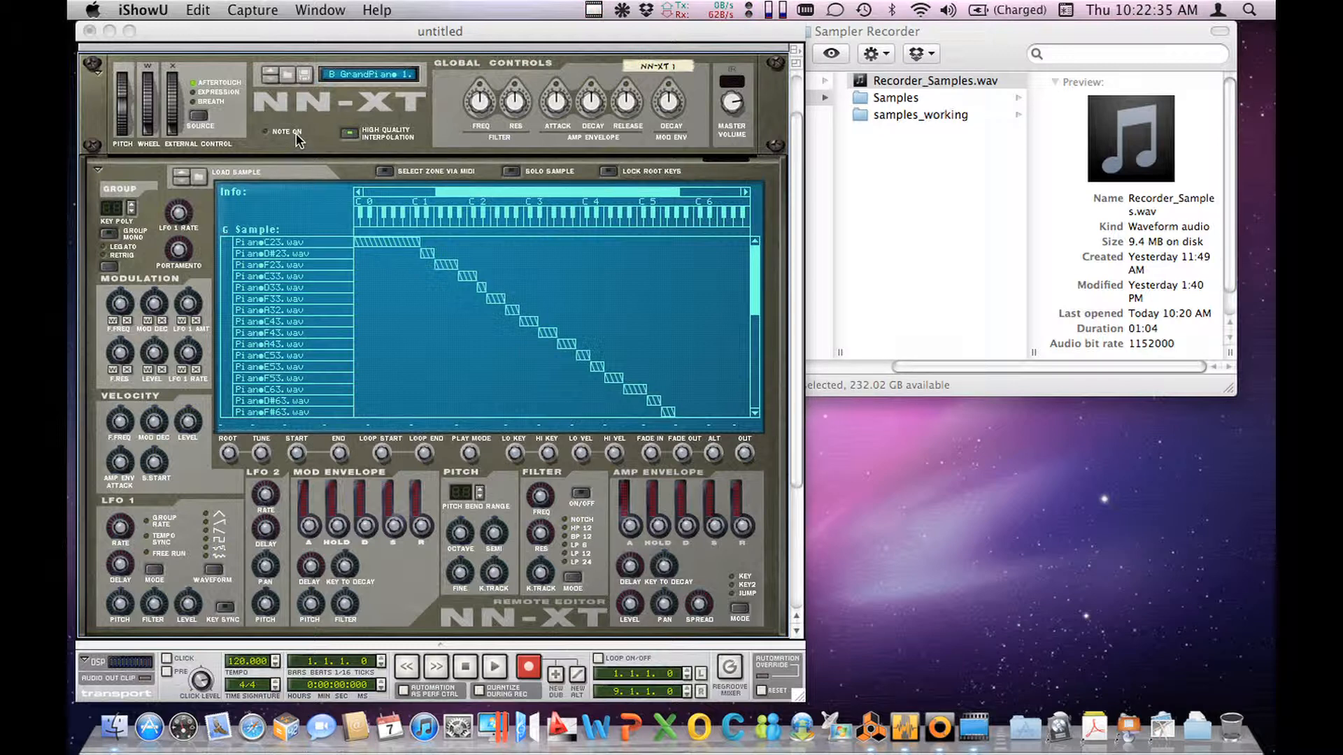
# Step: Open Recorder_Samples.wav from the Sampler Recorder folder in Wave Editor
pyautogui.click(289, 35)
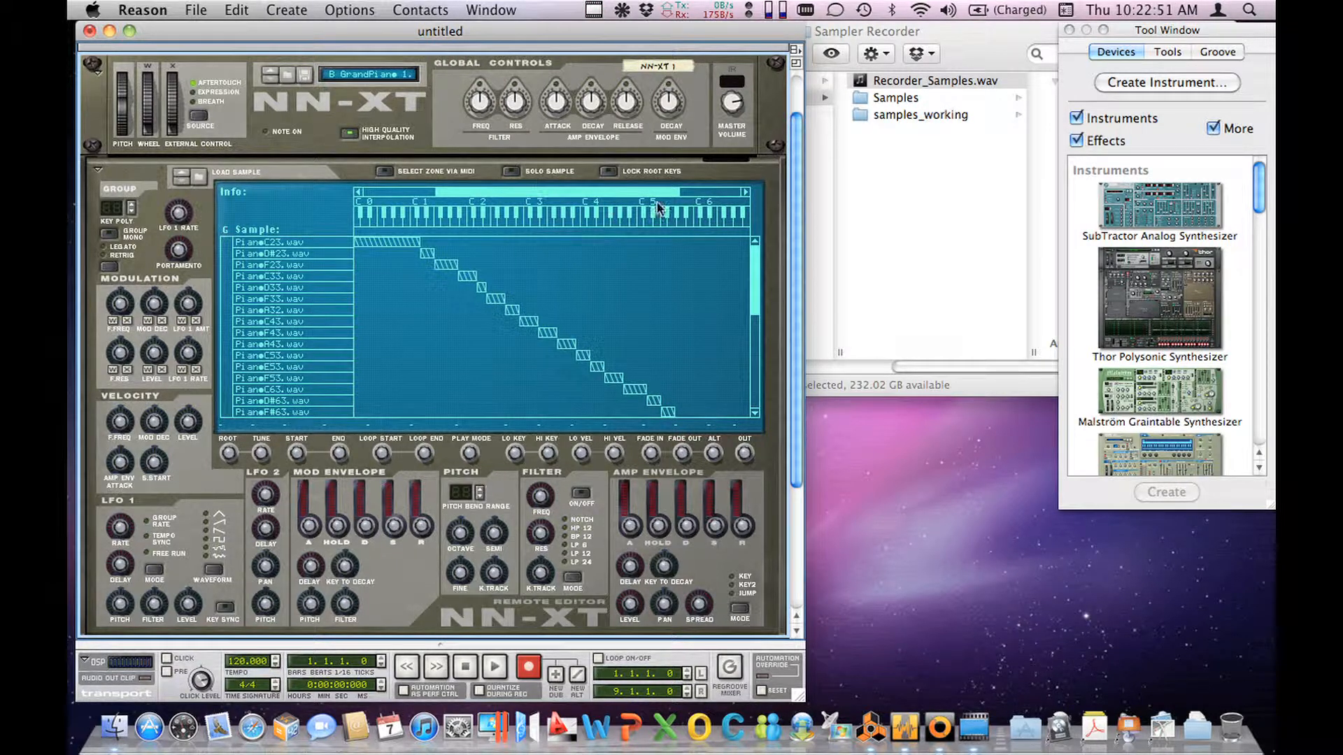
pyautogui.click(905, 203)
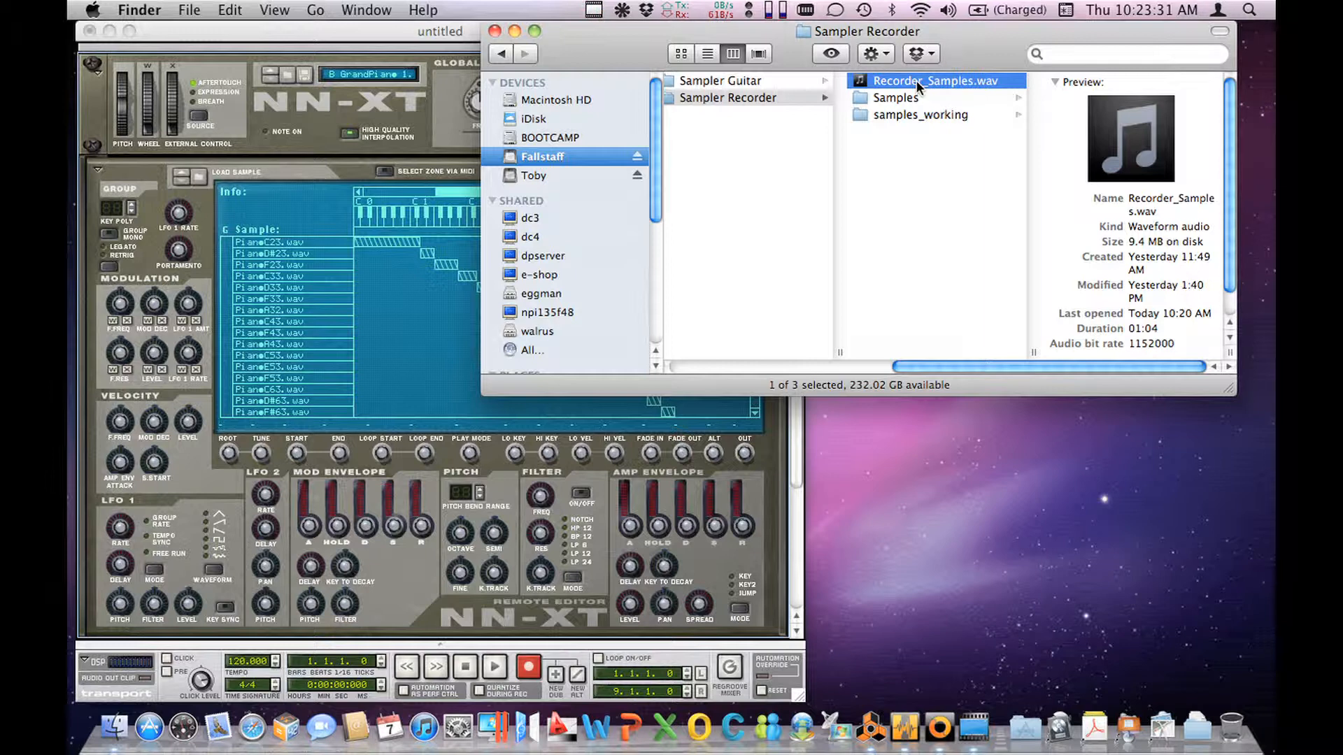
pyautogui.click(920, 712)
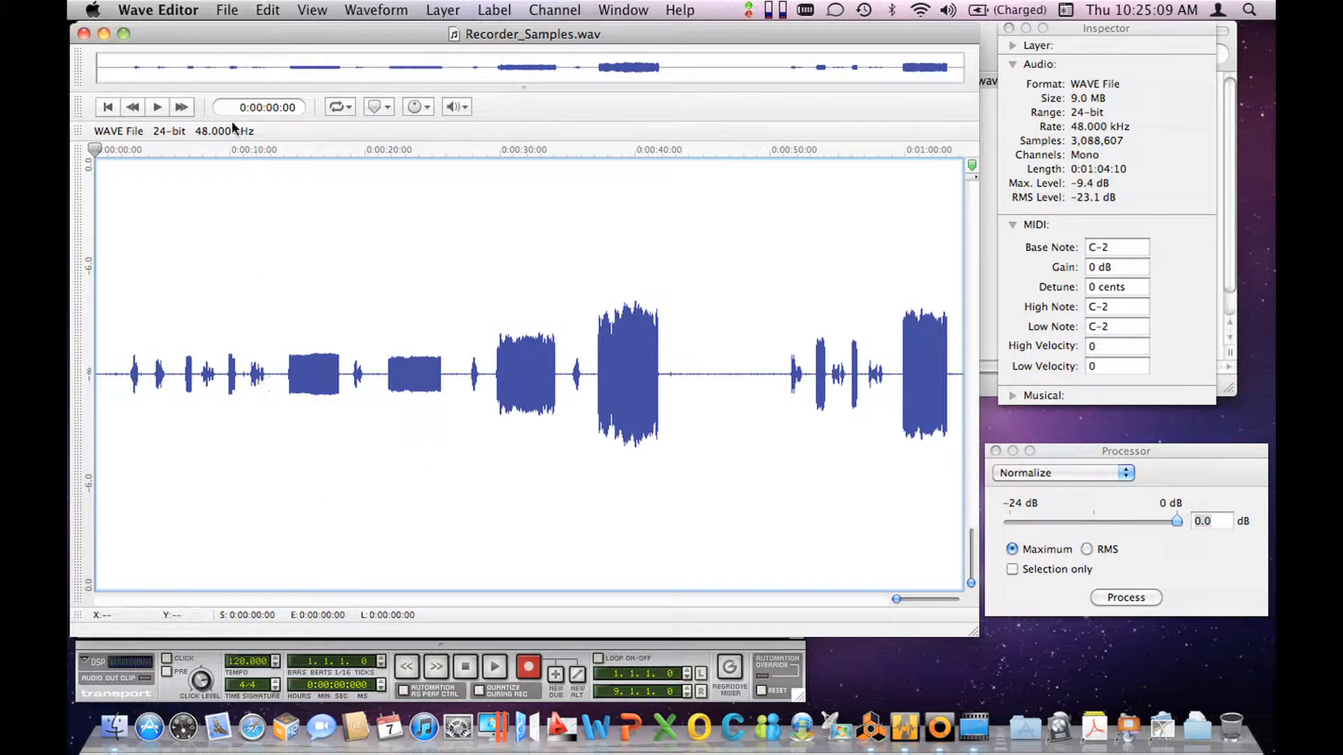
# Step: Save a copy of the recording as Recorder_Samples_Working in the Sampler Recorder folder
pyautogui.click(227, 10)
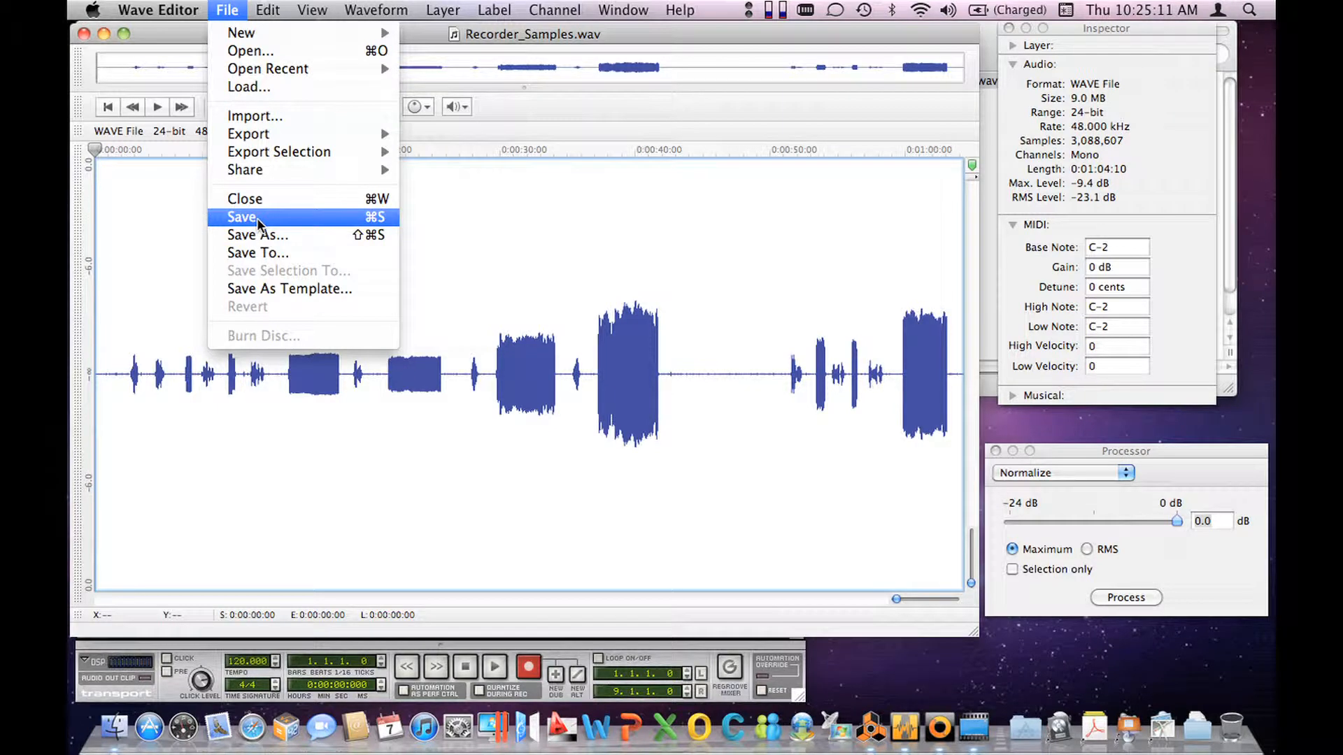
pyautogui.click(260, 233)
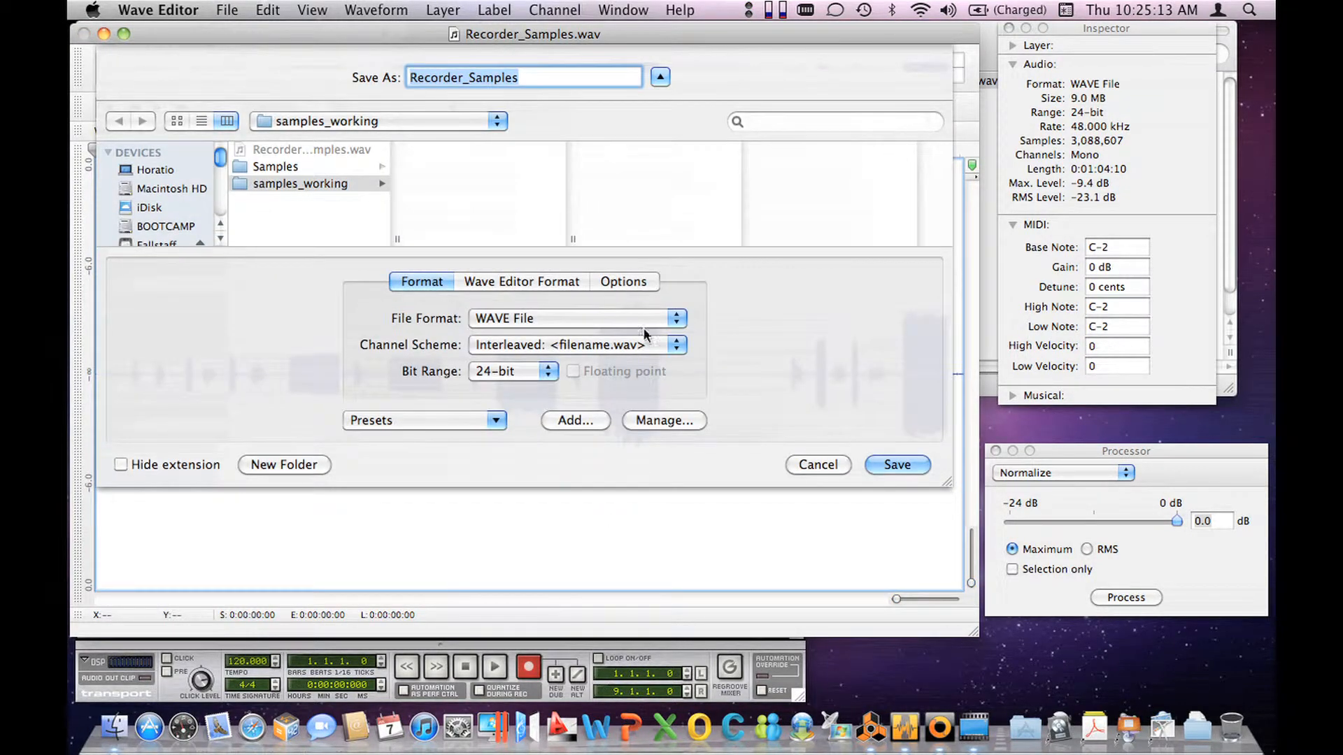
pyautogui.click(319, 199)
pyautogui.click(547, 78)
pyautogui.write('_')
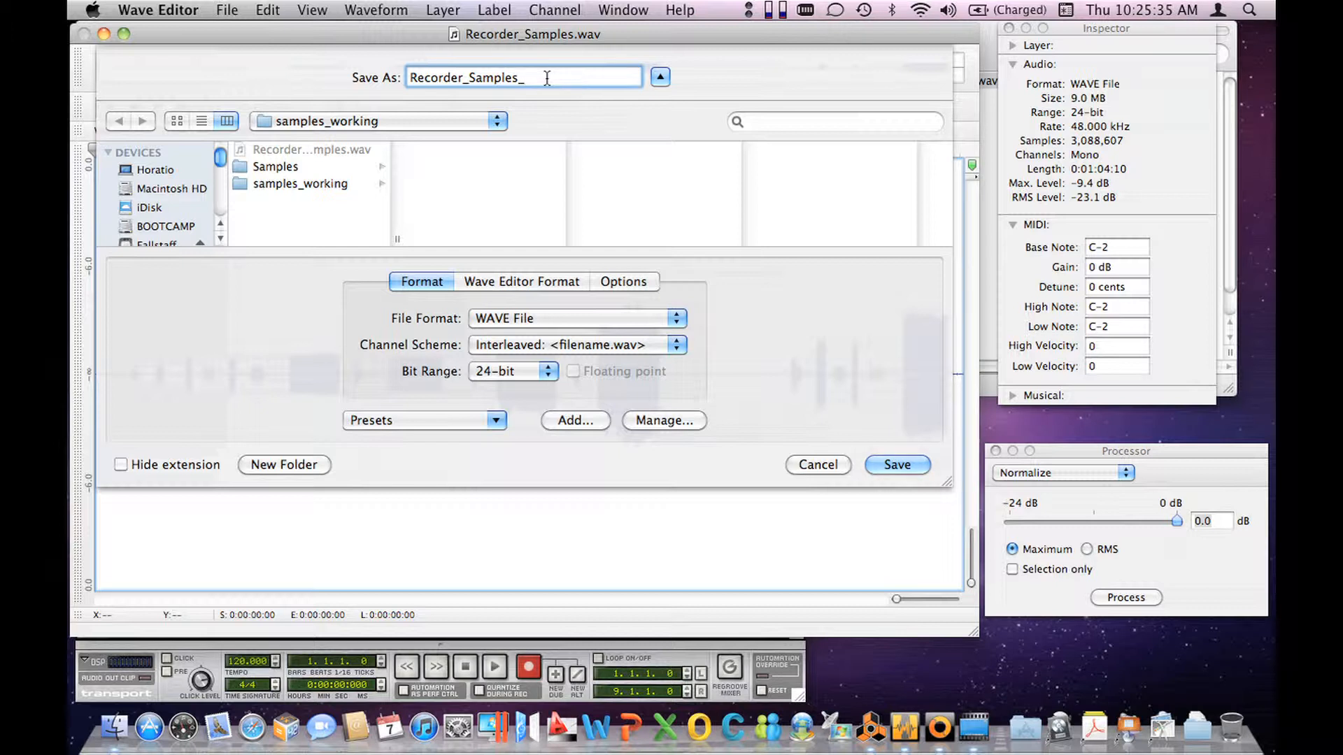
pyautogui.write('Working')
pyautogui.press('Return')
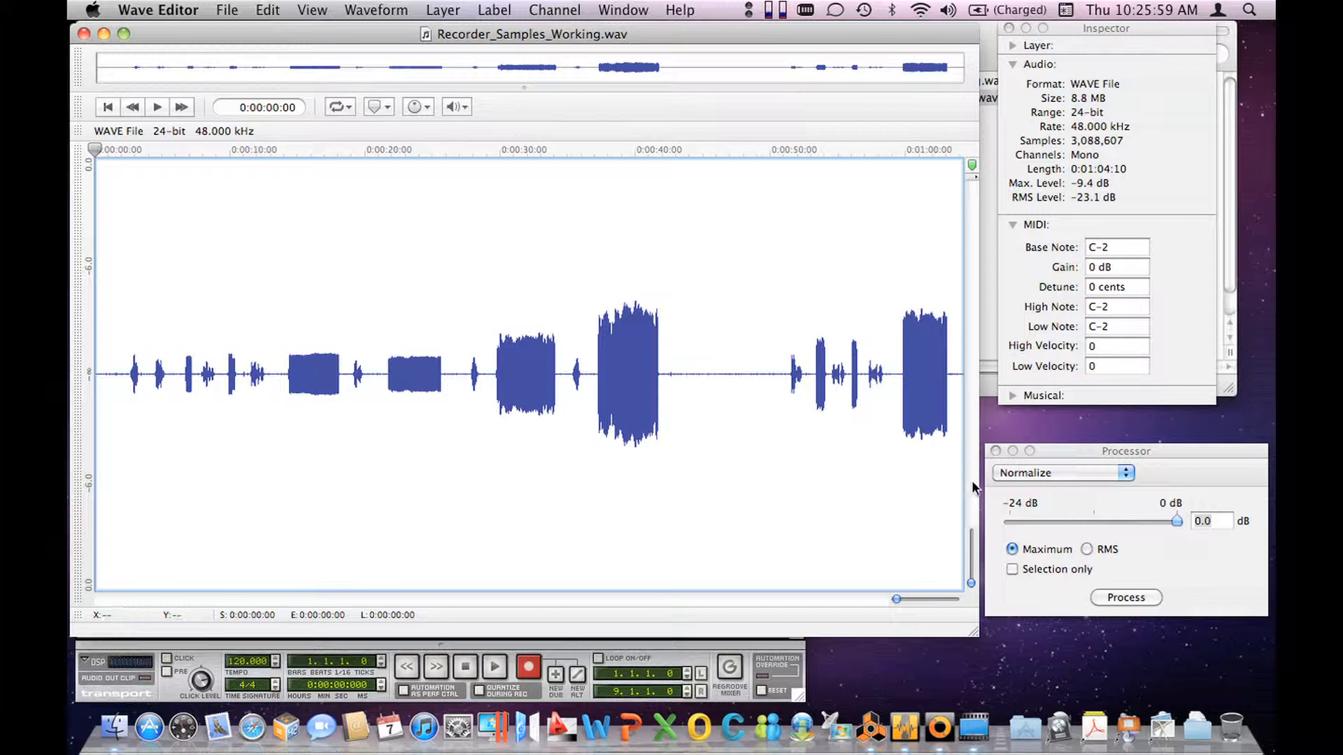
# Step: Normalize the whole recording to a maximum of 0 dB and play it from near its start through the first long note
pyautogui.click(1113, 596)
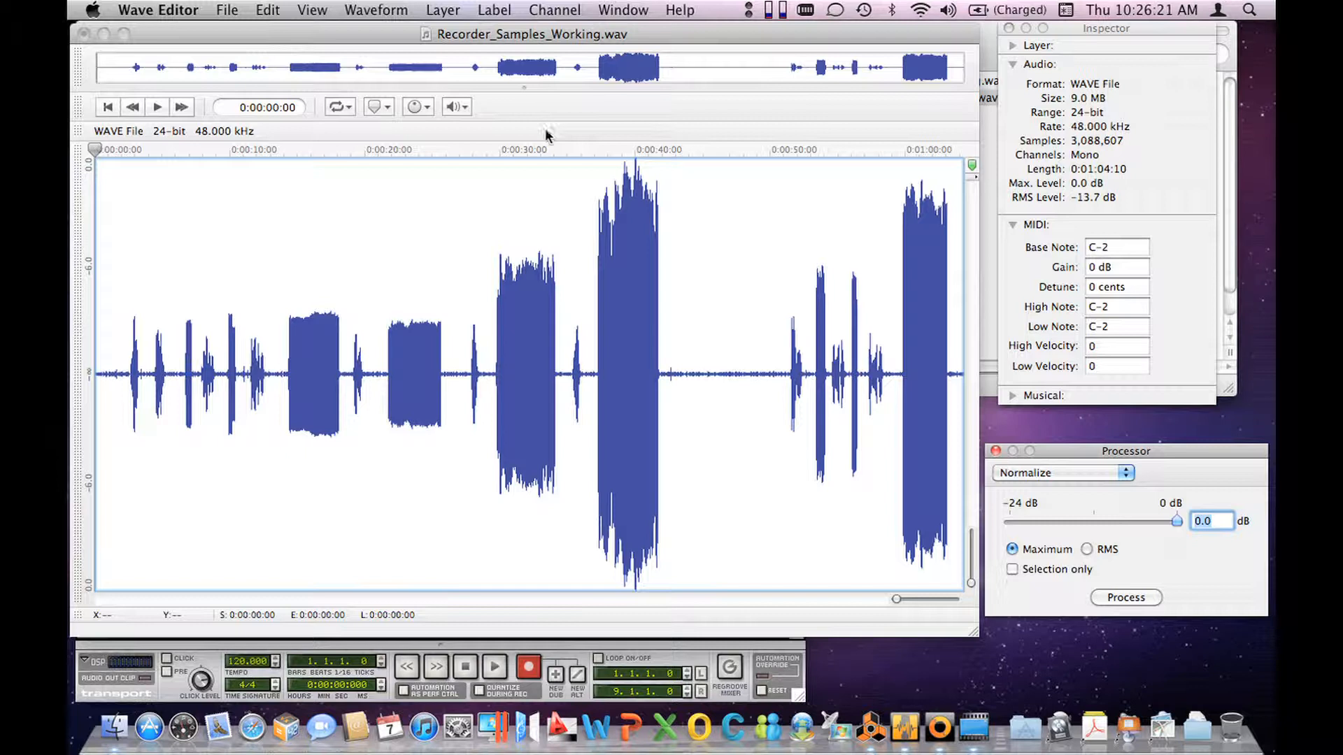
pyautogui.click(125, 150)
pyautogui.press('space')
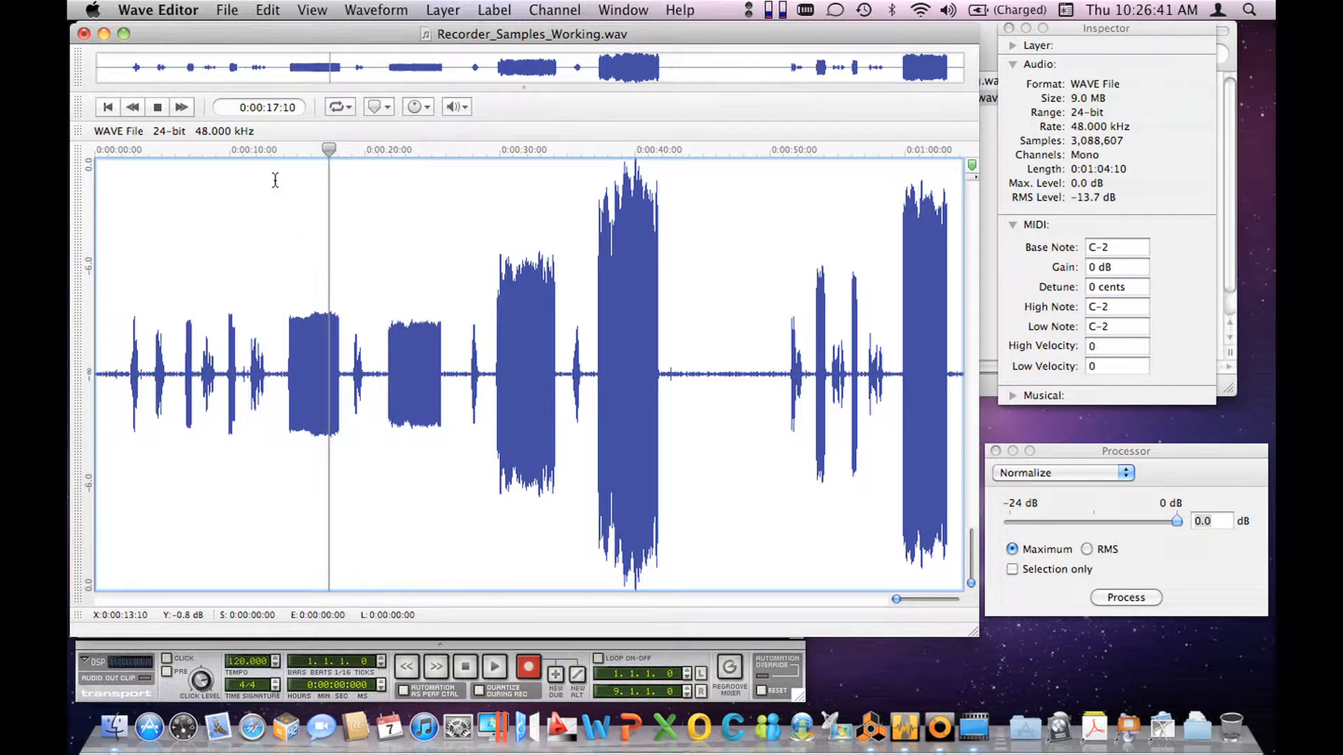
pyautogui.press('space')
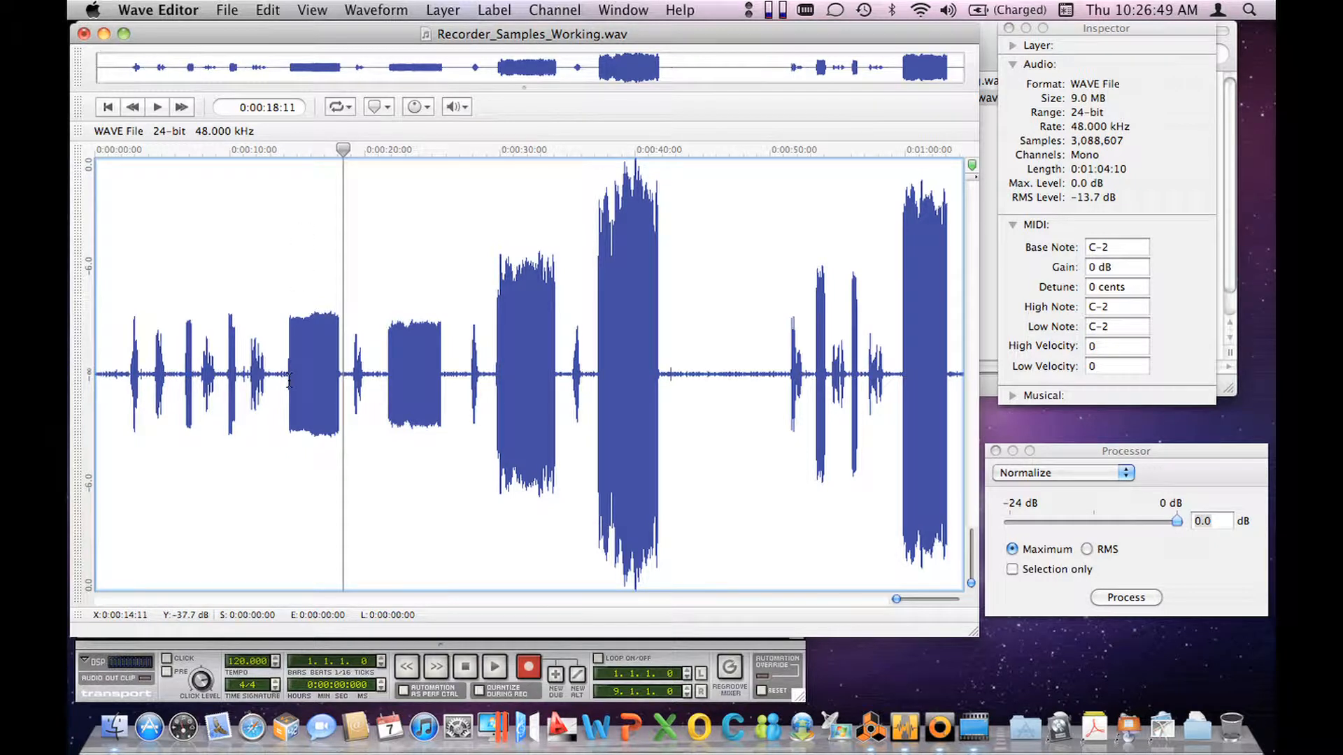
# Step: Copy the first long note, from about 0:13 to 0:18 with a little silence on both sides, to a new file
pyautogui.moveTo(280, 380); pyautogui.dragTo(348, 379)
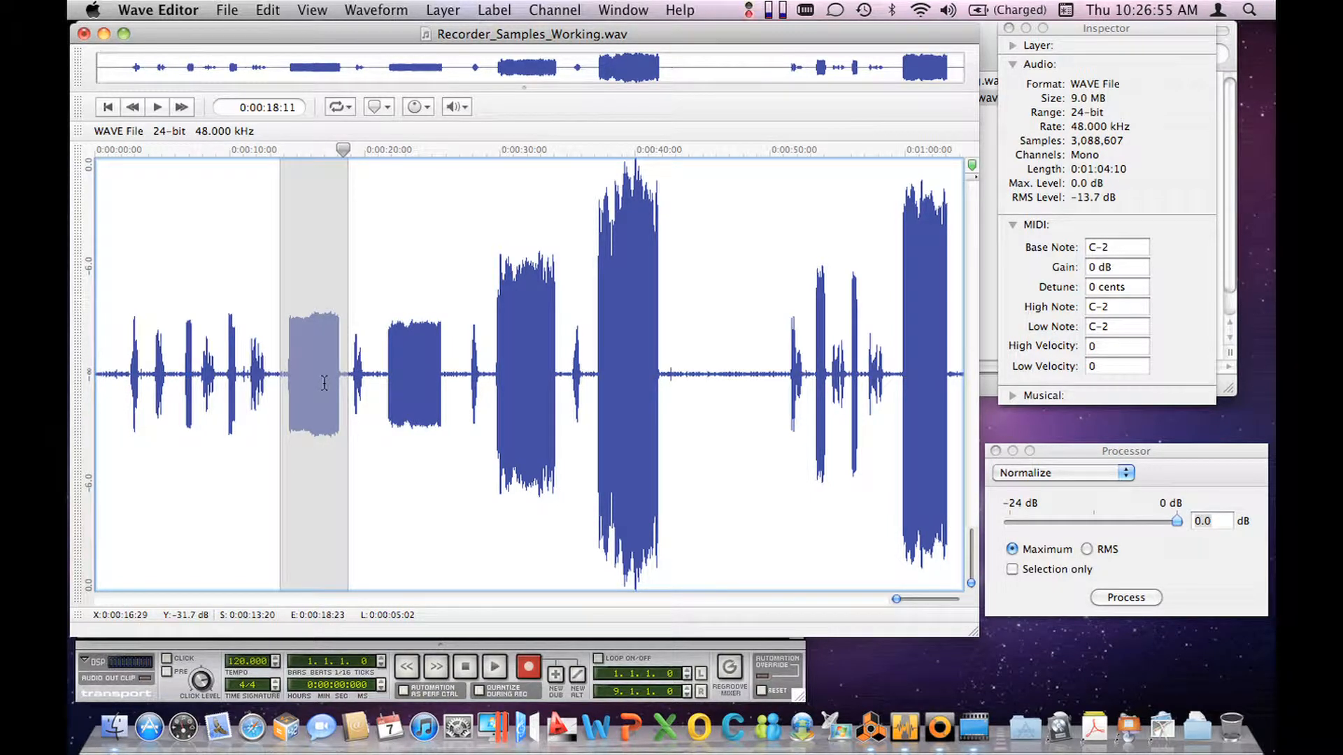
pyautogui.rightClick(324, 383)
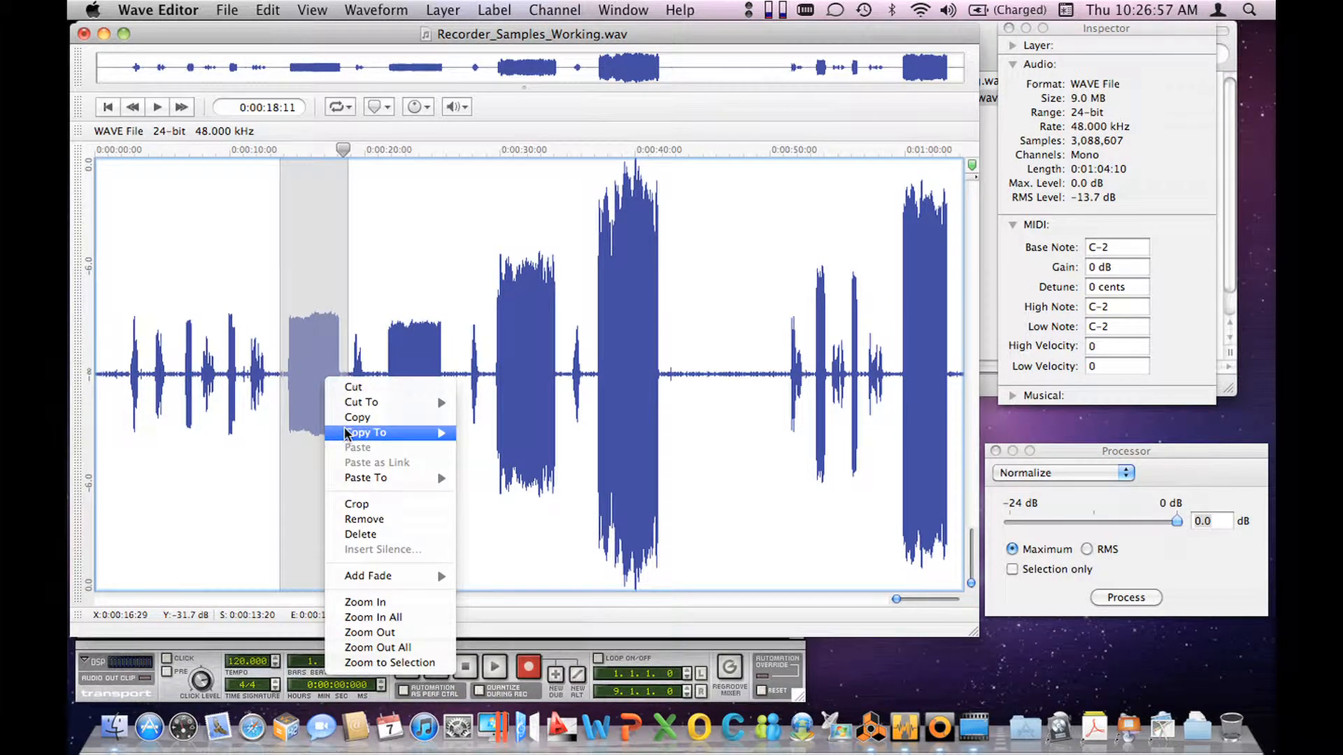
pyautogui.moveTo(430, 433)
pyautogui.click(501, 462)
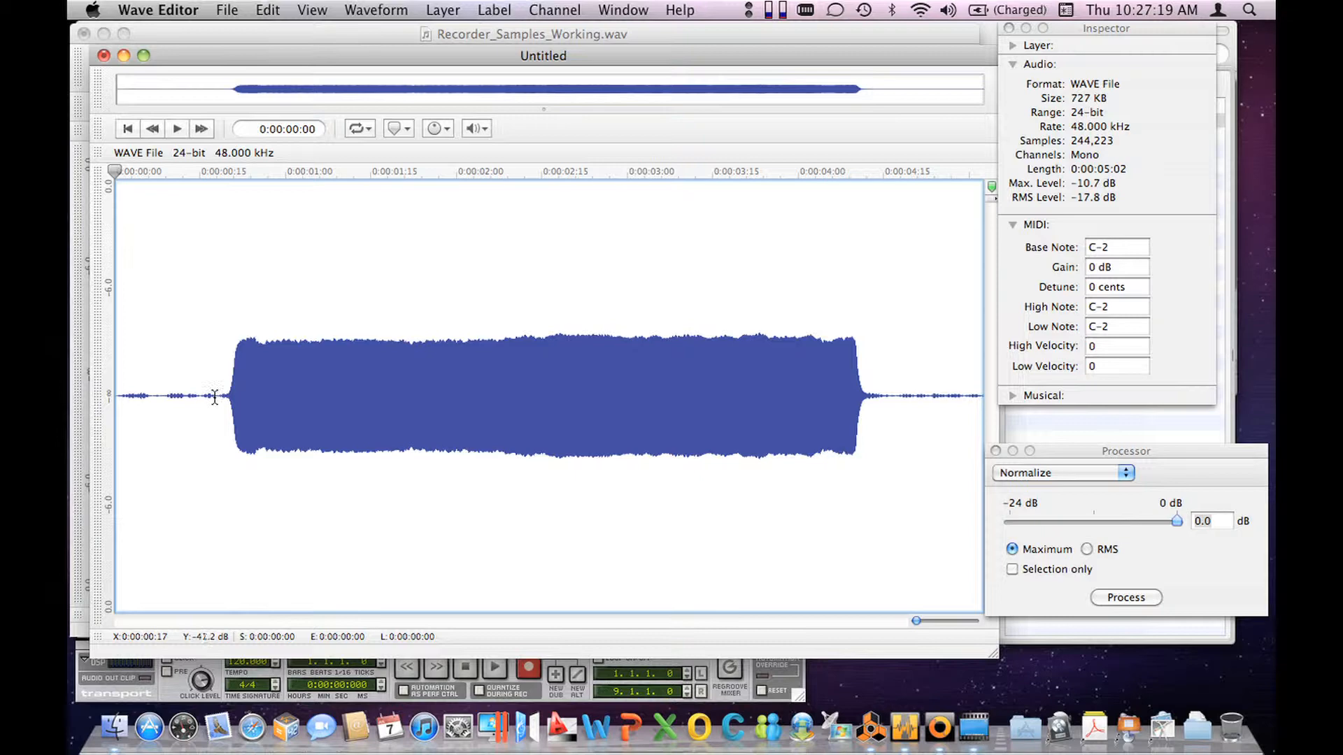
# Step: Delete the silence before the note's attack in the new file, trimming closely up to the onset
pyautogui.moveTo(217, 397); pyautogui.dragTo(116, 397)
pyautogui.press('Delete')
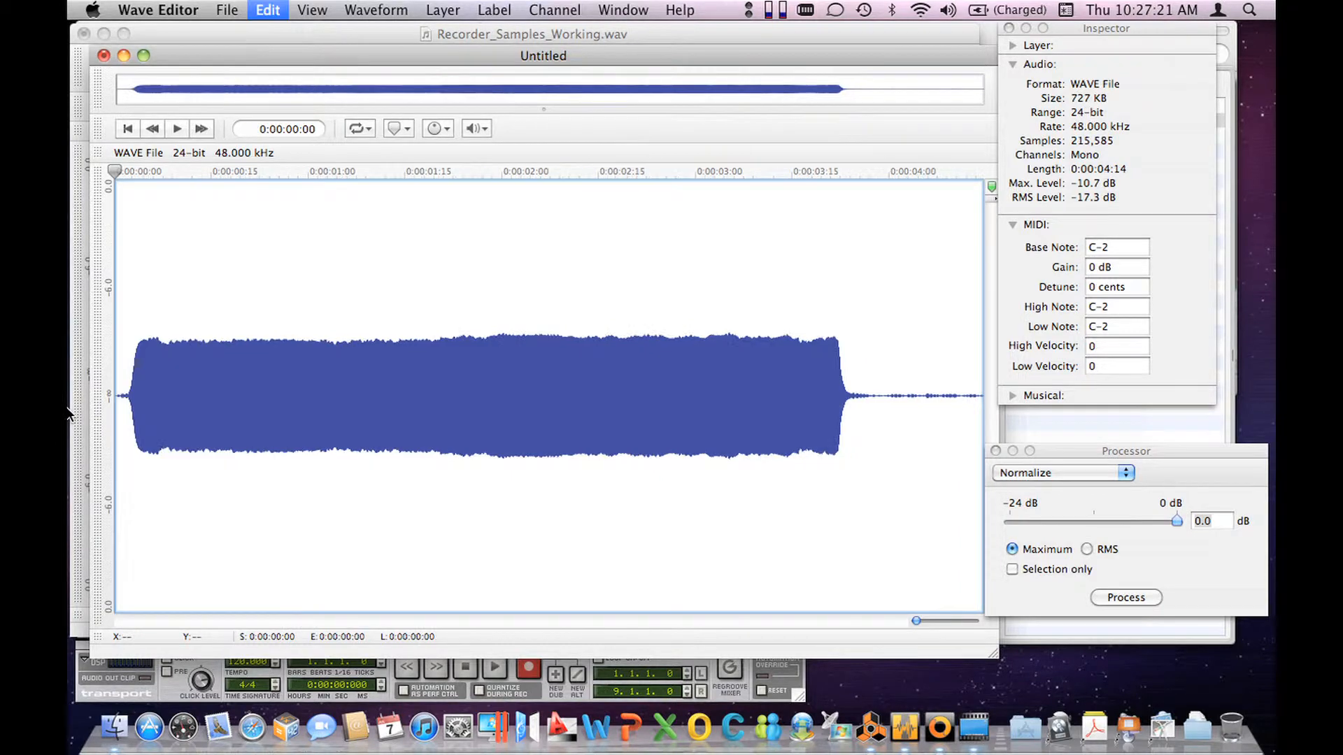
pyautogui.moveTo(915, 621); pyautogui.dragTo(938, 619)
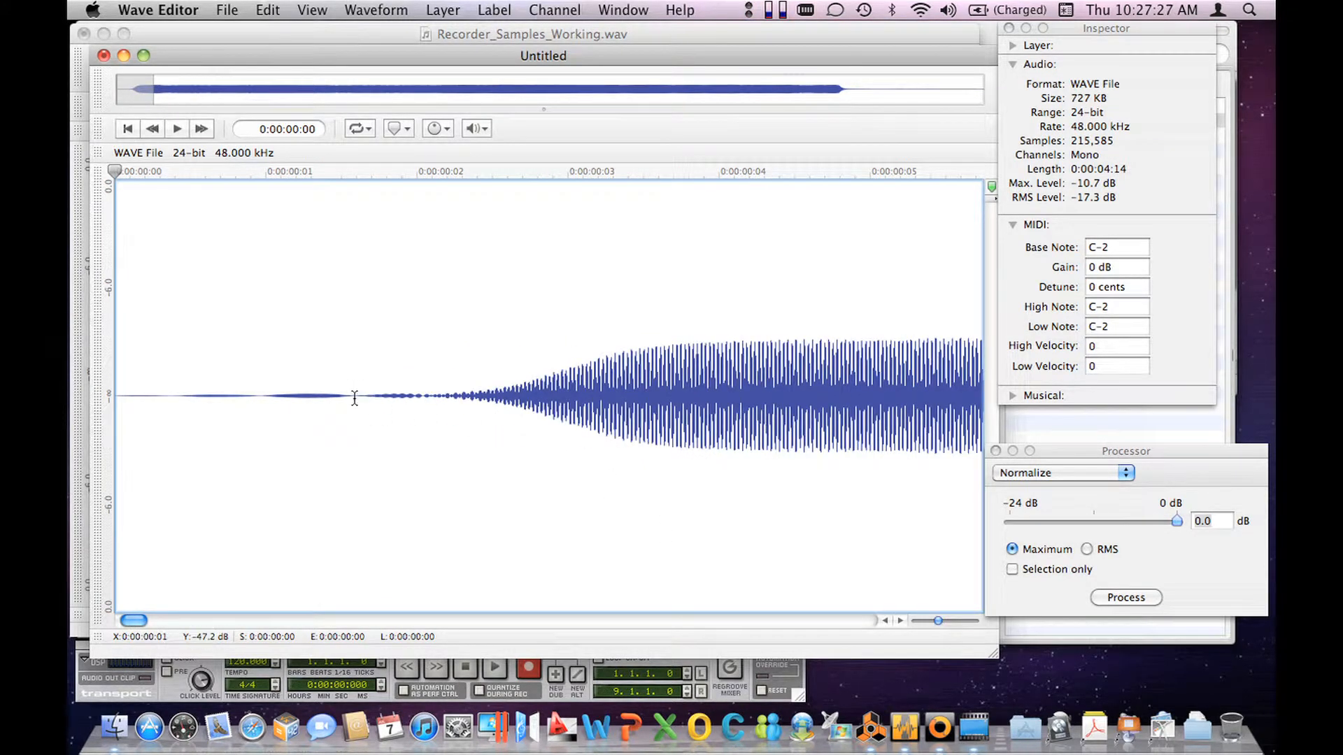
pyautogui.moveTo(354, 397); pyautogui.dragTo(111, 391)
pyautogui.press('Delete')
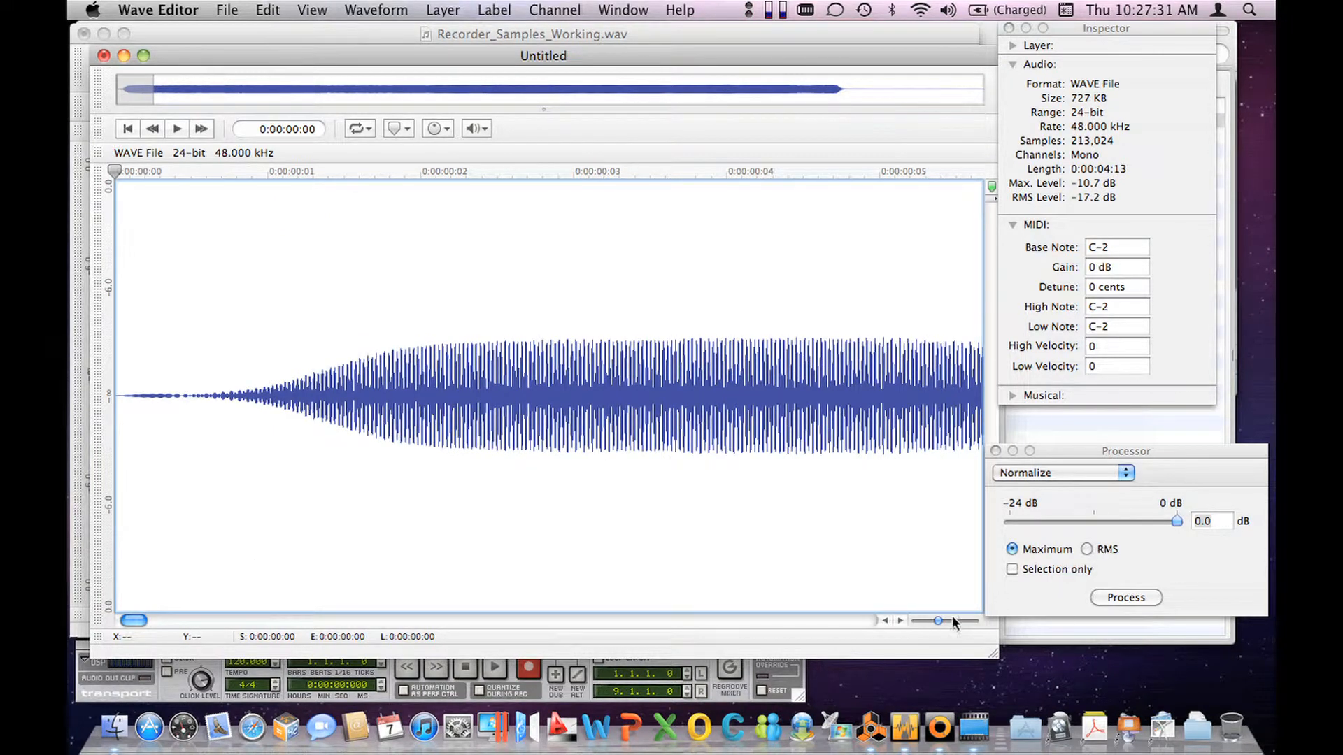
# Step: Delete the excess silence after the note's decay at the end of the new file
pyautogui.moveTo(933, 619); pyautogui.dragTo(912, 623)
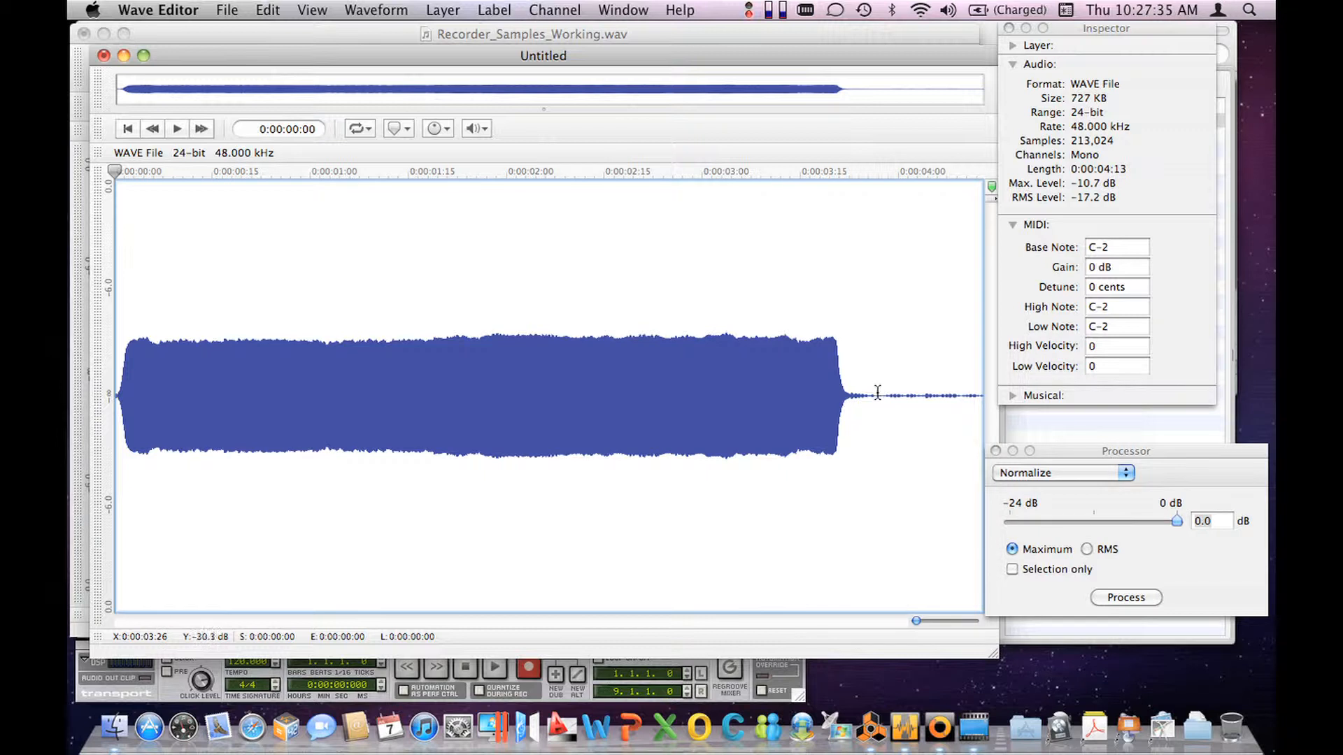
pyautogui.moveTo(875, 395); pyautogui.dragTo(1110, 392)
pyautogui.press('Delete')
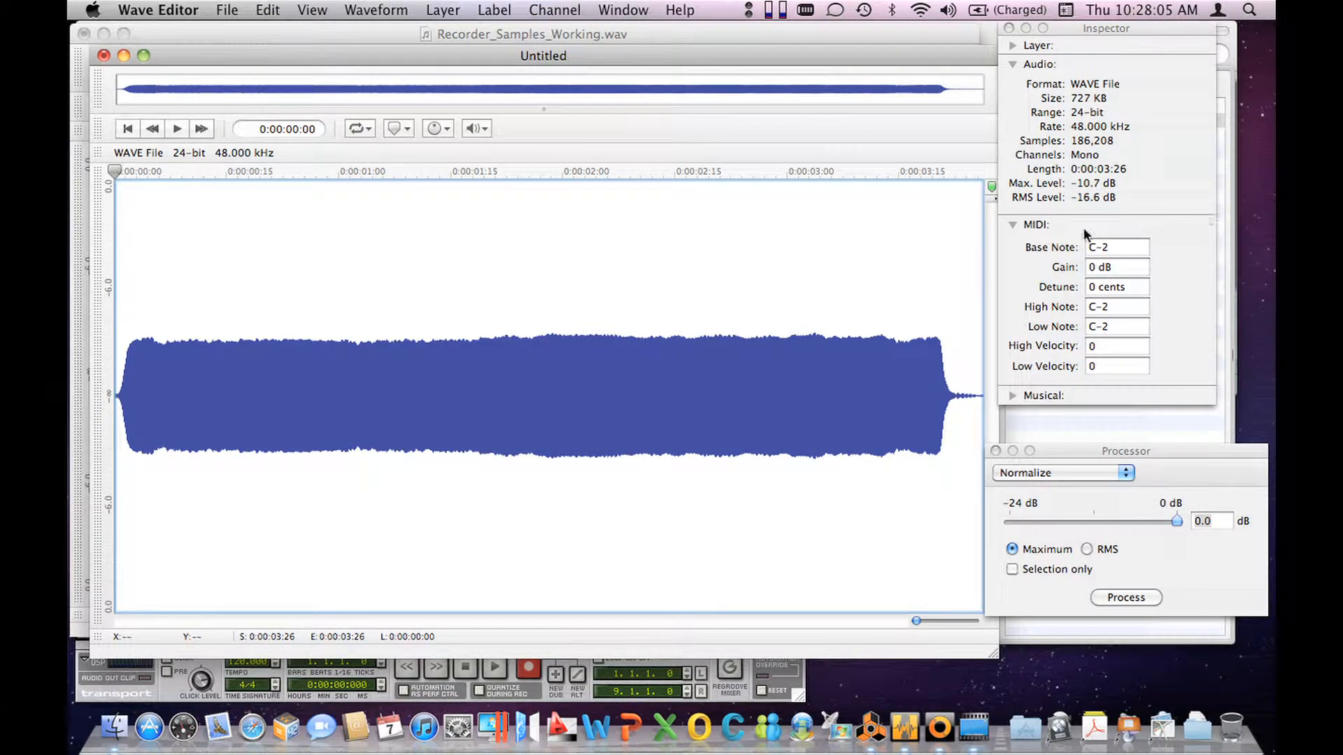
# Step: Set the MIDI base note of the trimmed sample to C4
pyautogui.click(1073, 30)
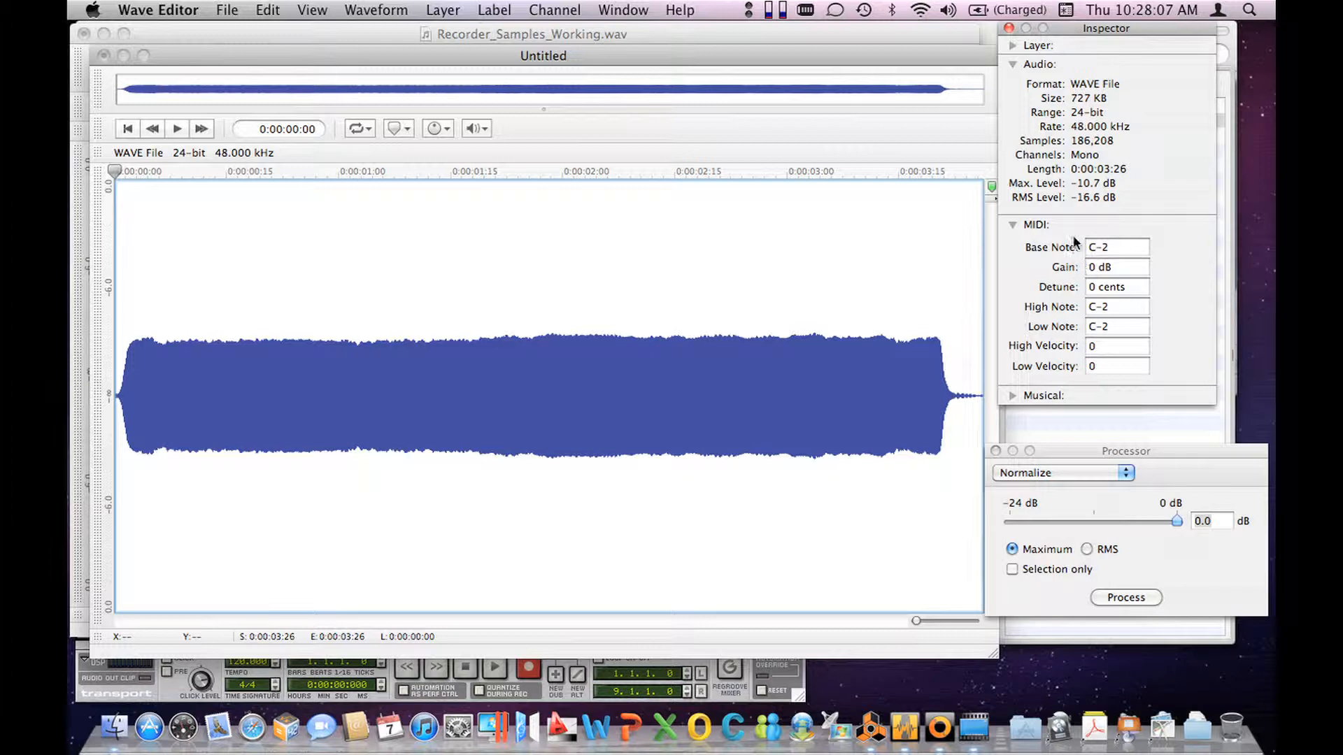
pyautogui.click(1115, 248)
pyautogui.moveTo(1115, 249); pyautogui.dragTo(1074, 259)
pyautogui.write('C4')
pyautogui.press('Tab')
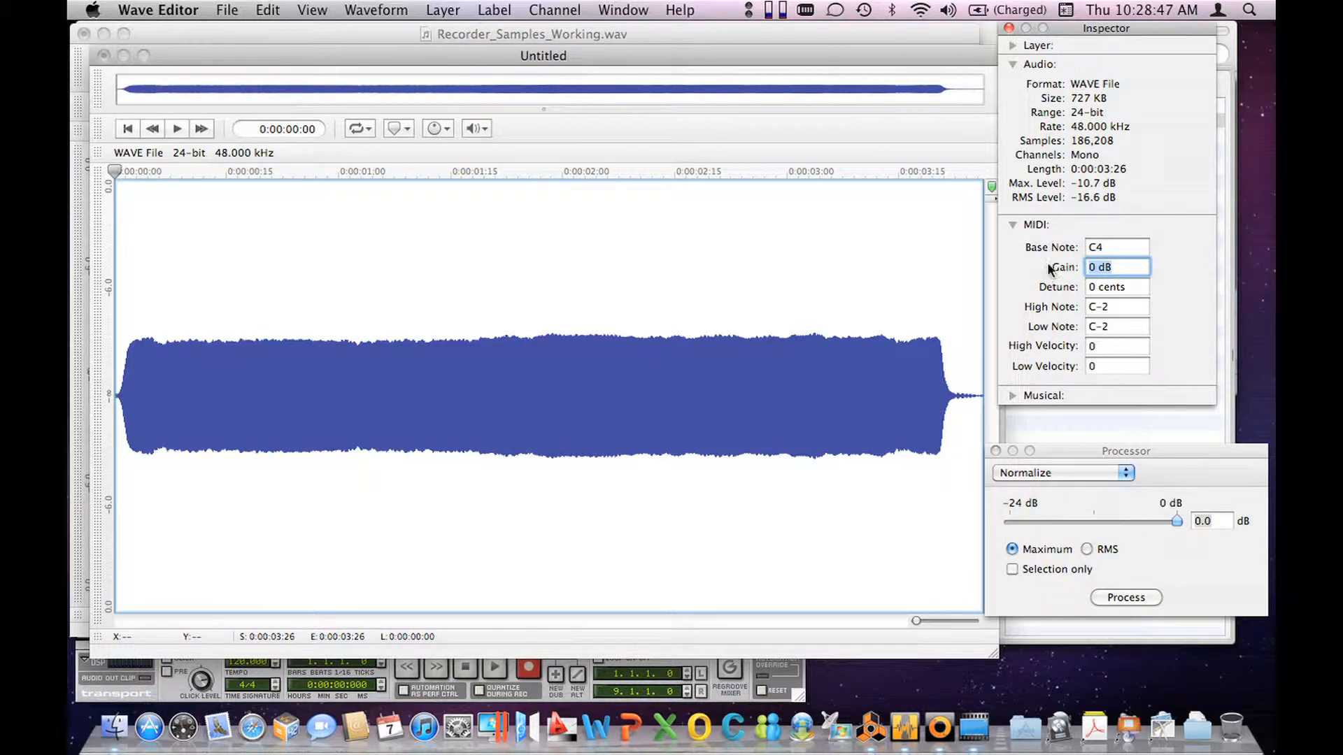
pyautogui.click(1122, 248)
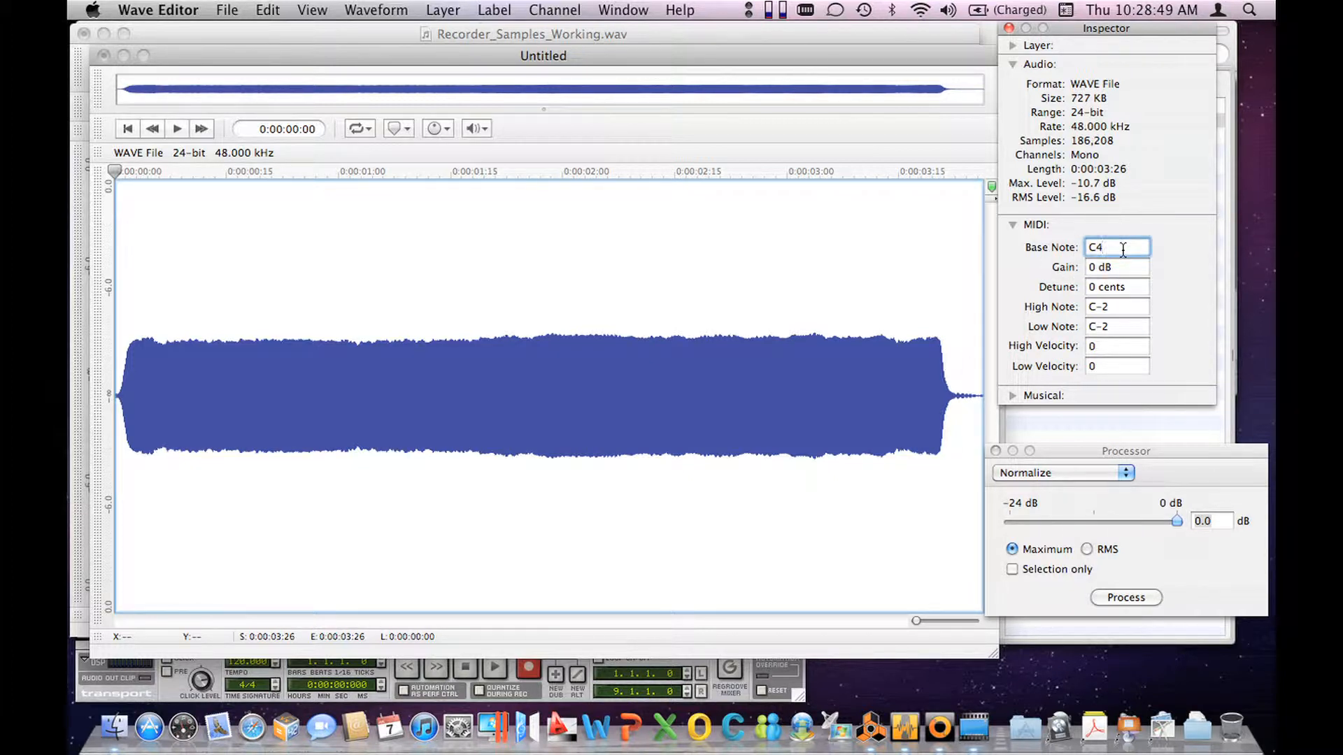
pyautogui.click(1120, 308)
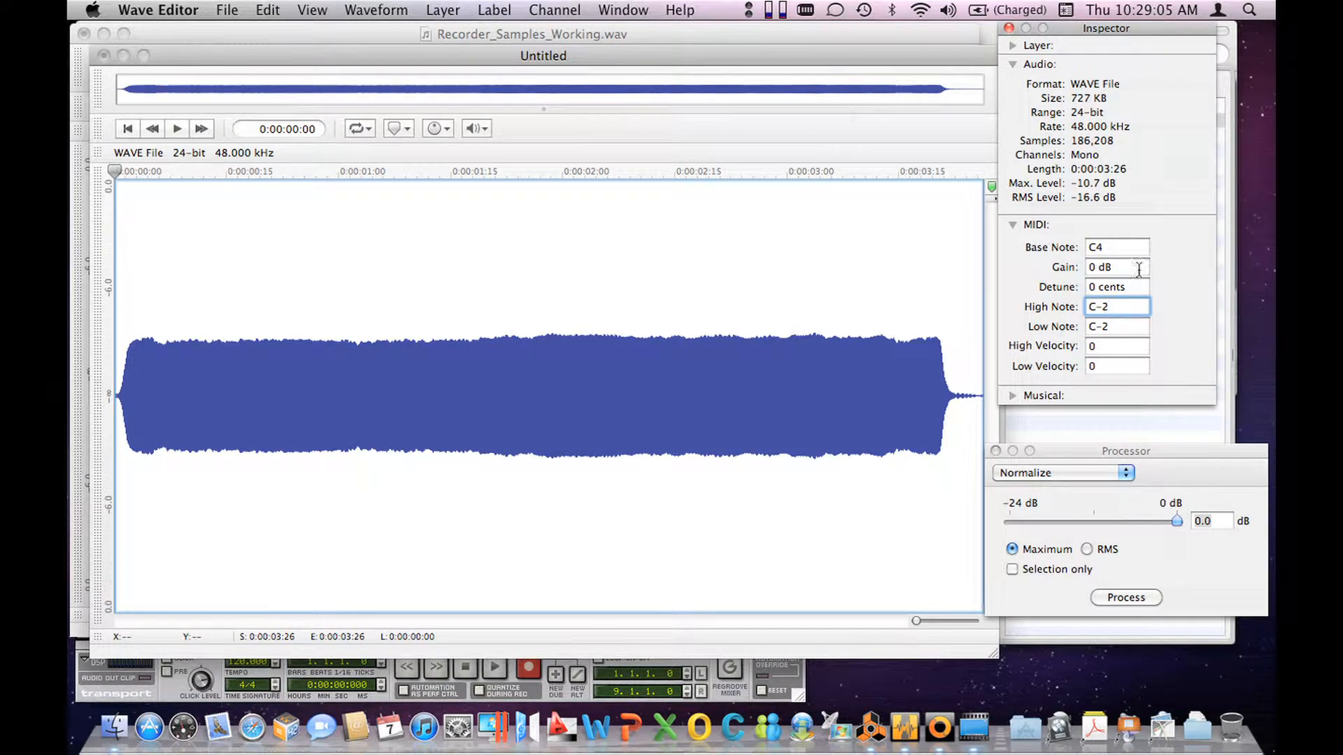
pyautogui.click(781, 56)
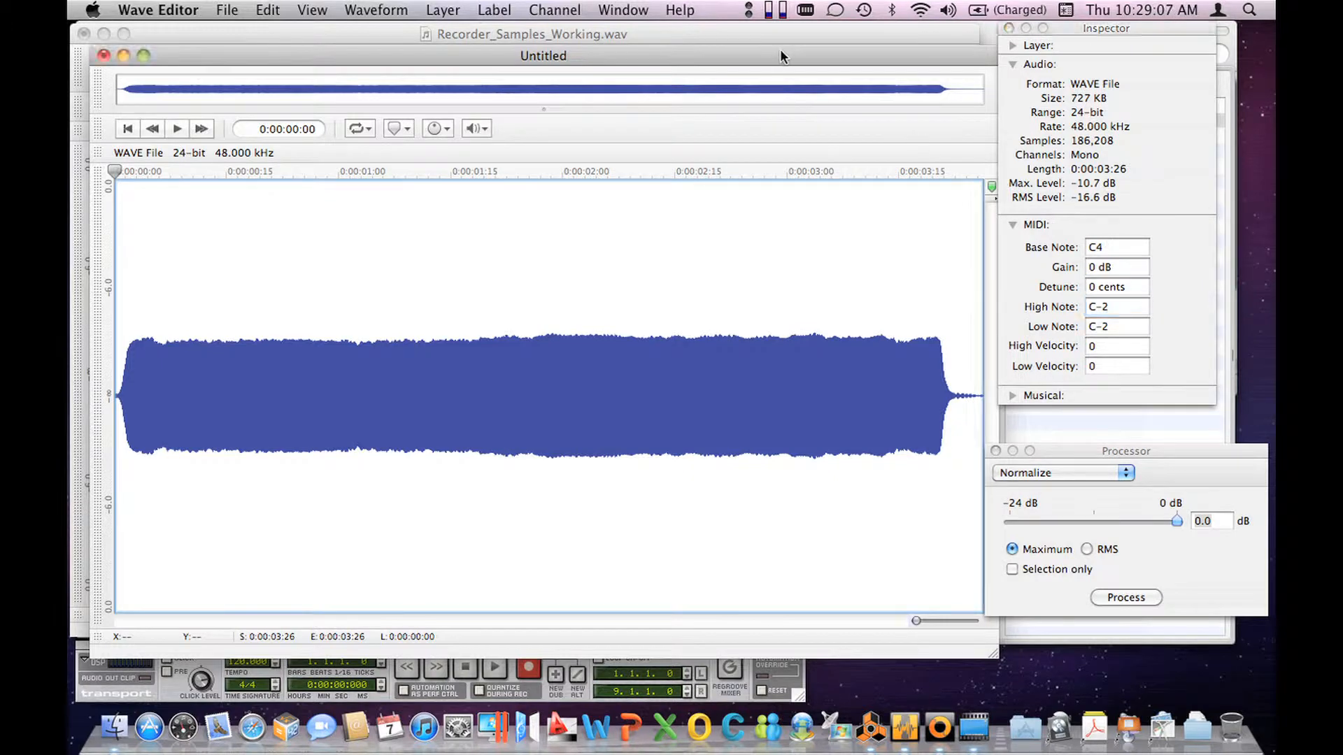
# Step: Save the trimmed sample as an AIFF file named Recorder_LoC in the samples_working folder and close it
pyautogui.press('super+s')
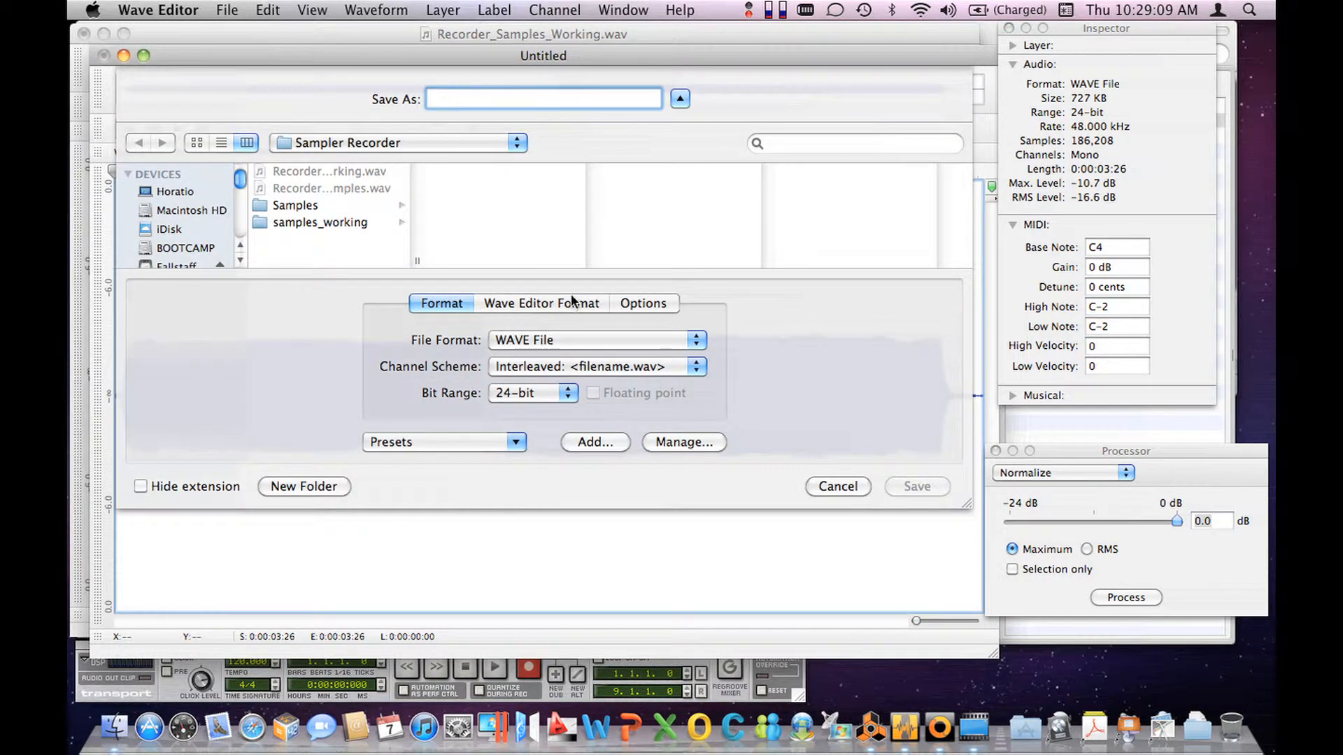
pyautogui.click(351, 222)
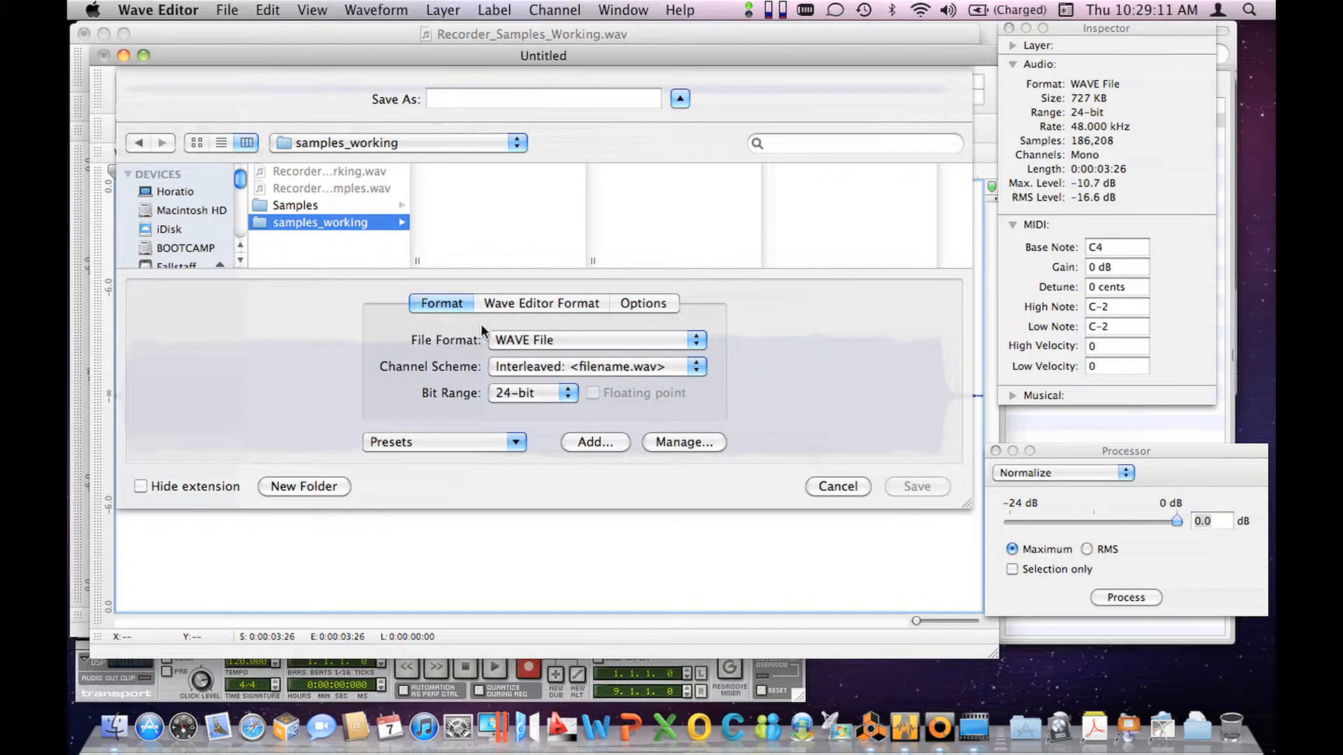
pyautogui.click(519, 340)
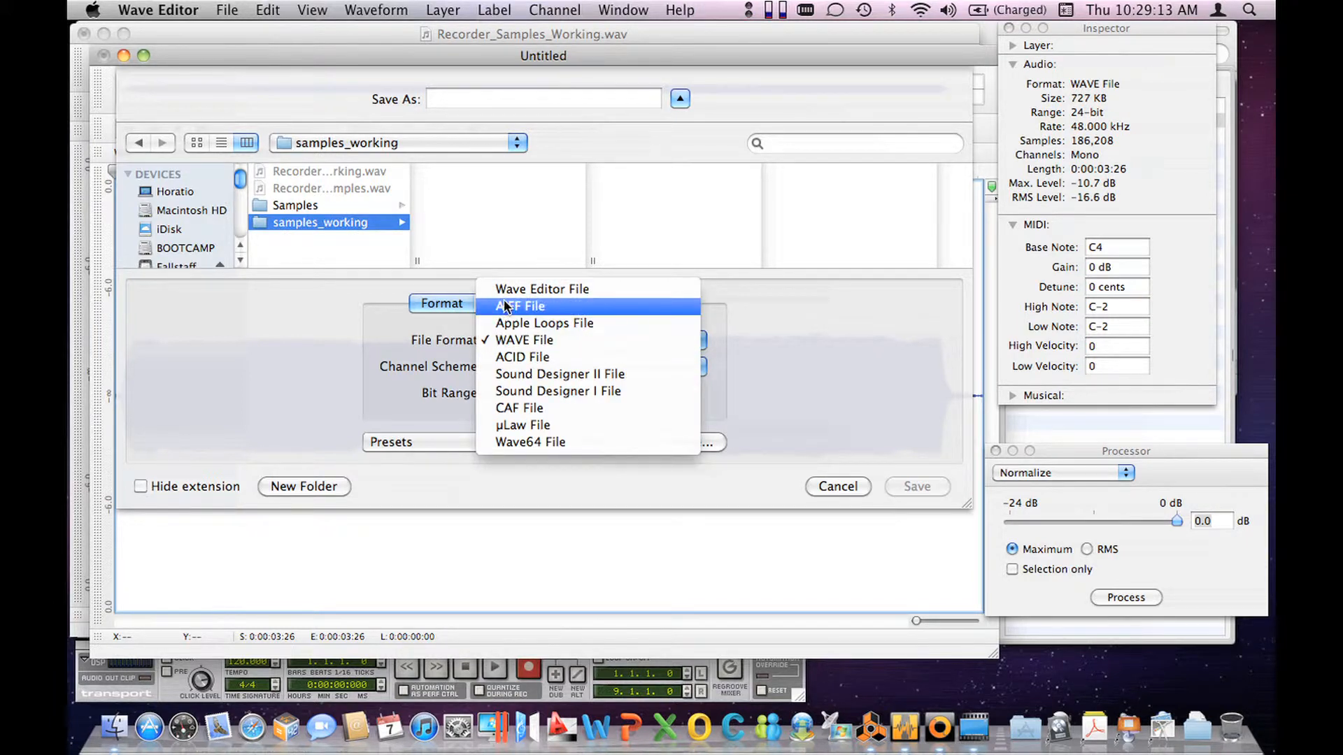
pyautogui.click(518, 306)
pyautogui.click(483, 99)
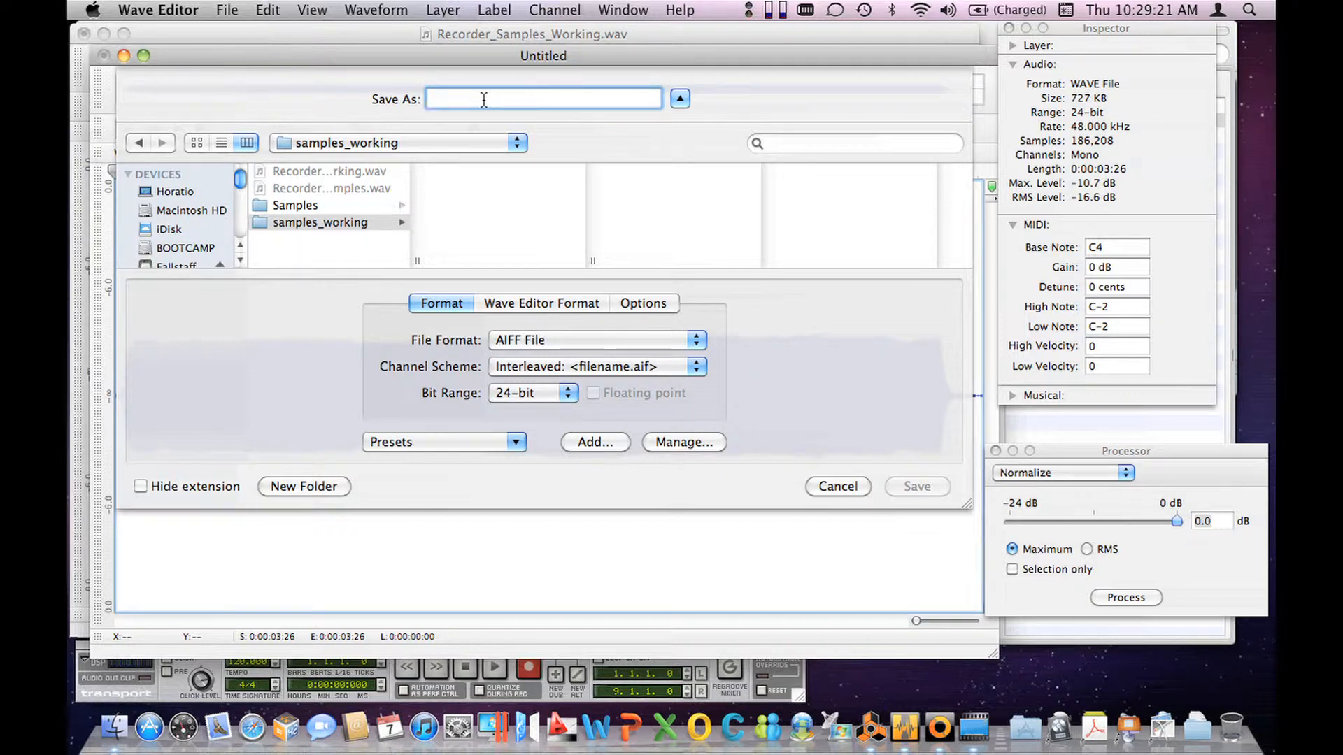
pyautogui.write('Recor')
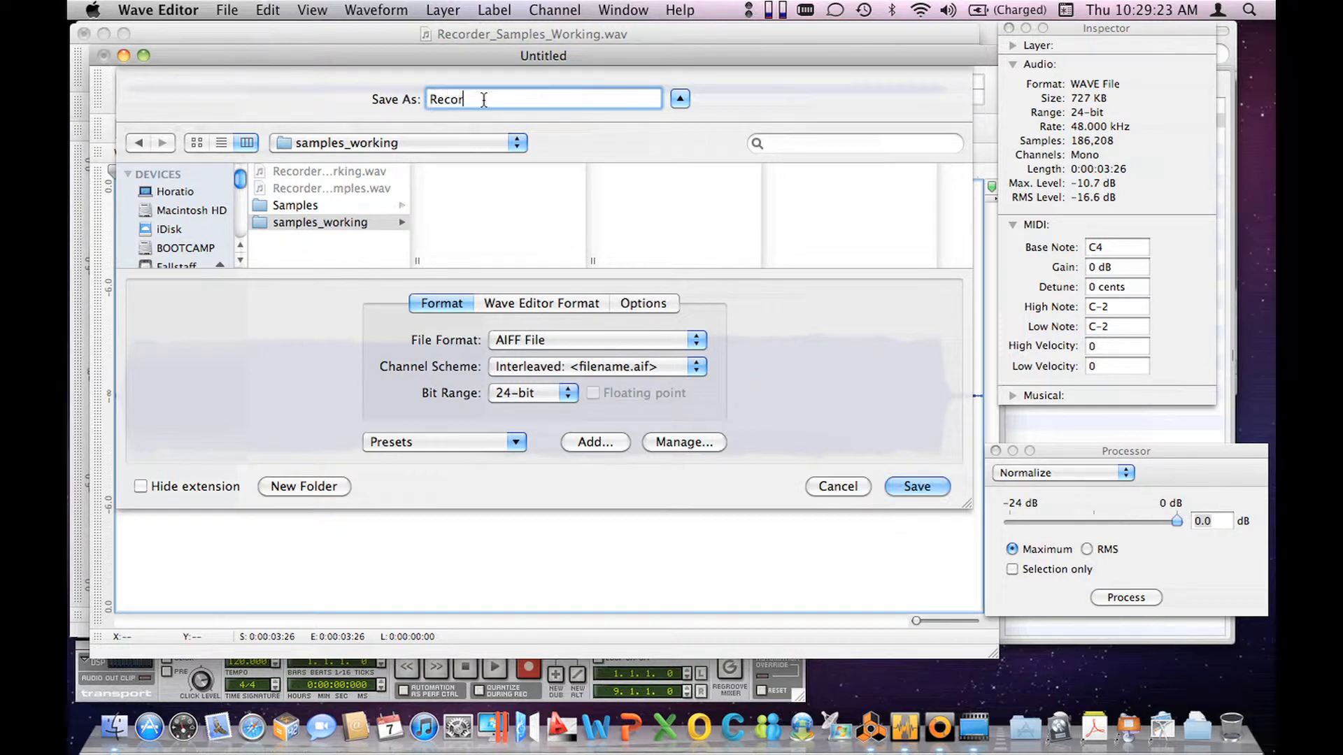
pyautogui.write('der_LoC')
pyautogui.press('Return')
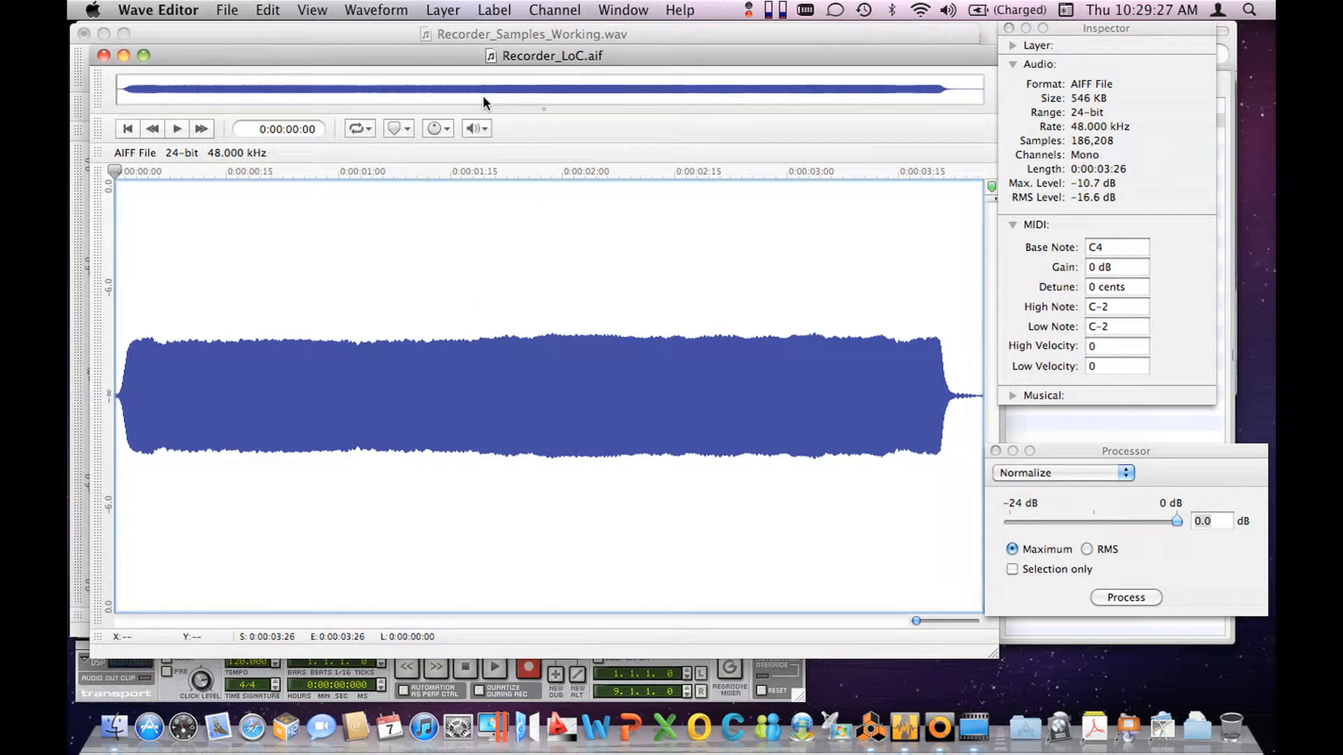
pyautogui.press('super+w')
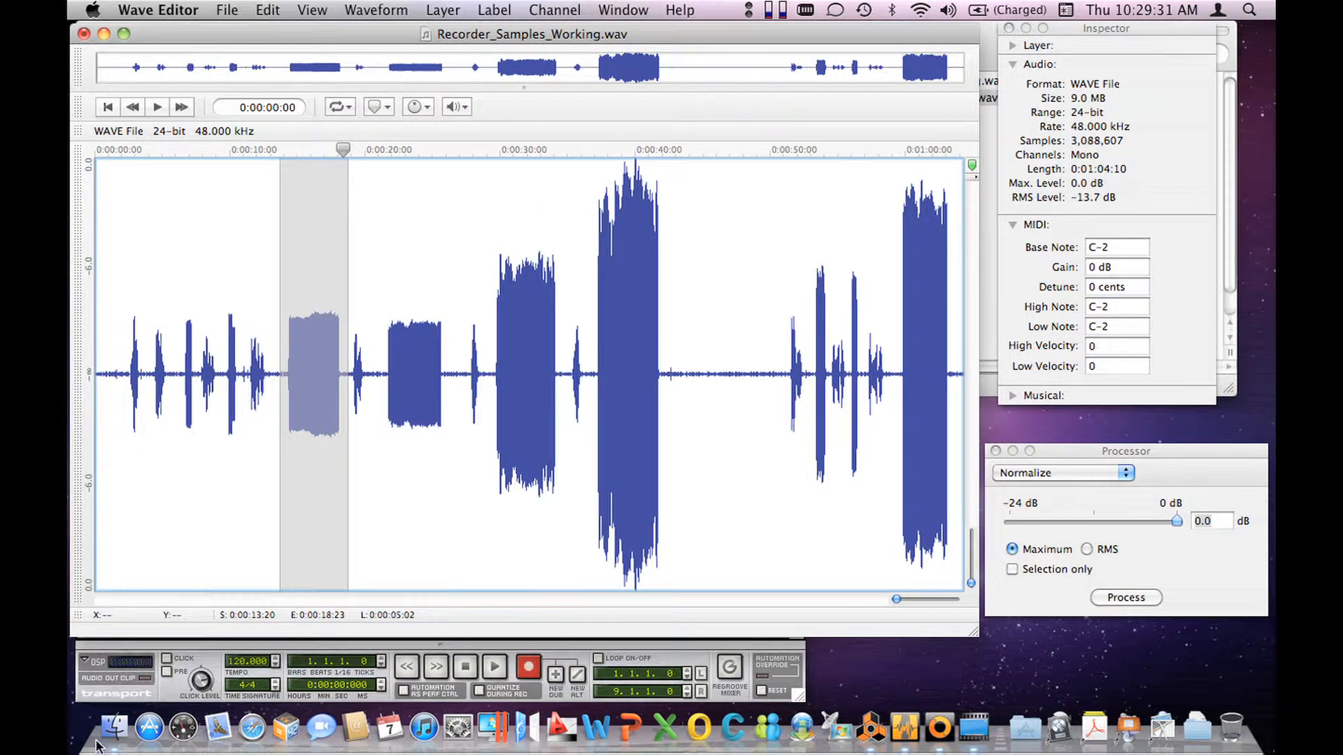
# Step: Switch to Loop Editor and load Recorder_LoC.aif from the samples_working folder into its file list
pyautogui.click(116, 729)
pyautogui.click(940, 727)
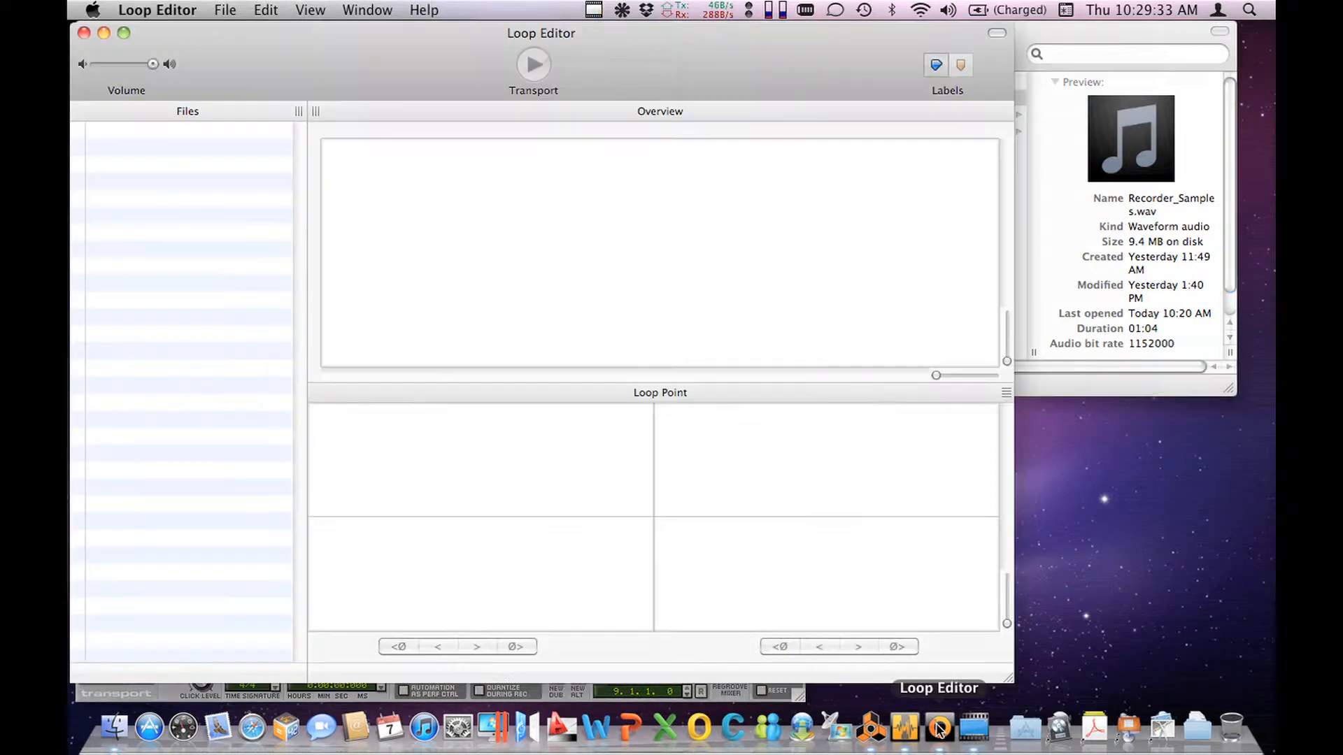
pyautogui.click(1050, 24)
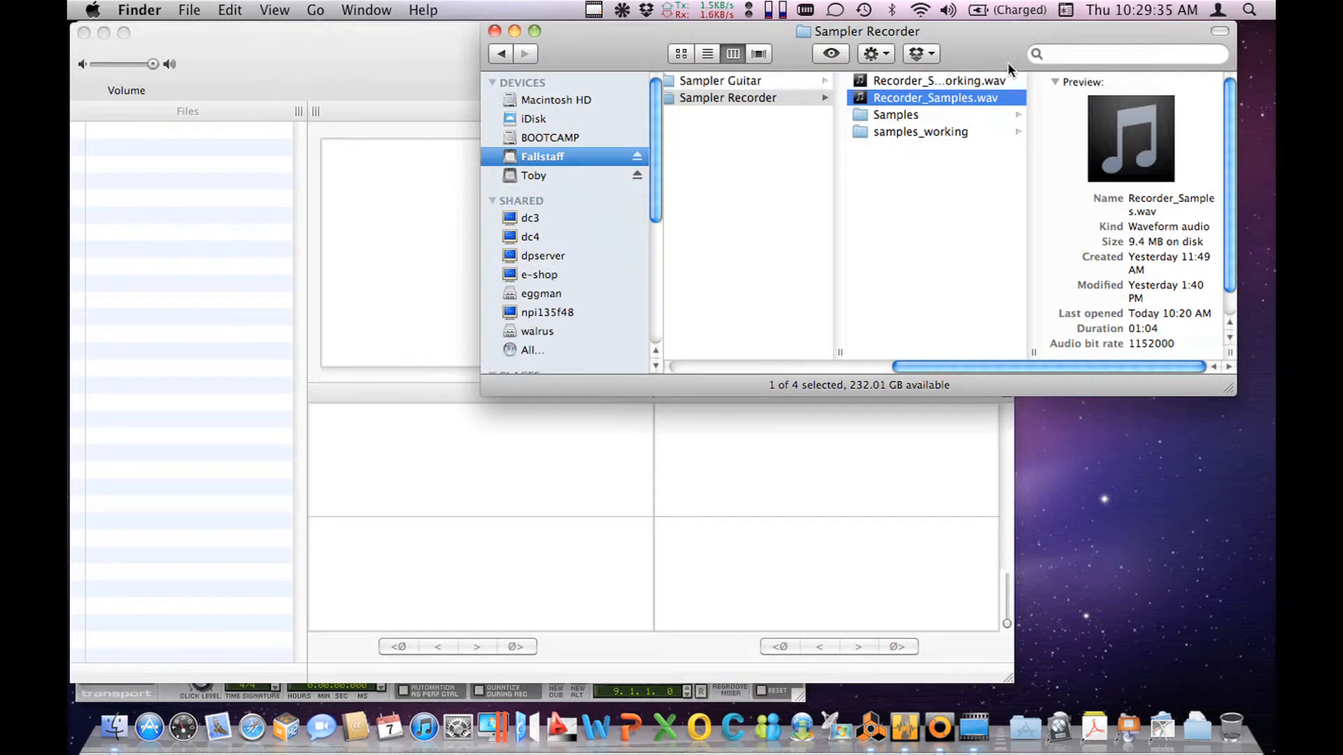
pyautogui.click(891, 132)
pyautogui.moveTo(1091, 81); pyautogui.dragTo(155, 224)
pyautogui.click(173, 259)
pyautogui.click(145, 129)
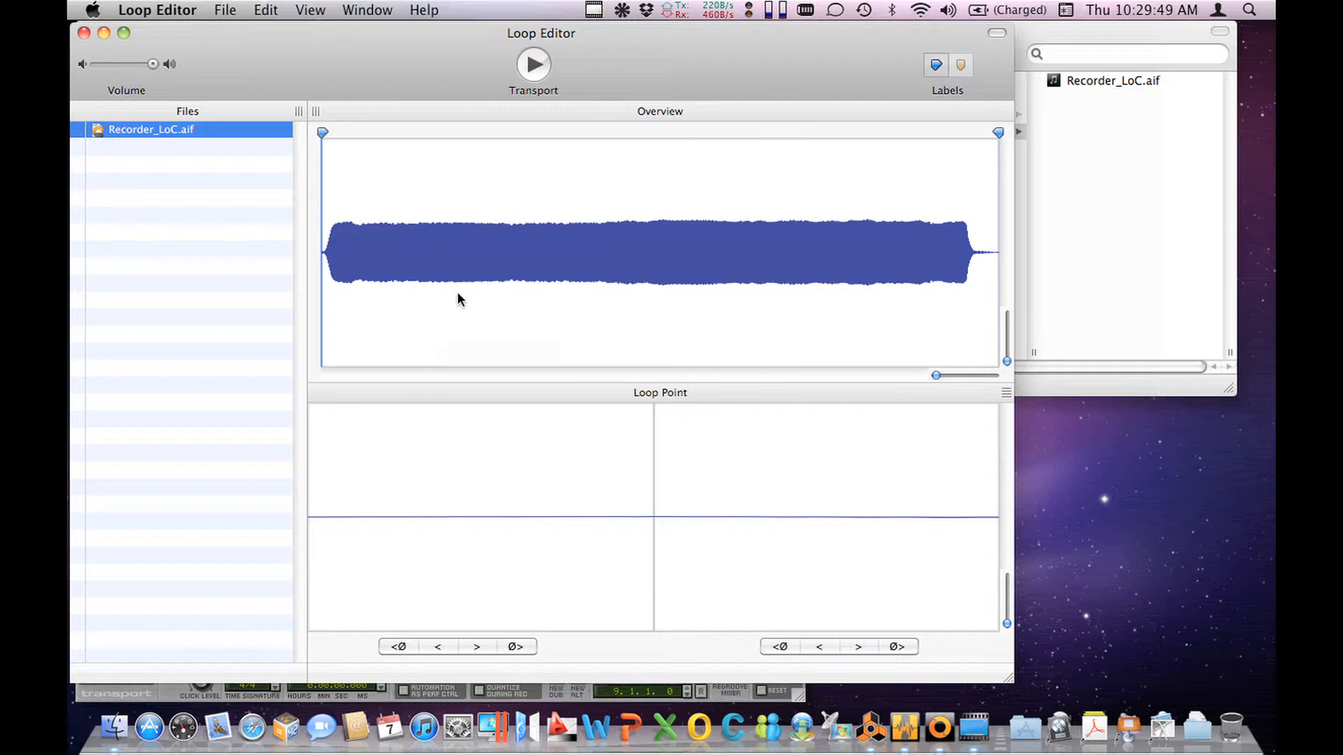
# Step: Audition Recorder_LoC.aif and place its loop start about halfway through the sample and its loop end about four-fifths through
pyautogui.press('space')
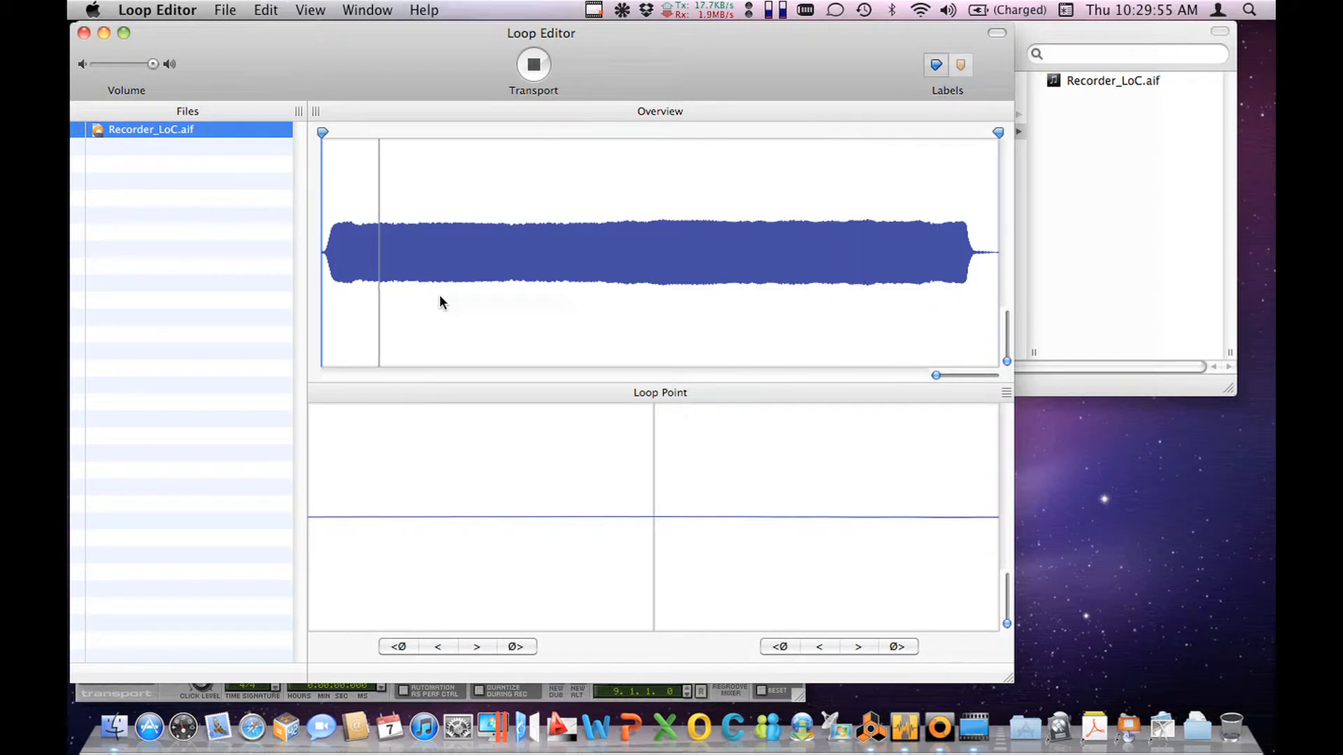
pyautogui.press('space')
pyautogui.moveTo(322, 133); pyautogui.dragTo(661, 130)
pyautogui.moveTo(999, 133); pyautogui.dragTo(860, 141)
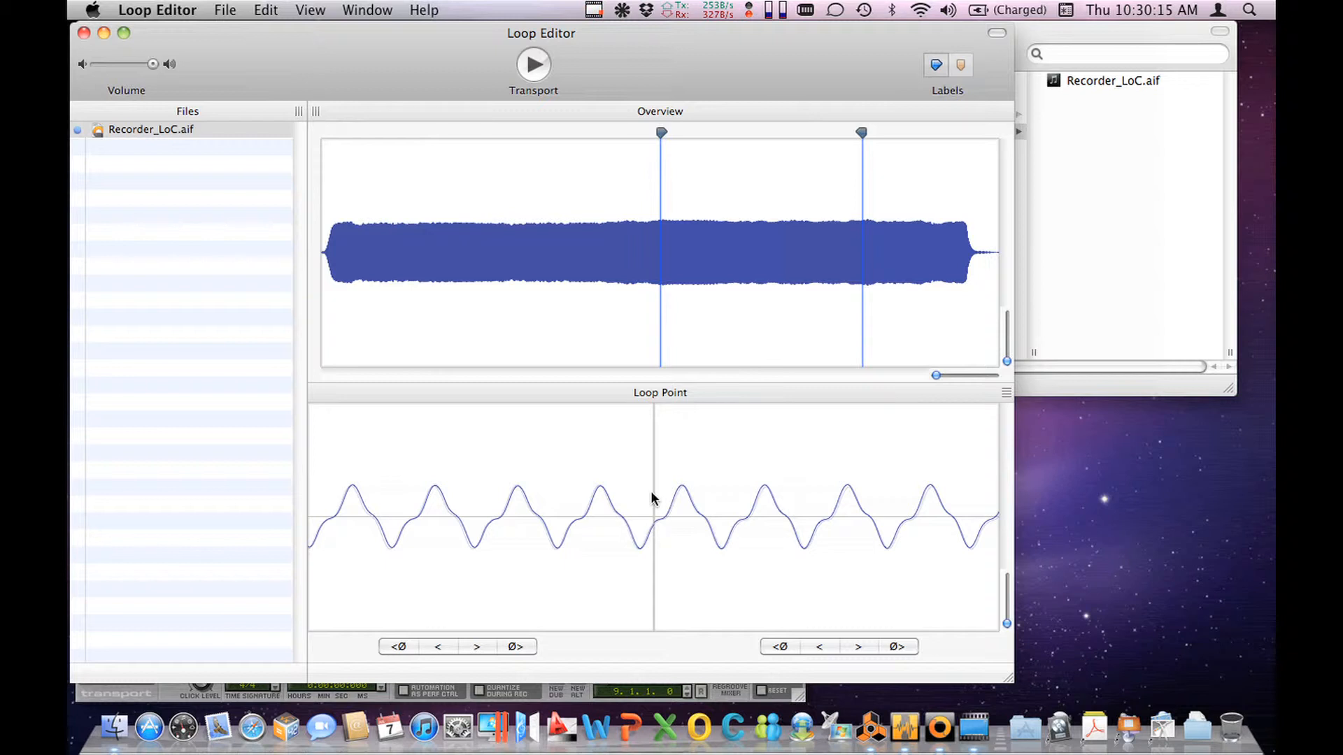
# Step: Move the loop end to its next zero crossing and the loop start to its previous zero crossing
pyautogui.click(524, 647)
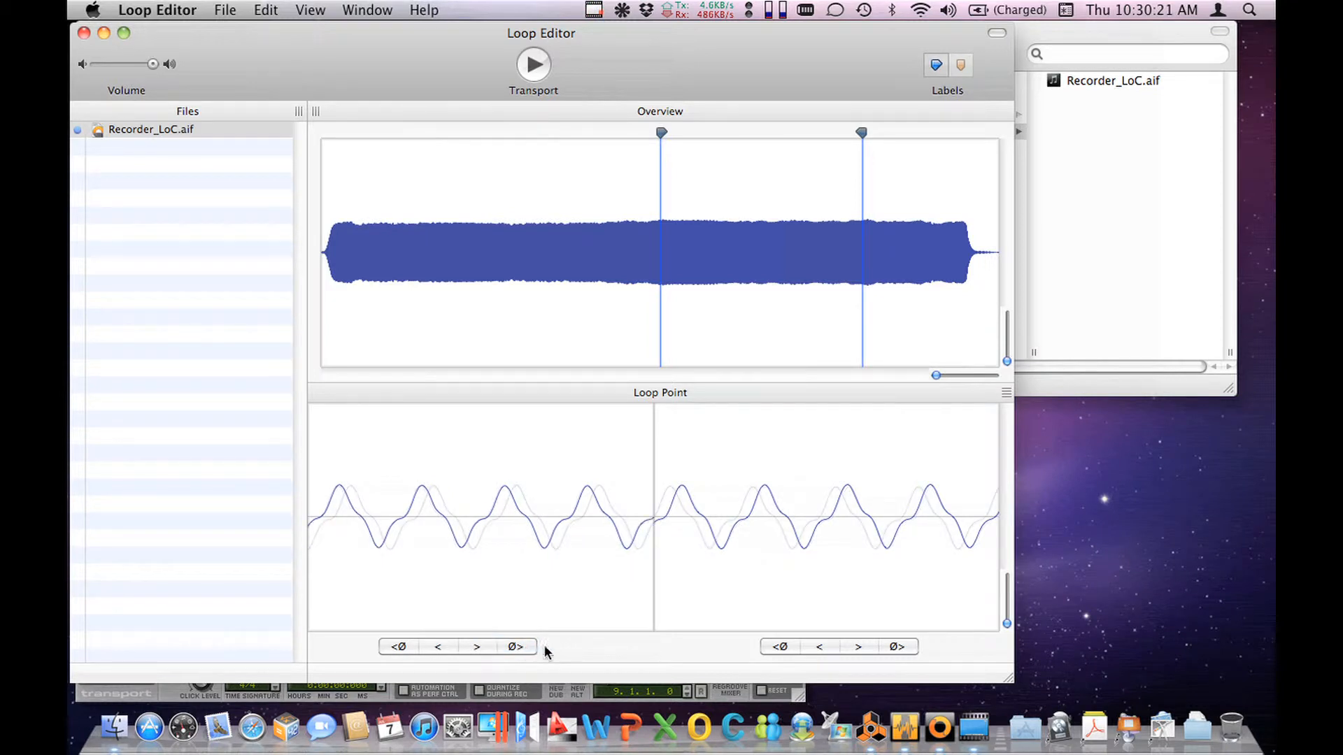
pyautogui.click(781, 648)
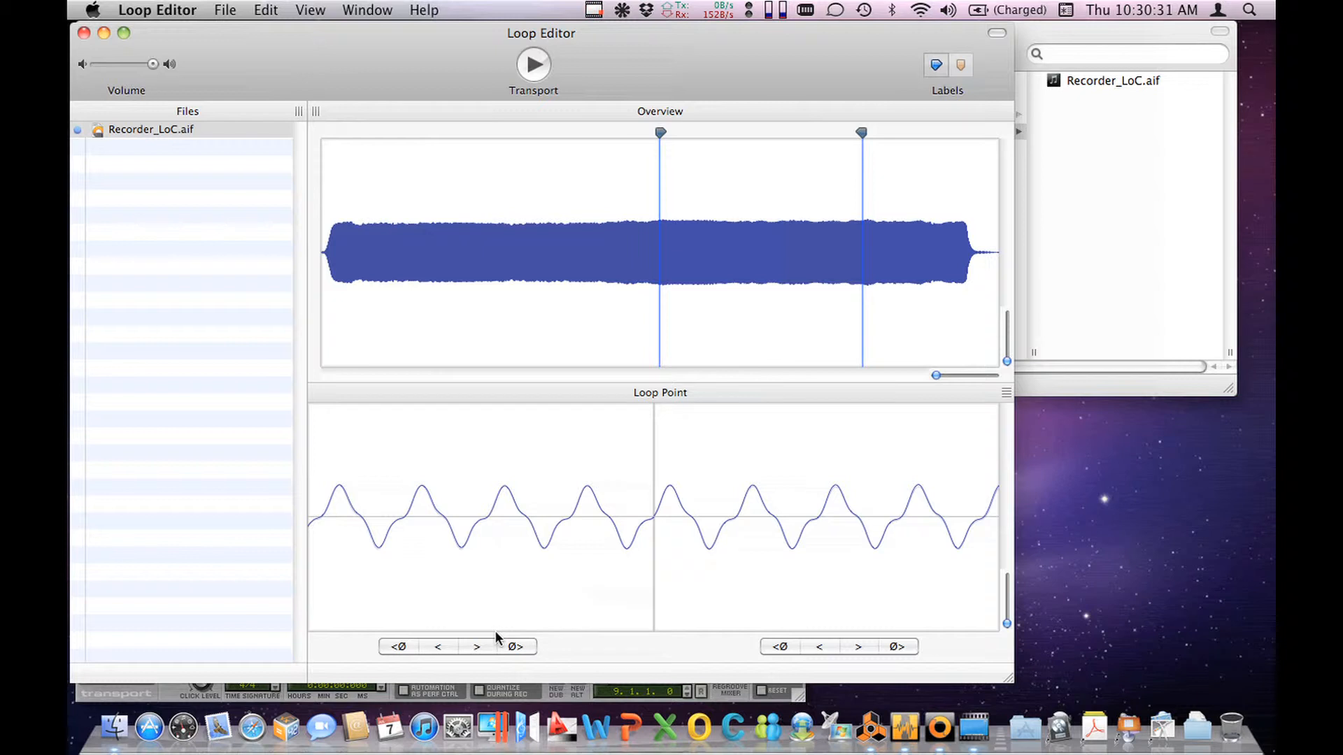
# Step: Nudge the loop end earlier and the loop start later, off their zero crossings, and audition the mismatched loop
pyautogui.click(439, 647)
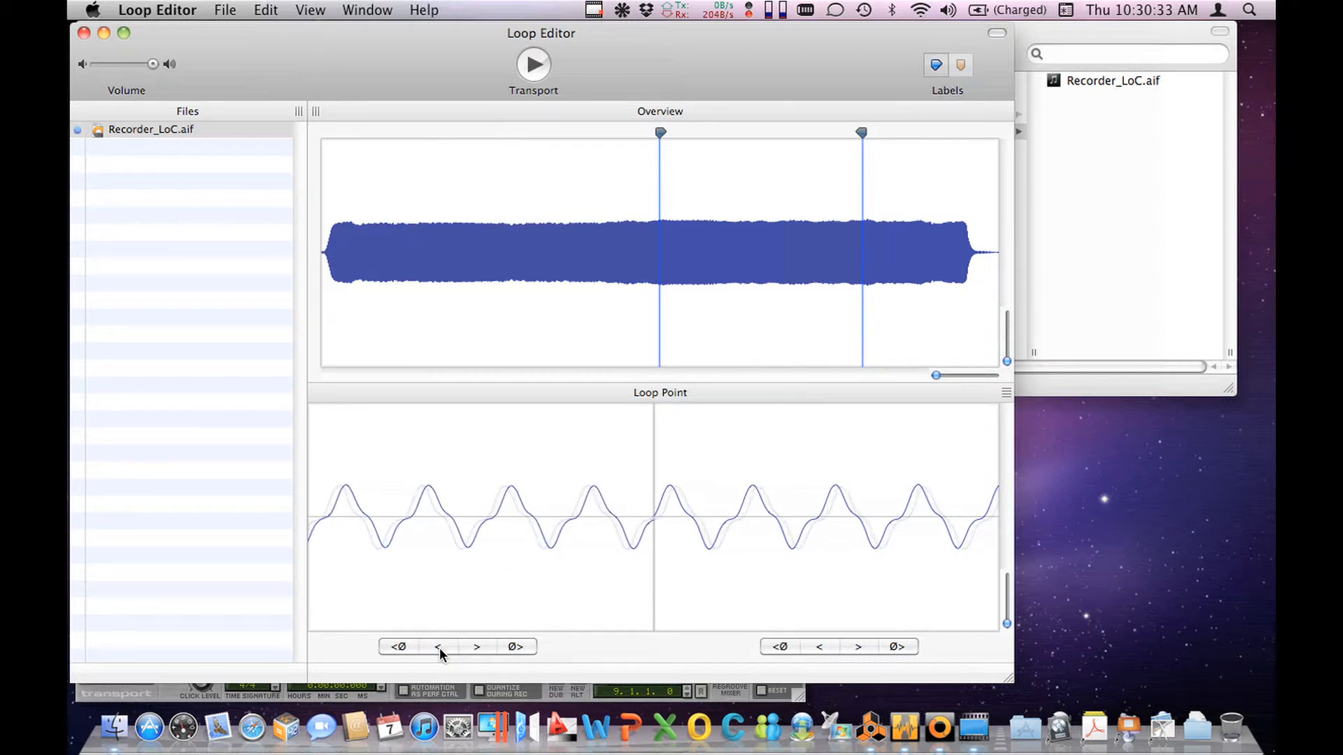
pyautogui.click(439, 647)
pyautogui.click(439, 647)
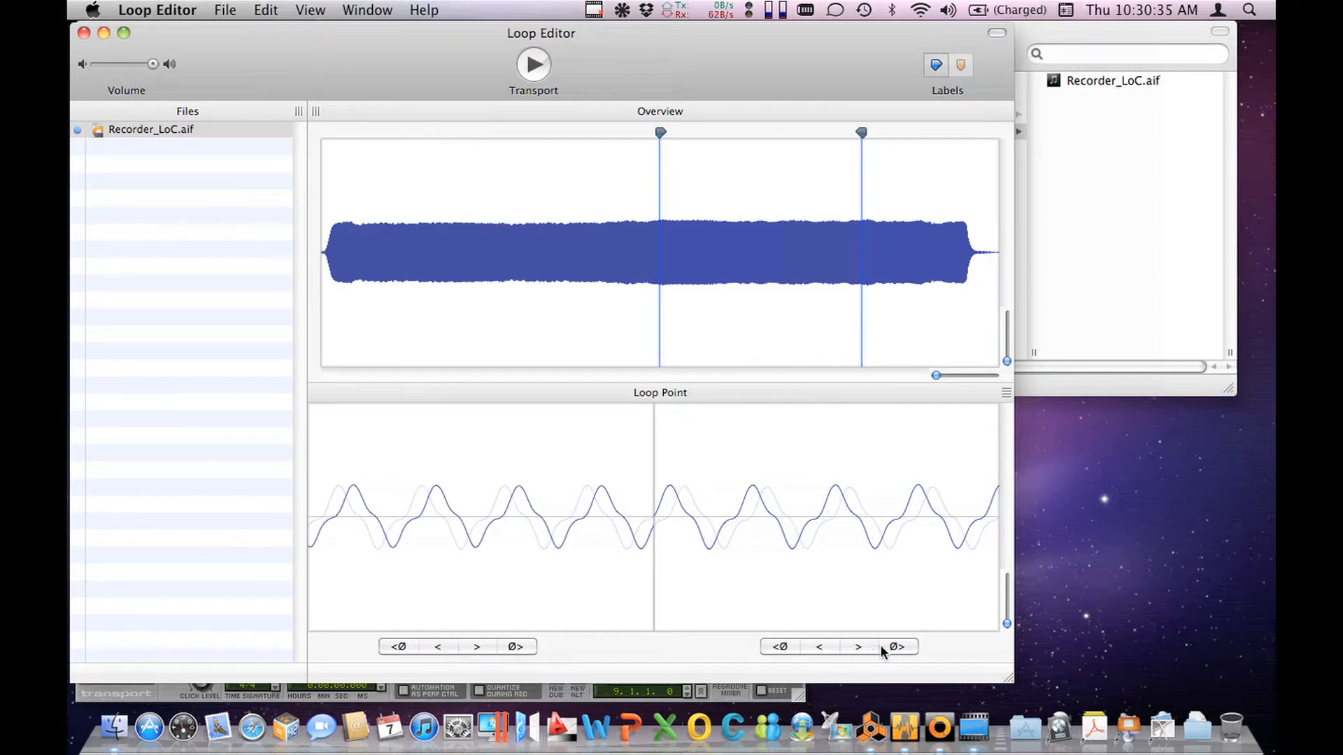
pyautogui.click(820, 648)
pyautogui.click(854, 654)
pyautogui.click(855, 654)
pyautogui.click(854, 653)
pyautogui.press('space')
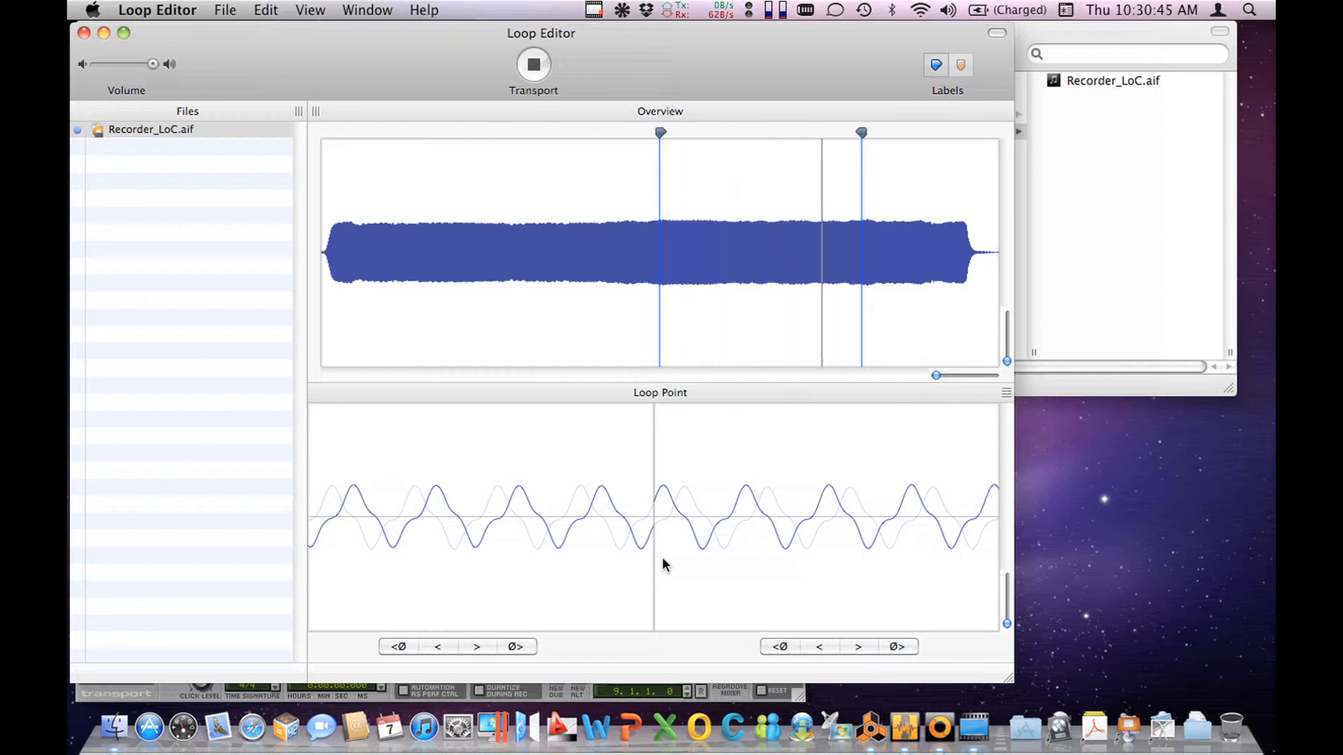
pyautogui.press('space')
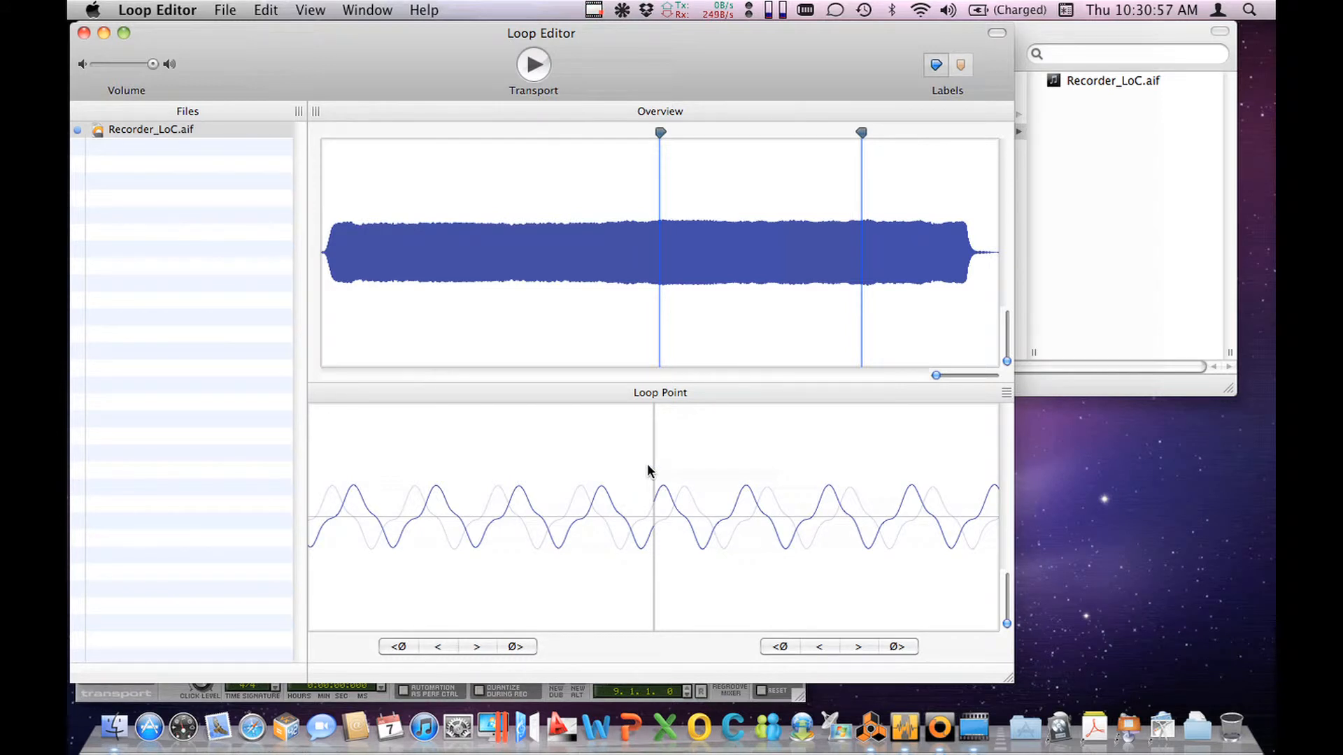
# Step: Snap the loop start and loop end back to zero crossings where the waveforms line up, and audition the loop
pyautogui.click(778, 646)
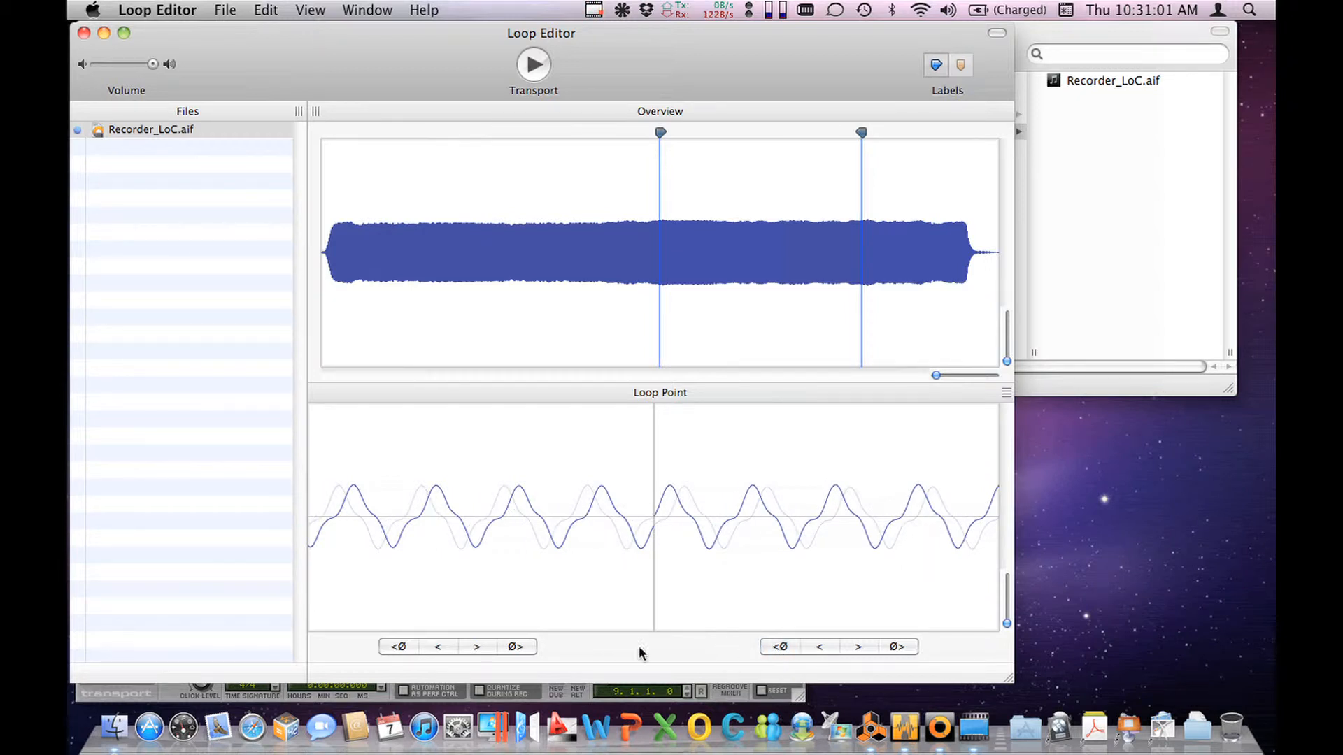
pyautogui.click(407, 645)
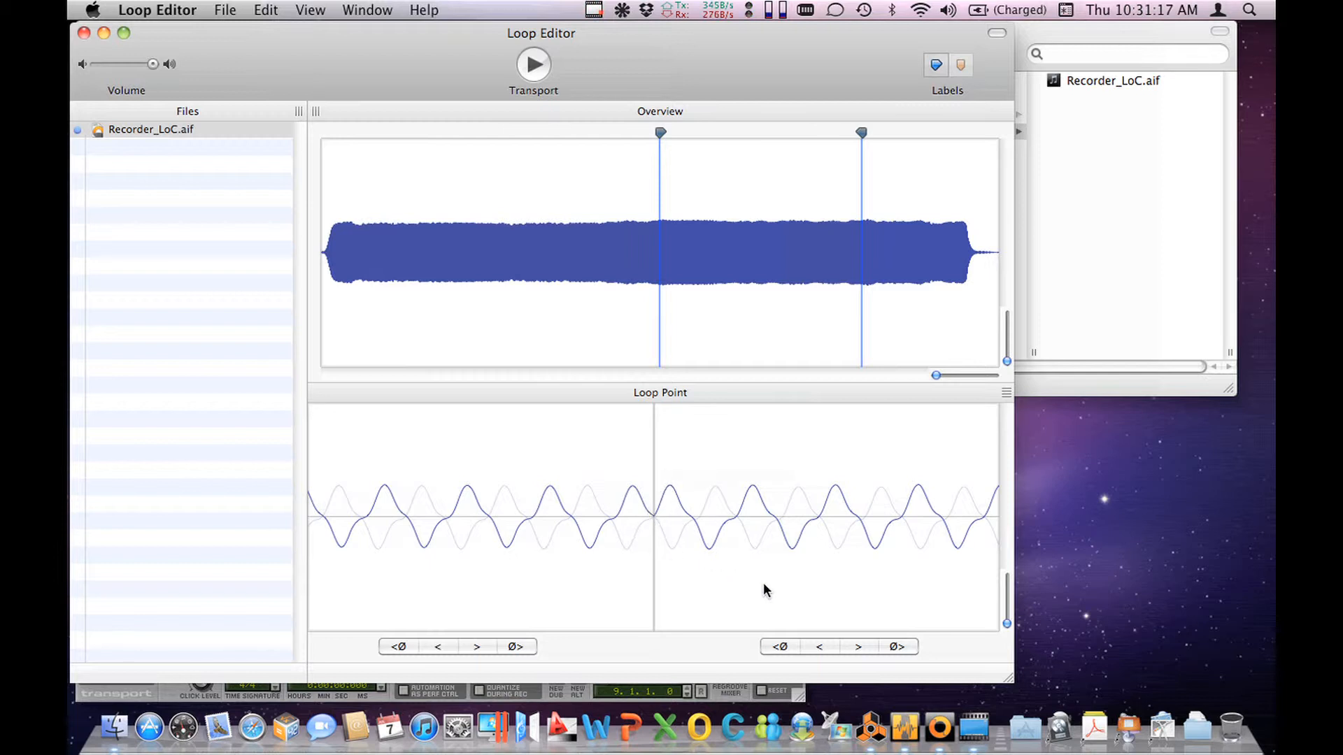
pyautogui.click(509, 644)
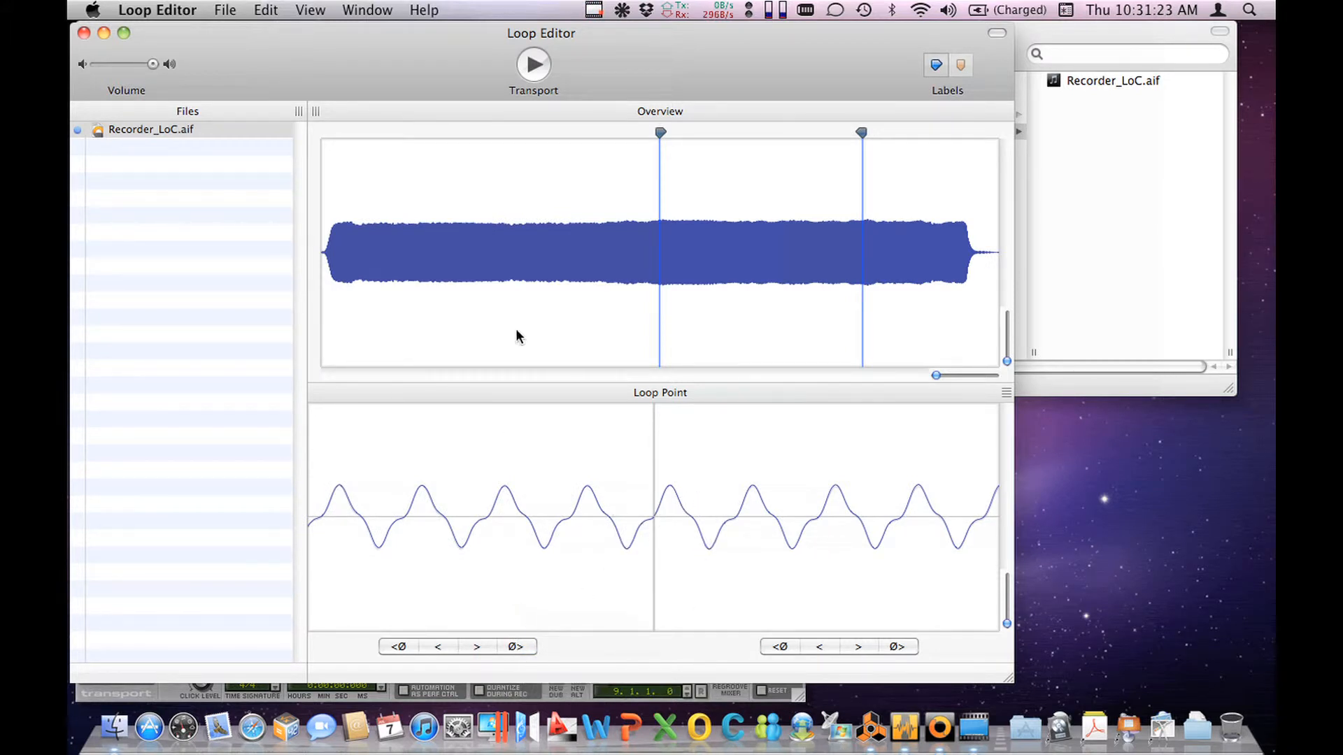
pyautogui.click(511, 290)
pyautogui.press('space')
# Step: Hide Loop Editor, show the AIF folder inside Samples in Finder, and move the Finder window aside
pyautogui.press('super+h')
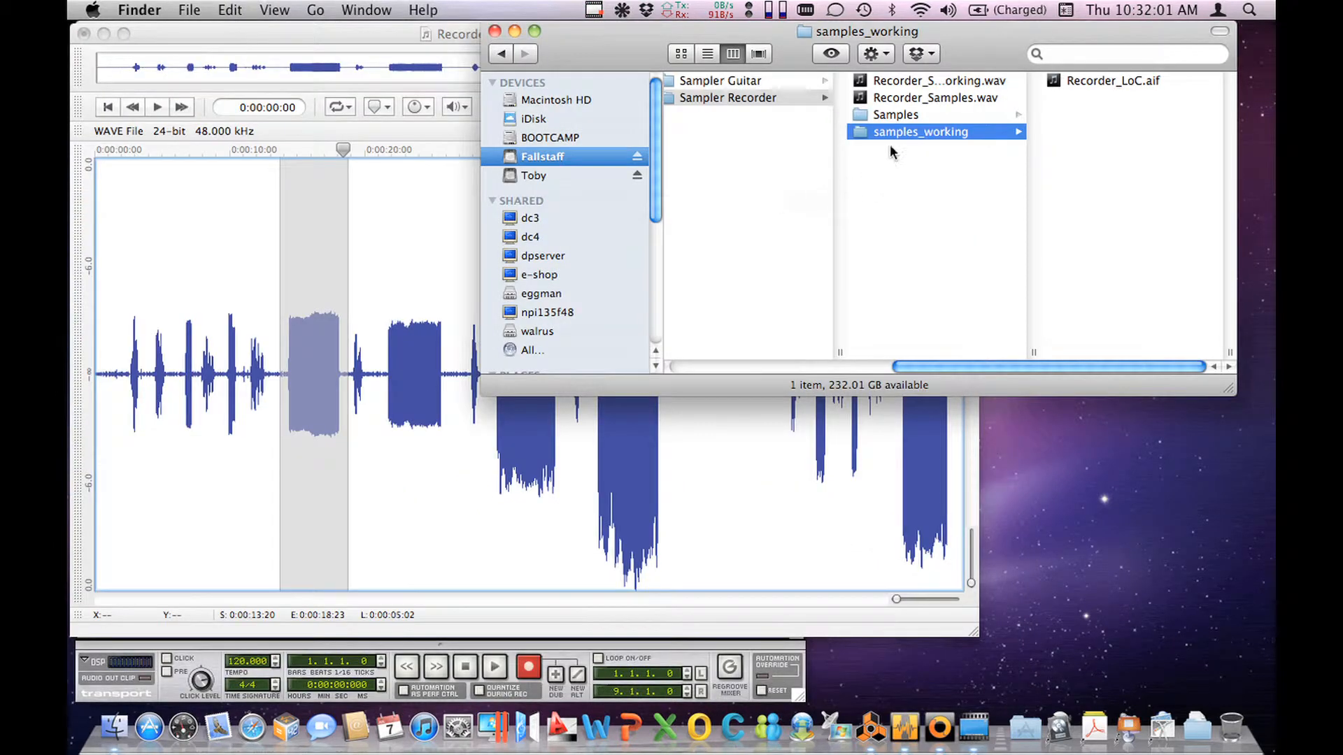
pyautogui.click(891, 115)
pyautogui.click(1070, 81)
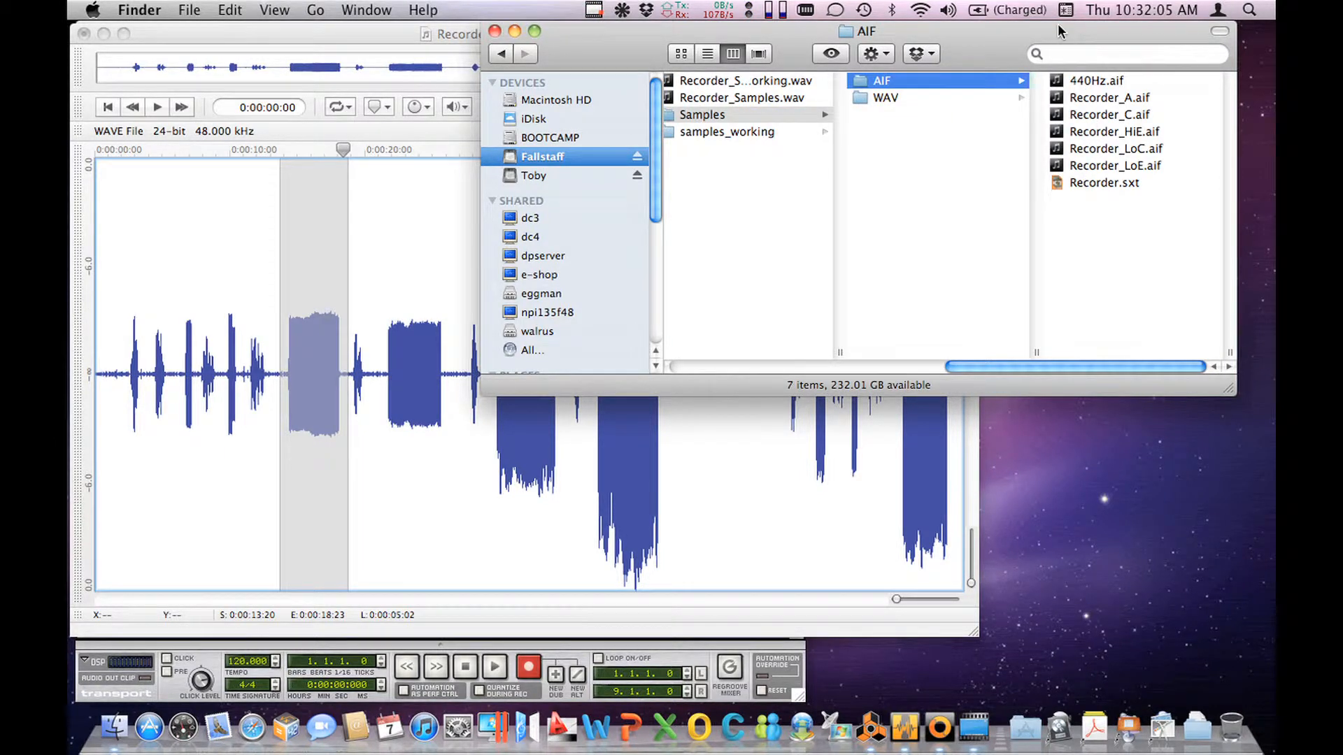
pyautogui.moveTo(1058, 23); pyautogui.dragTo(837, 35)
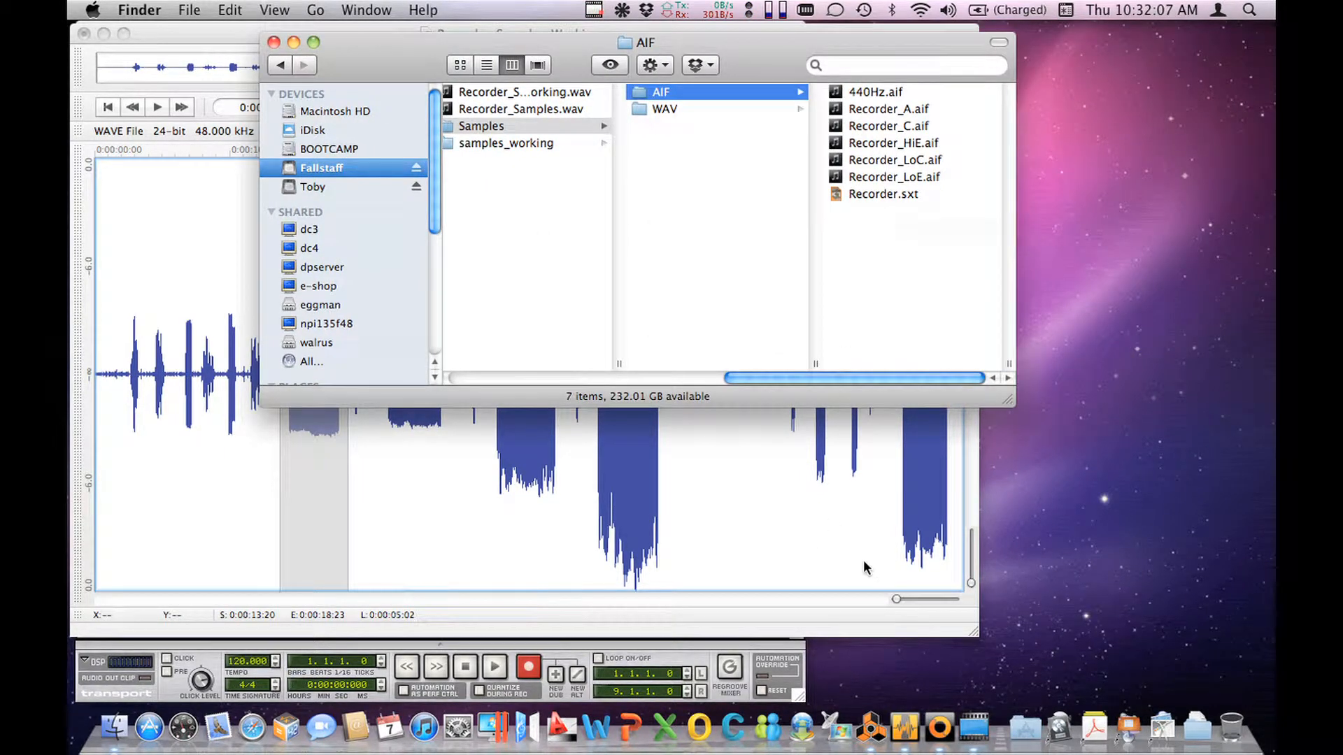
# Step: Switch to Reason and initialize the NN-XT patch
pyautogui.click(871, 728)
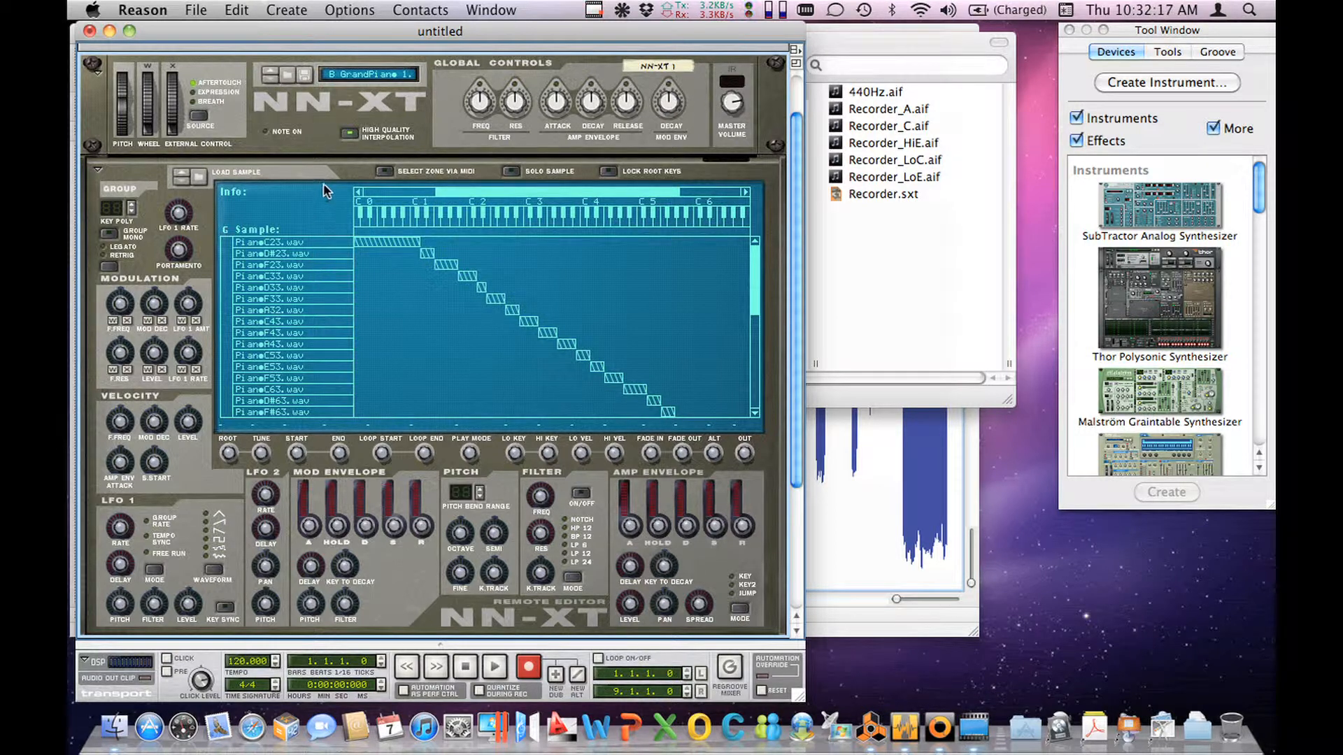
pyautogui.rightClick(292, 138)
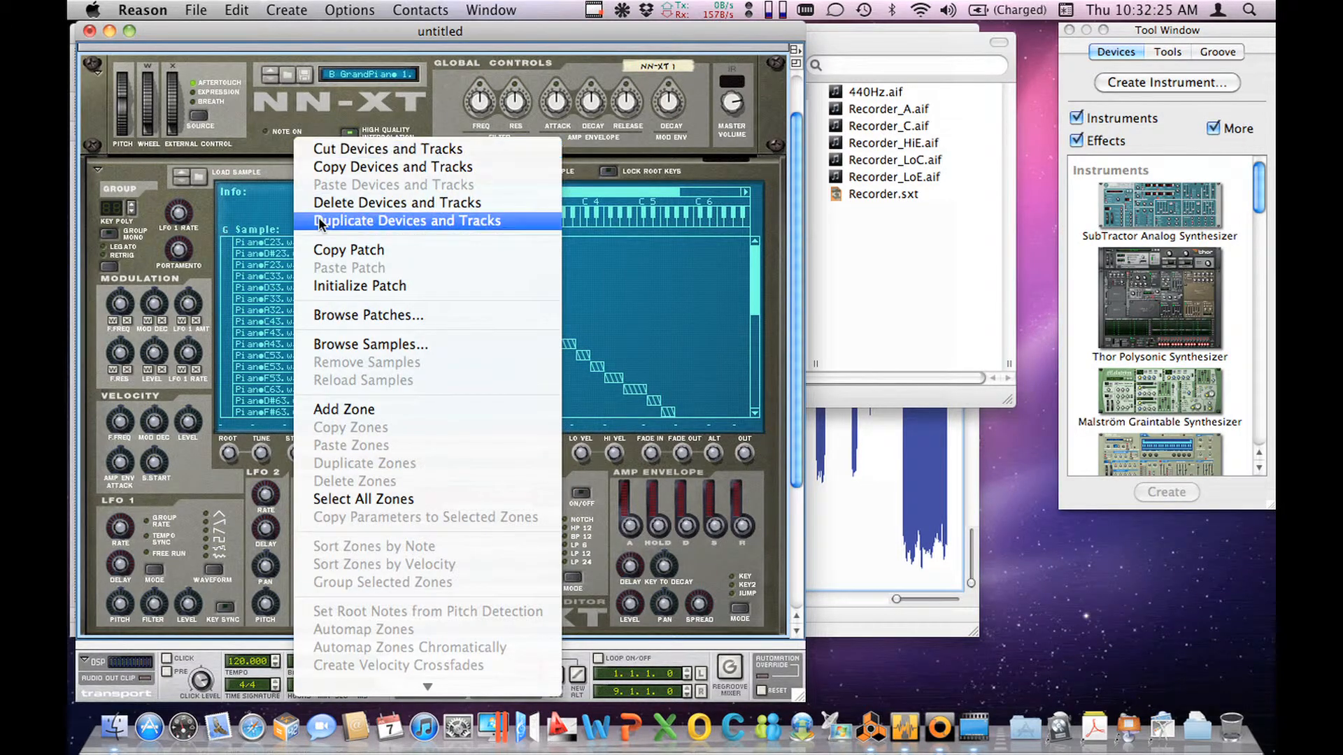
pyautogui.click(337, 288)
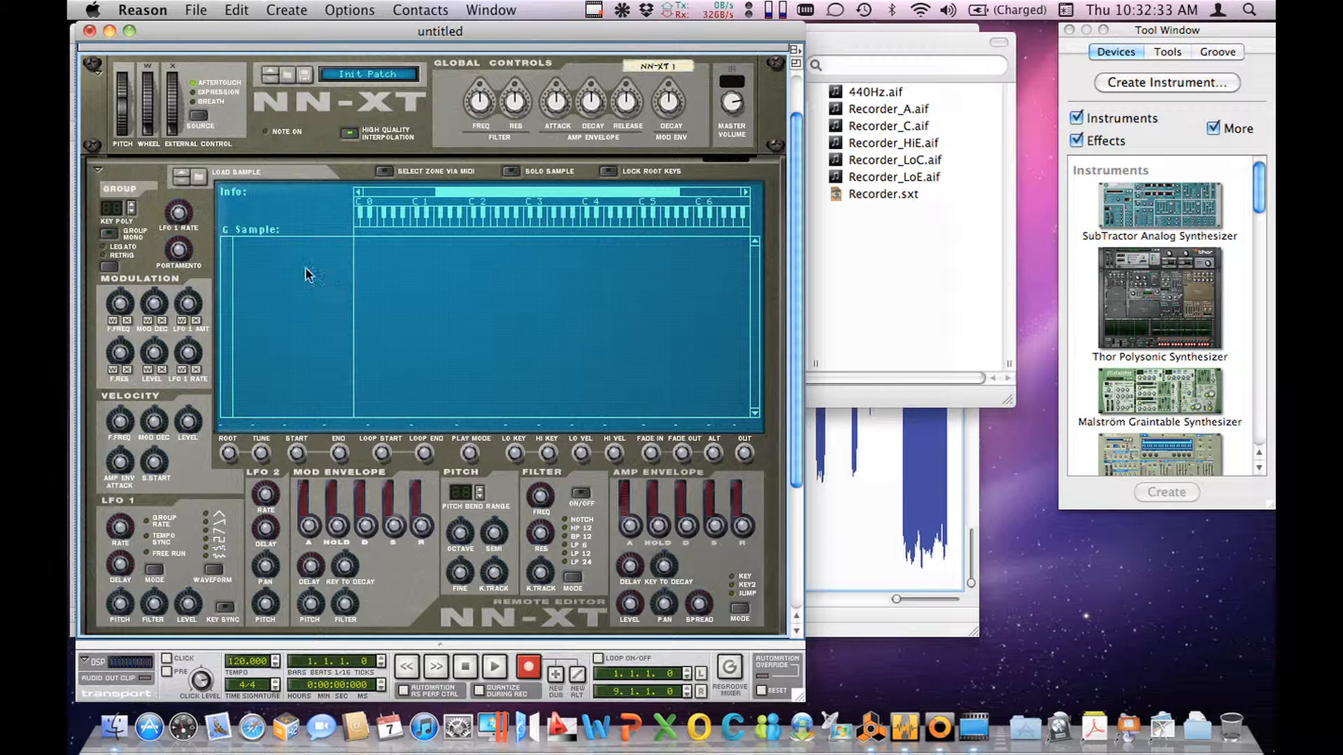
# Step: Load Recorder_LoC.aif into the NN-XT from the AIF folder under Sampler Recorder's Samples folder
pyautogui.click(200, 178)
pyautogui.click(378, 254)
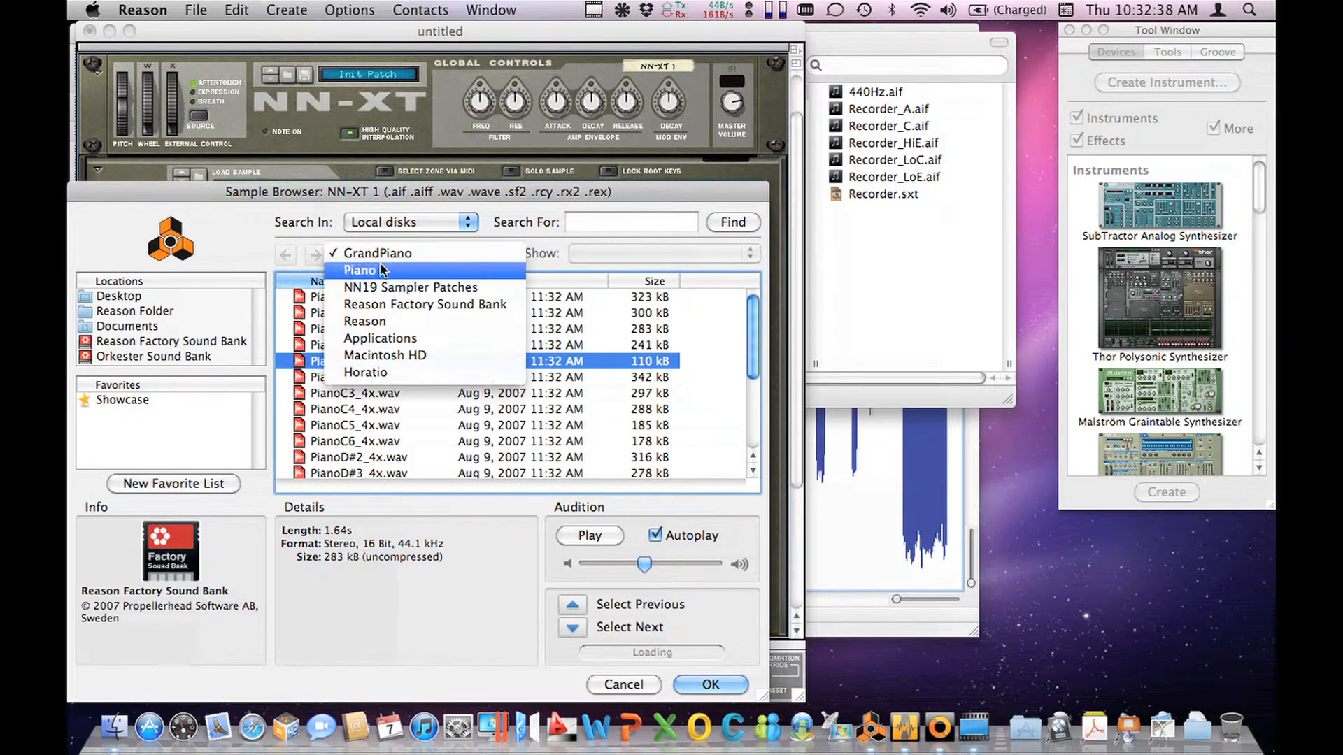
pyautogui.click(378, 372)
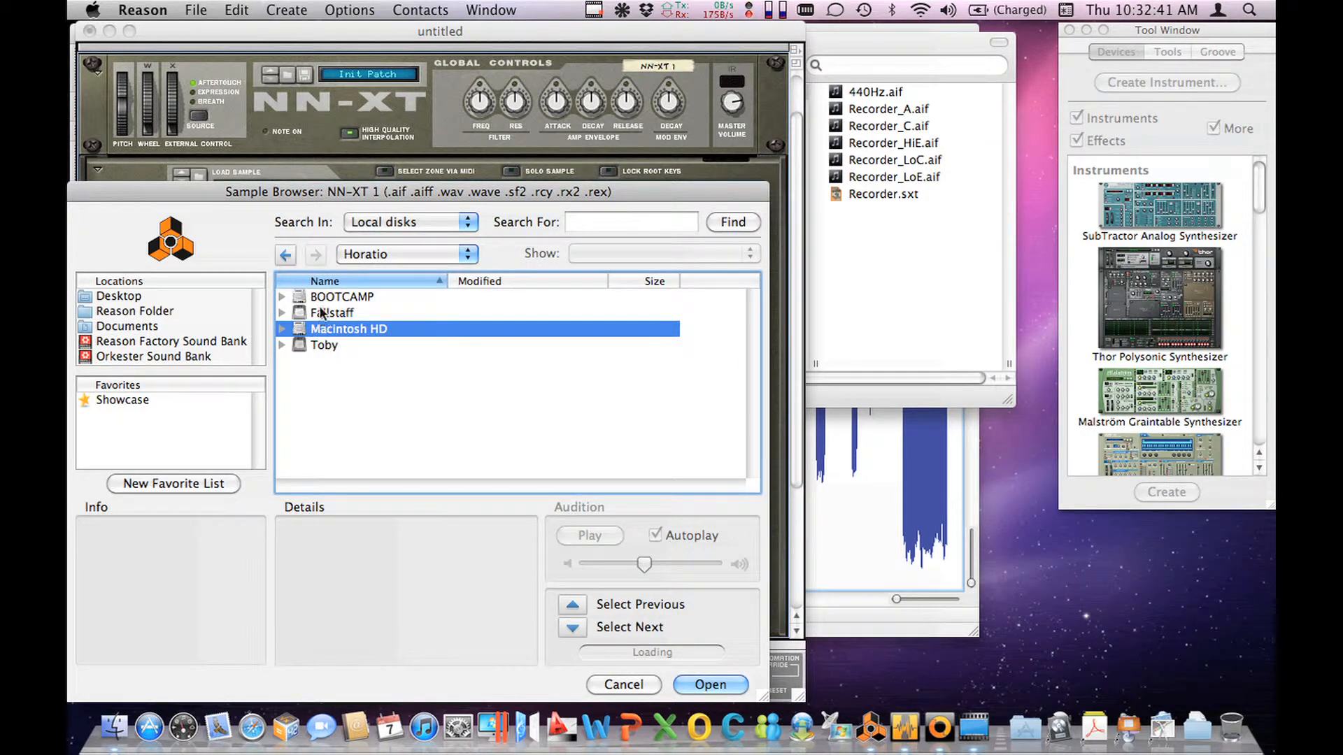
pyautogui.doubleClick(321, 316)
pyautogui.doubleClick(322, 363)
pyautogui.scroll(-3, 321, 362)
pyautogui.scroll(-3, 321, 363)
pyautogui.doubleClick(322, 362)
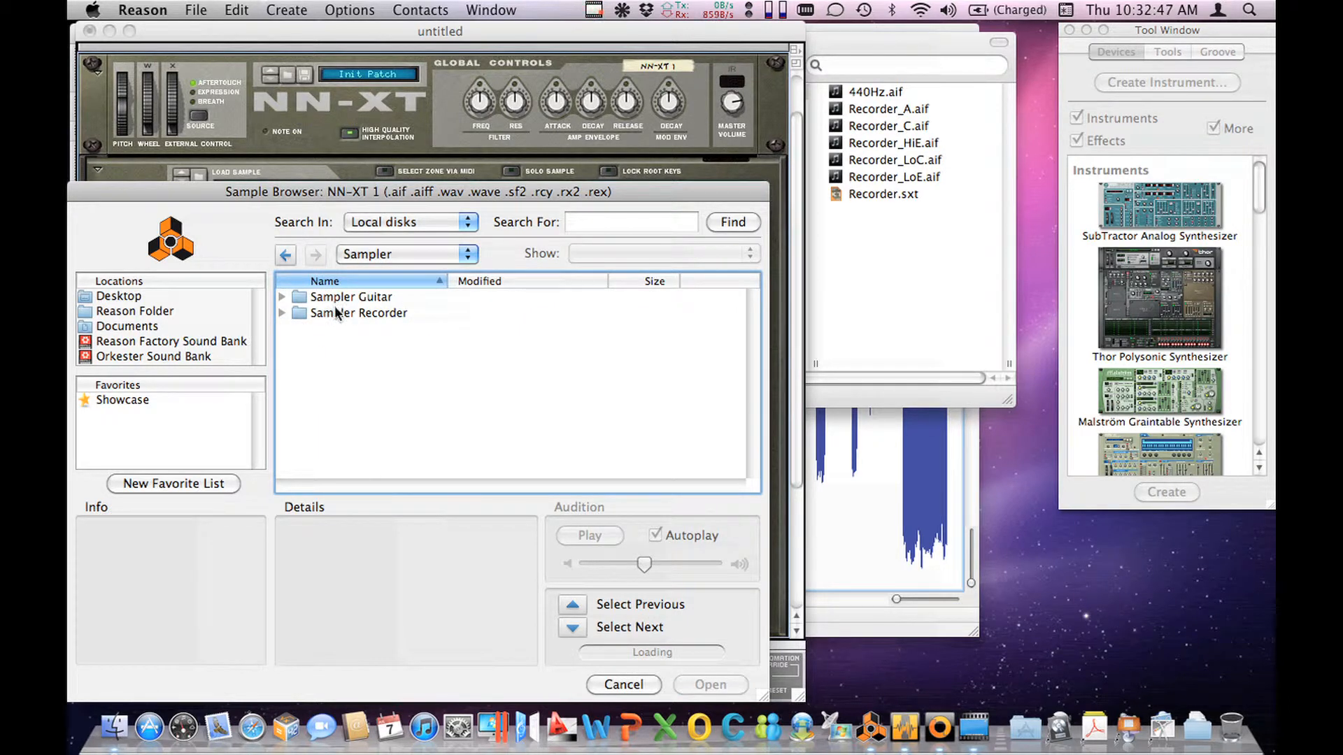
pyautogui.doubleClick(337, 312)
pyautogui.doubleClick(337, 329)
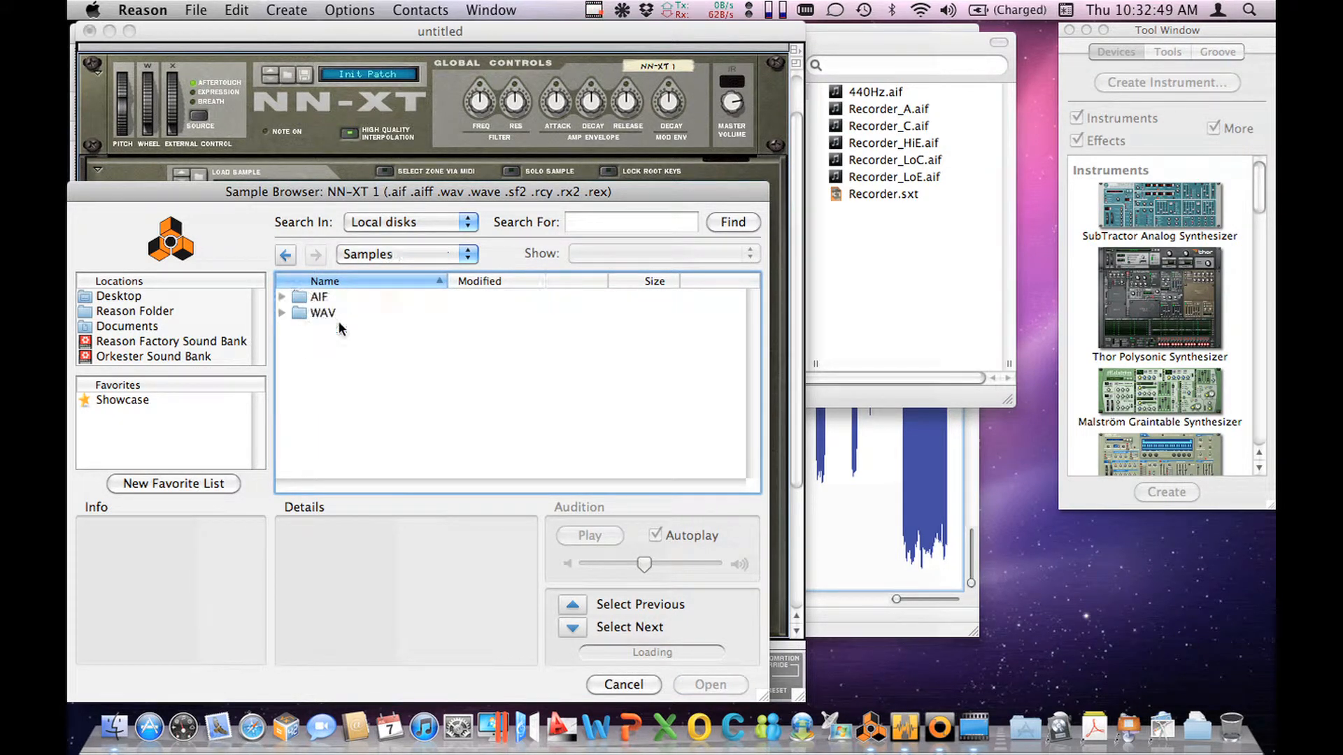
pyautogui.doubleClick(324, 298)
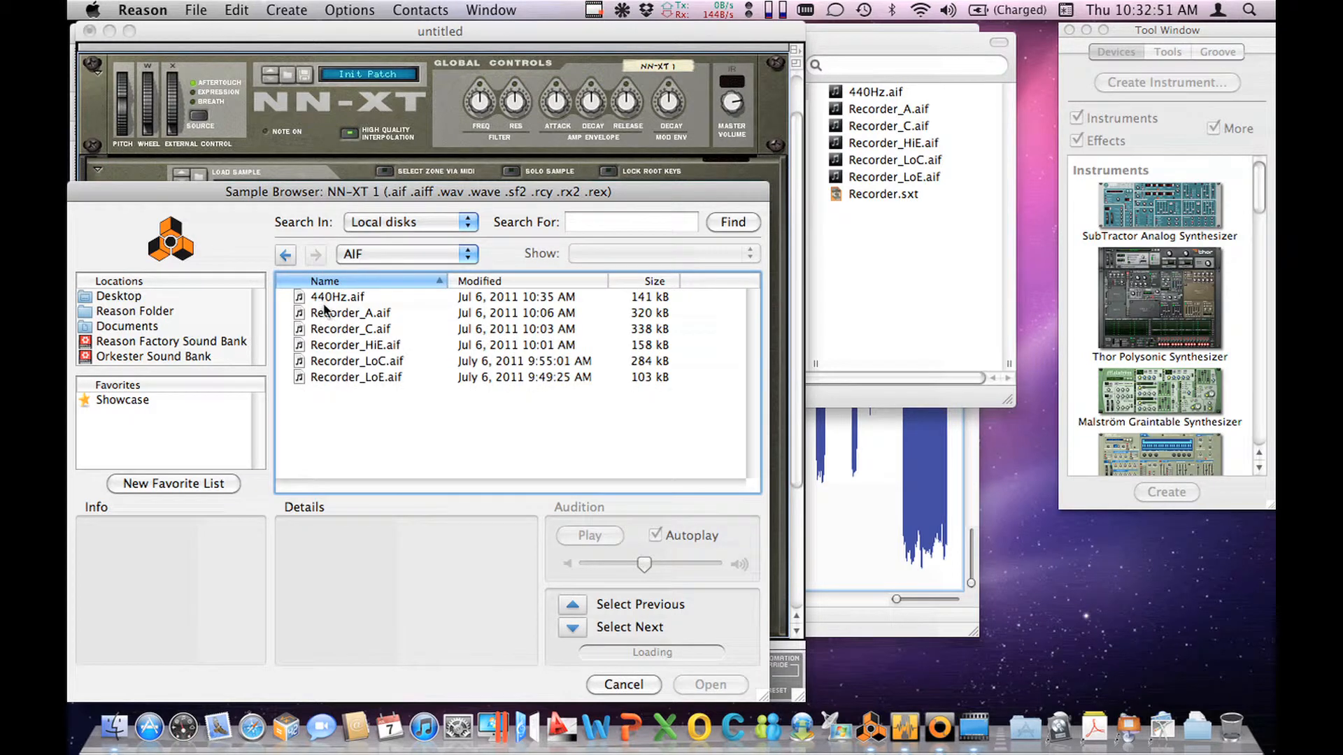
pyautogui.click(333, 361)
pyautogui.click(694, 683)
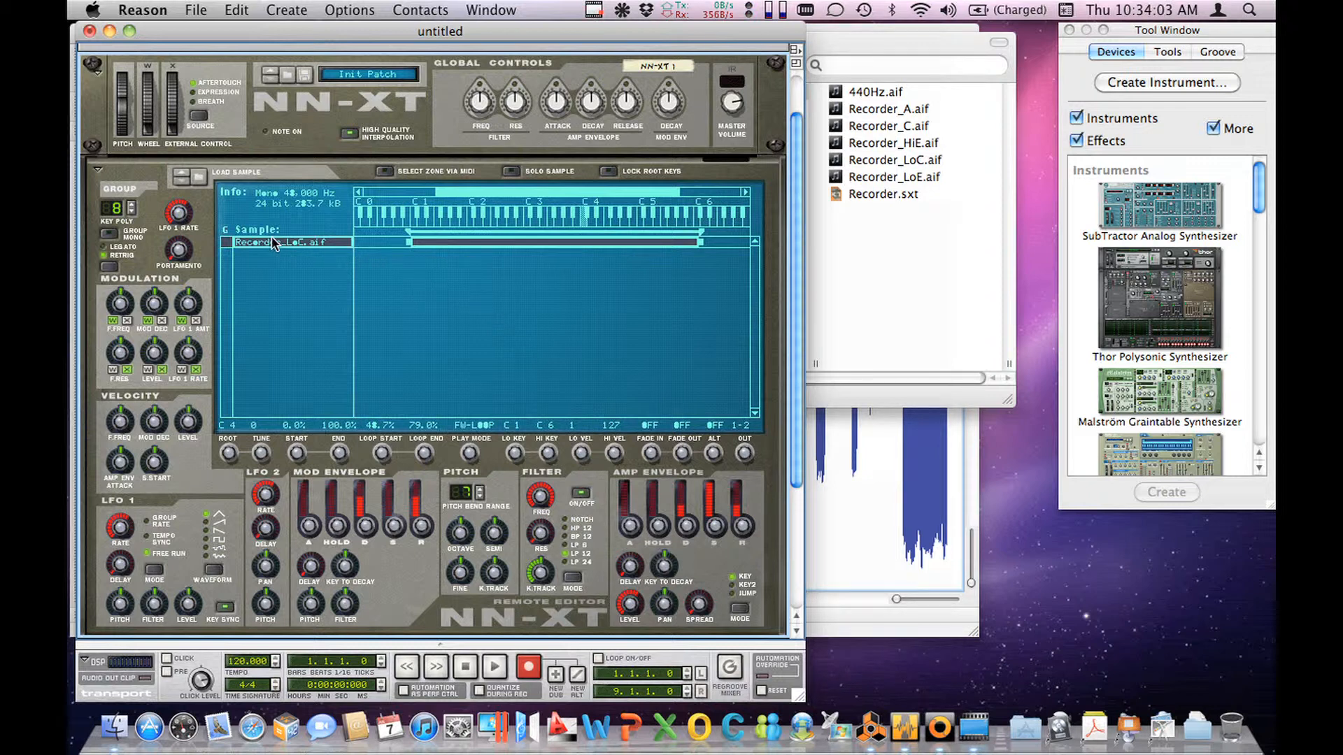
# Step: Deselect the Recorder_LoC.aif zone, load 440Hz.aif as a separate zone, and change the play mode of 440Hz.aif
pyautogui.click(201, 173)
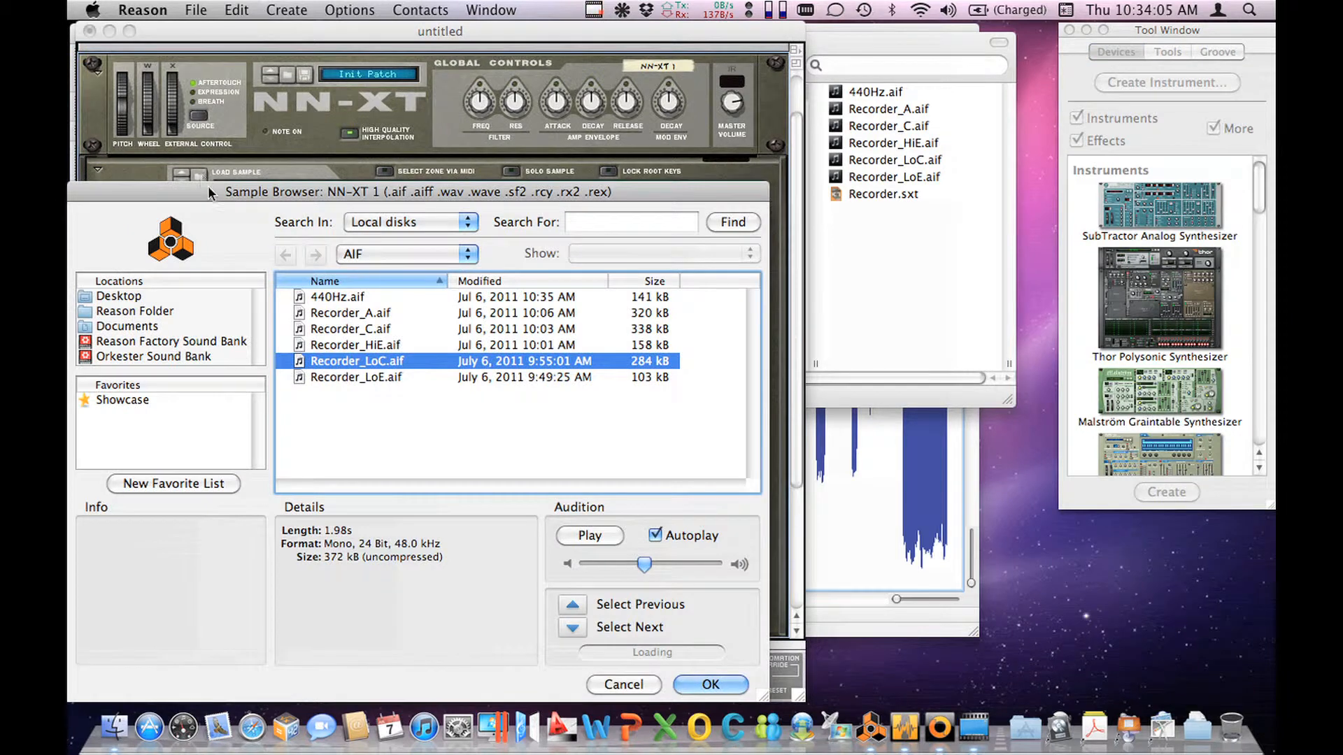
pyautogui.click(642, 686)
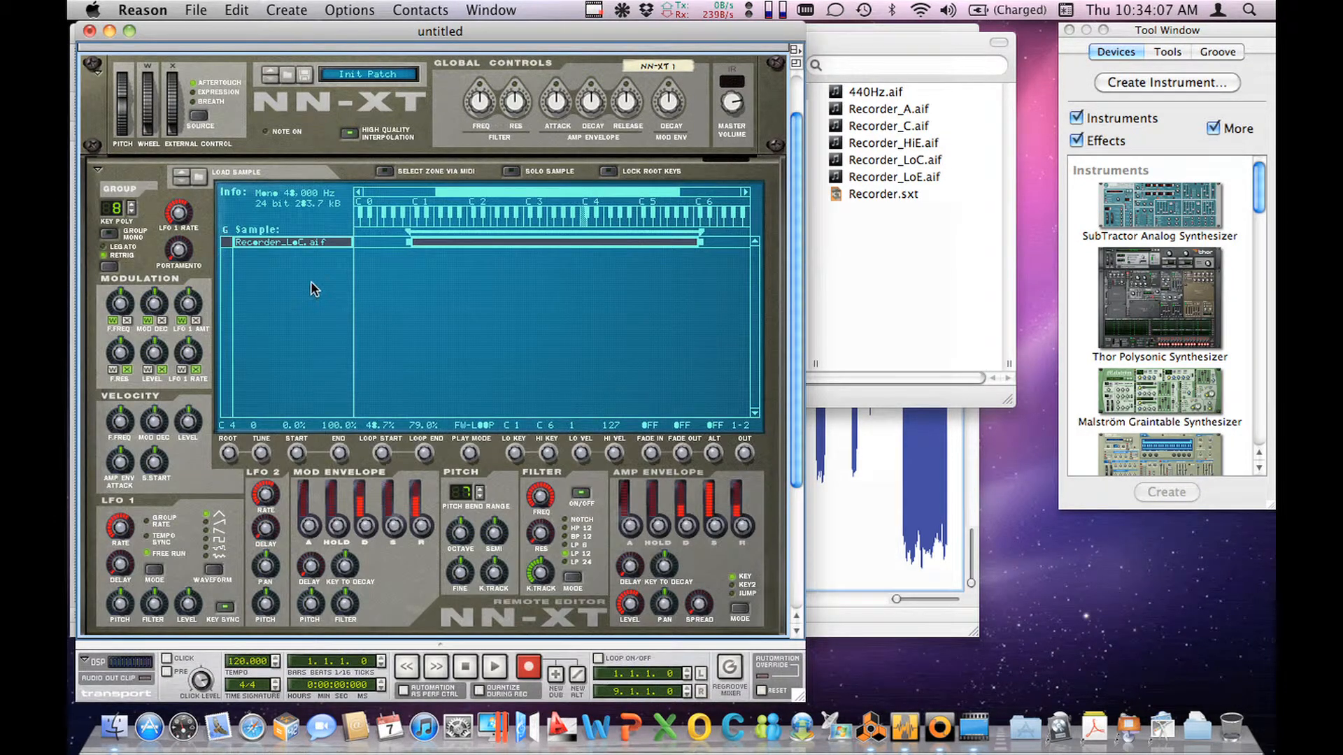
pyautogui.click(291, 241)
pyautogui.click(292, 266)
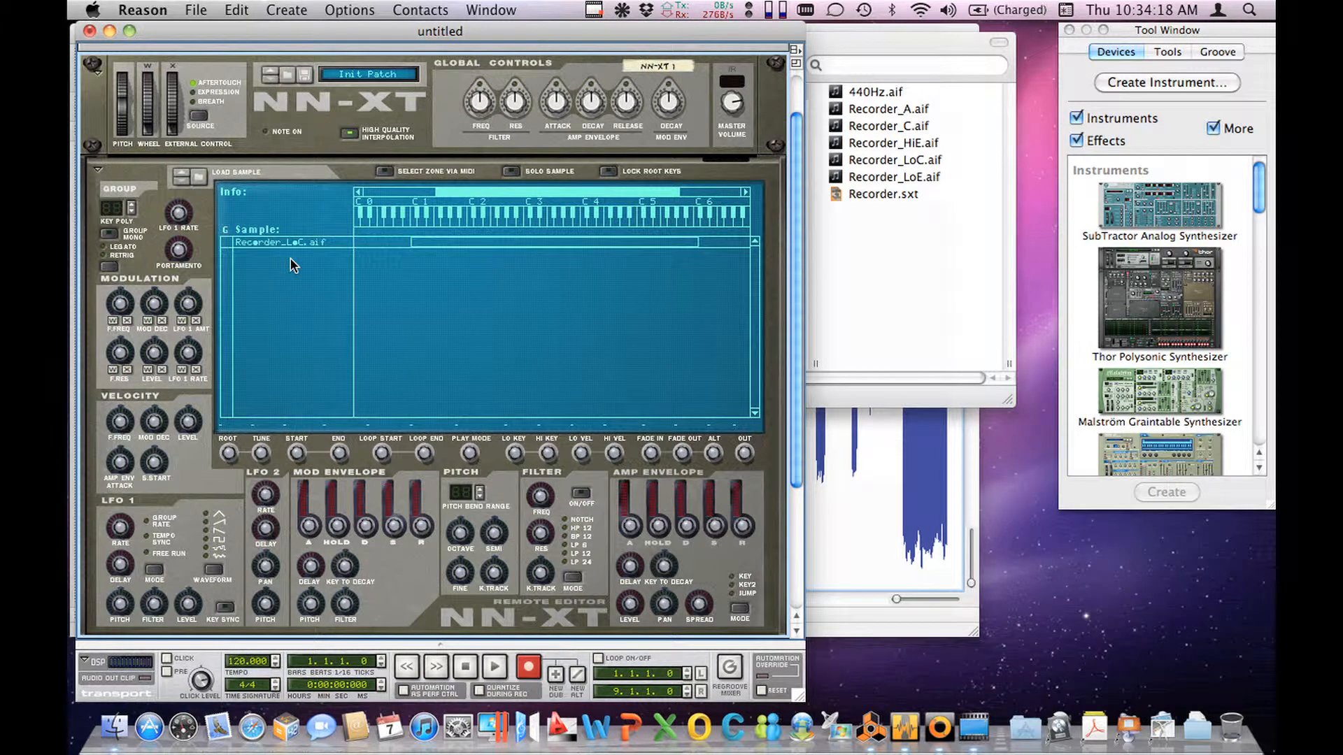
pyautogui.click(198, 175)
pyautogui.click(303, 297)
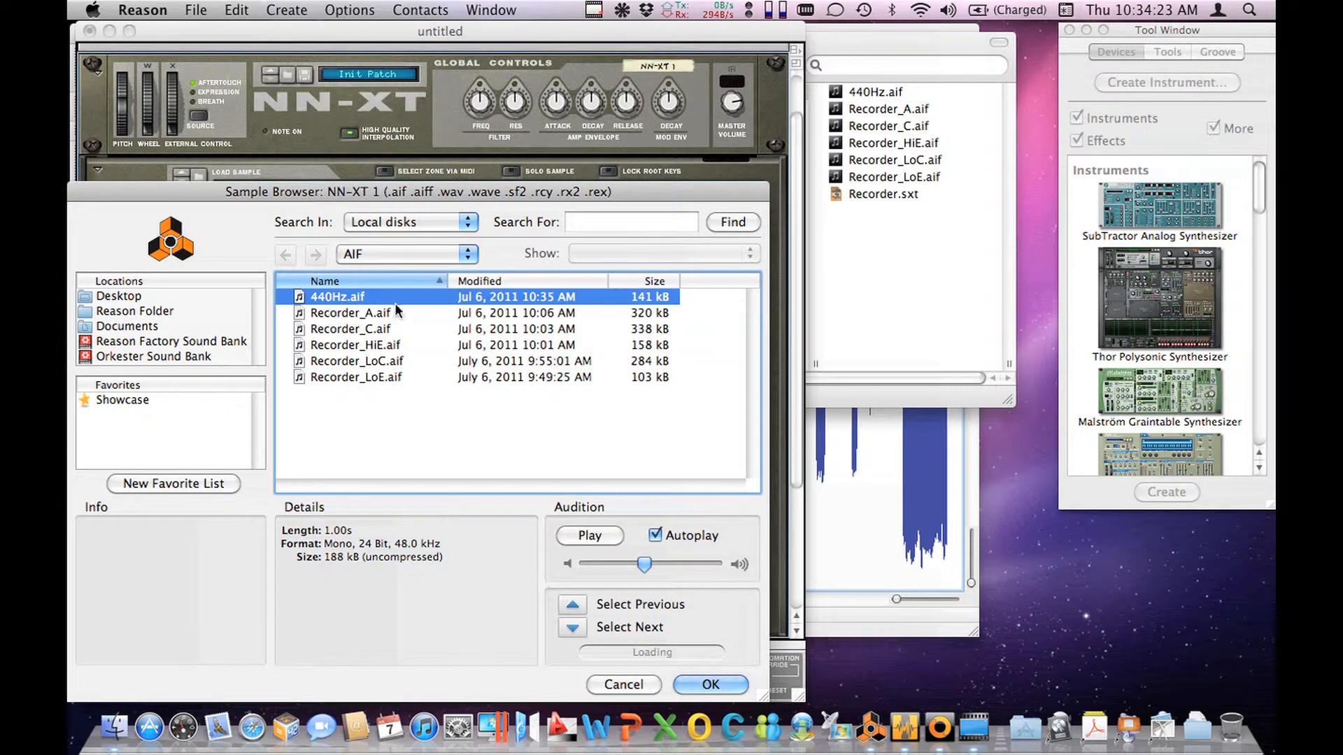
pyautogui.click(682, 678)
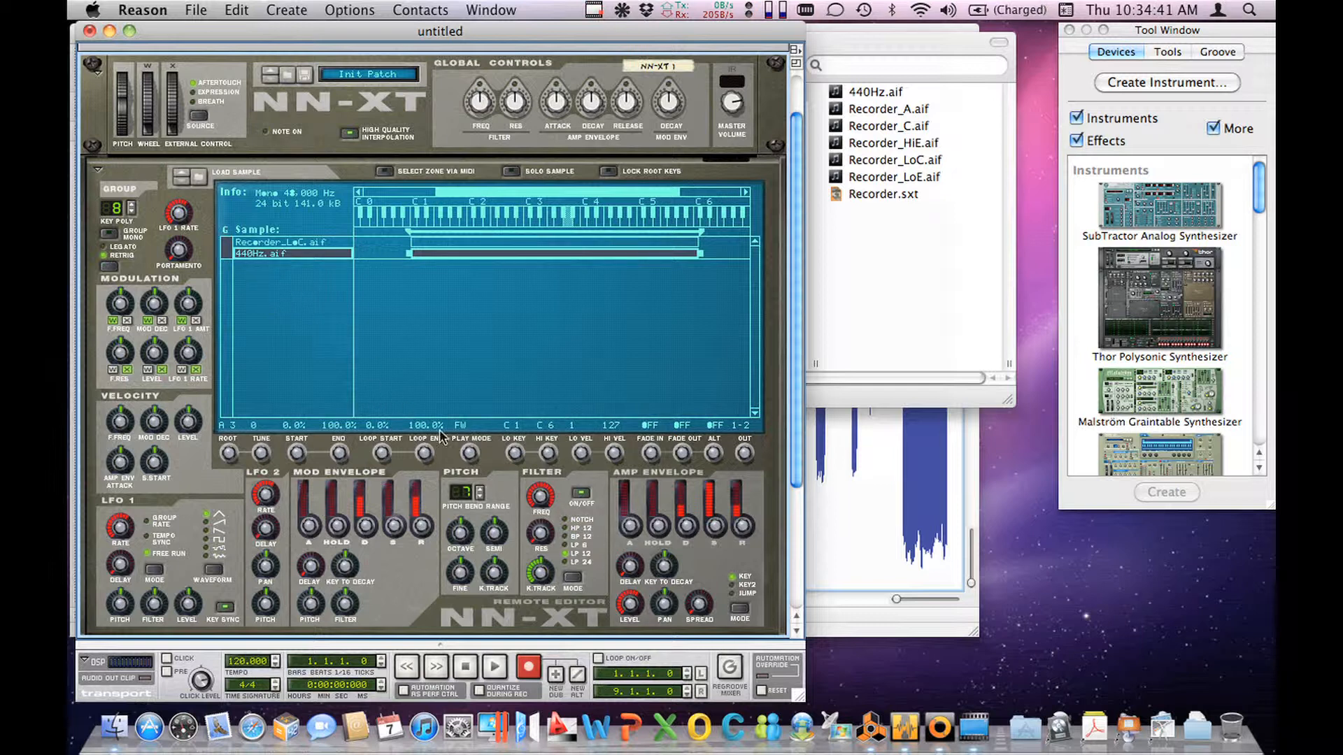
pyautogui.moveTo(469, 459); pyautogui.dragTo(472, 442)
# Step: Select the Recorder_LoC.aif zone, lower its sample tuning to -50, and return it to 0
pyautogui.click(287, 242)
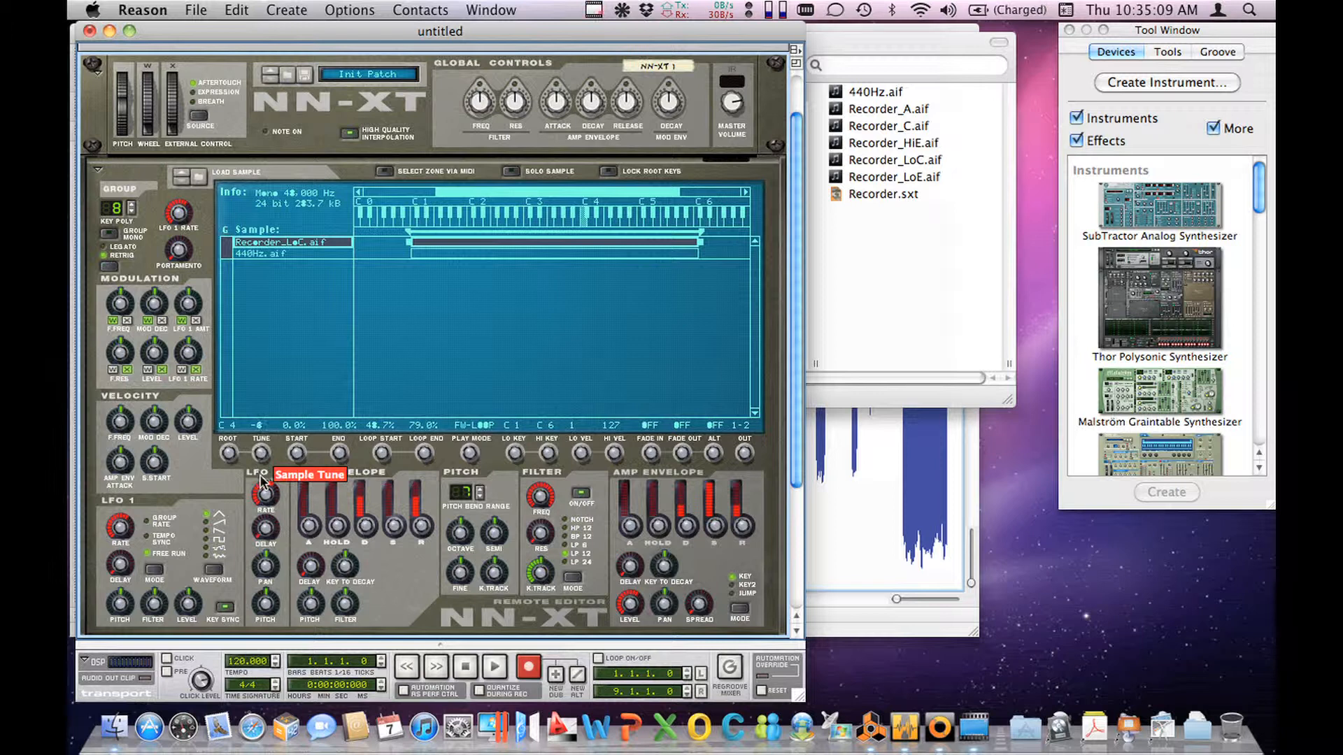
pyautogui.moveTo(261, 455); pyautogui.dragTo(246, 719)
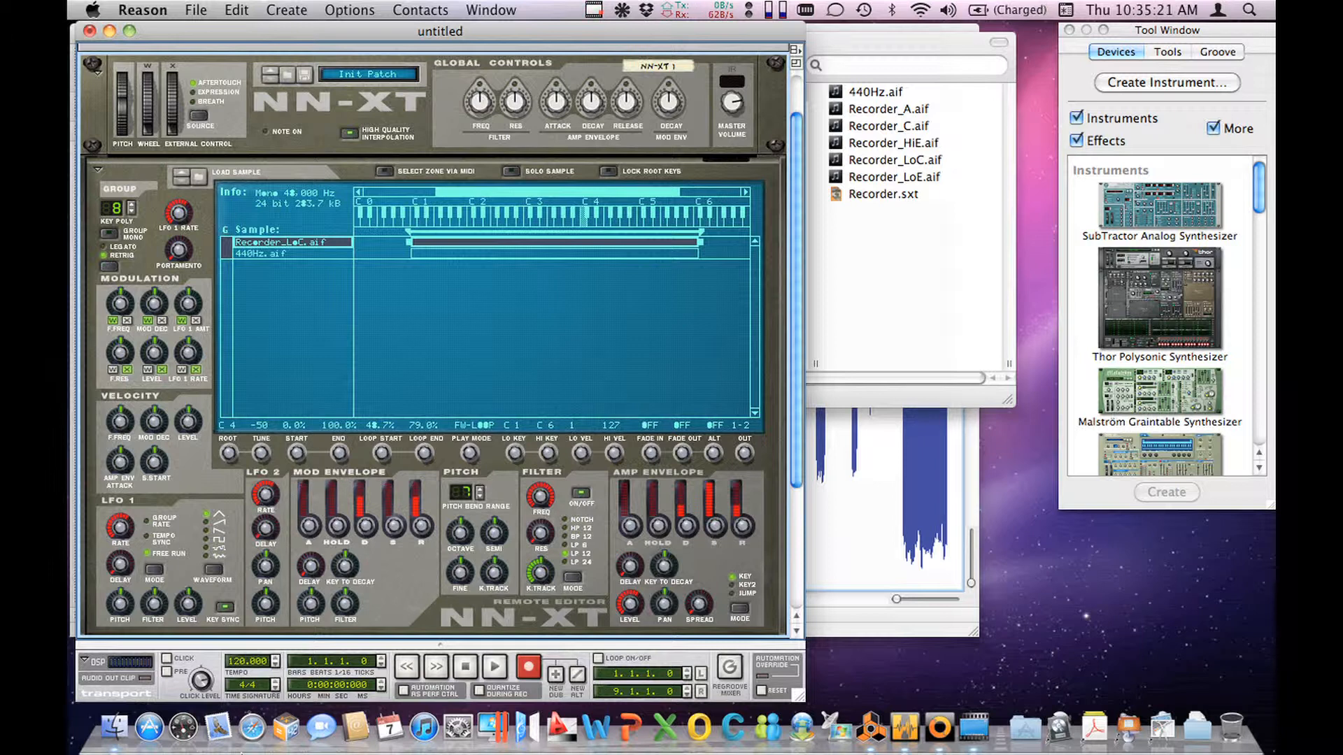
pyautogui.moveTo(260, 454); pyautogui.dragTo(264, 280)
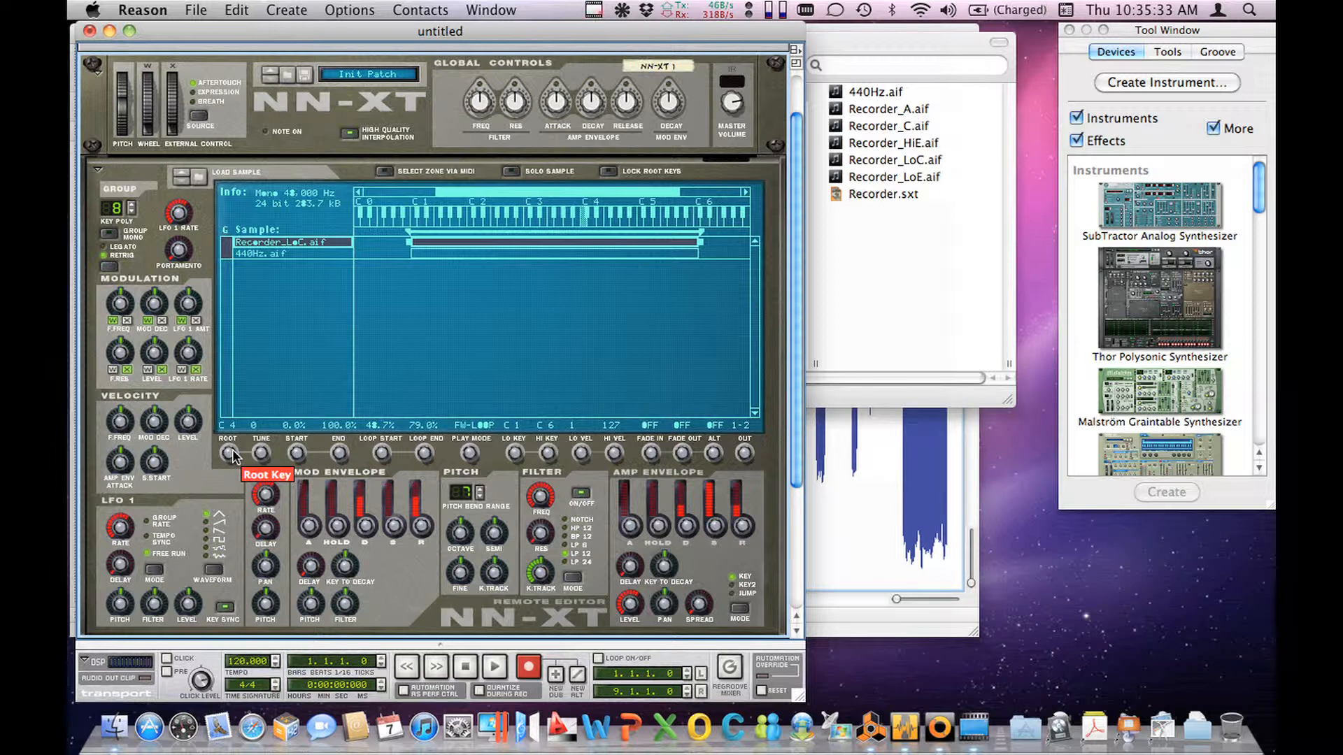
# Step: Set the root key of Recorder_LoC.aif to C#4 and its sample tuning to 12
pyautogui.scroll(1, 233, 453)
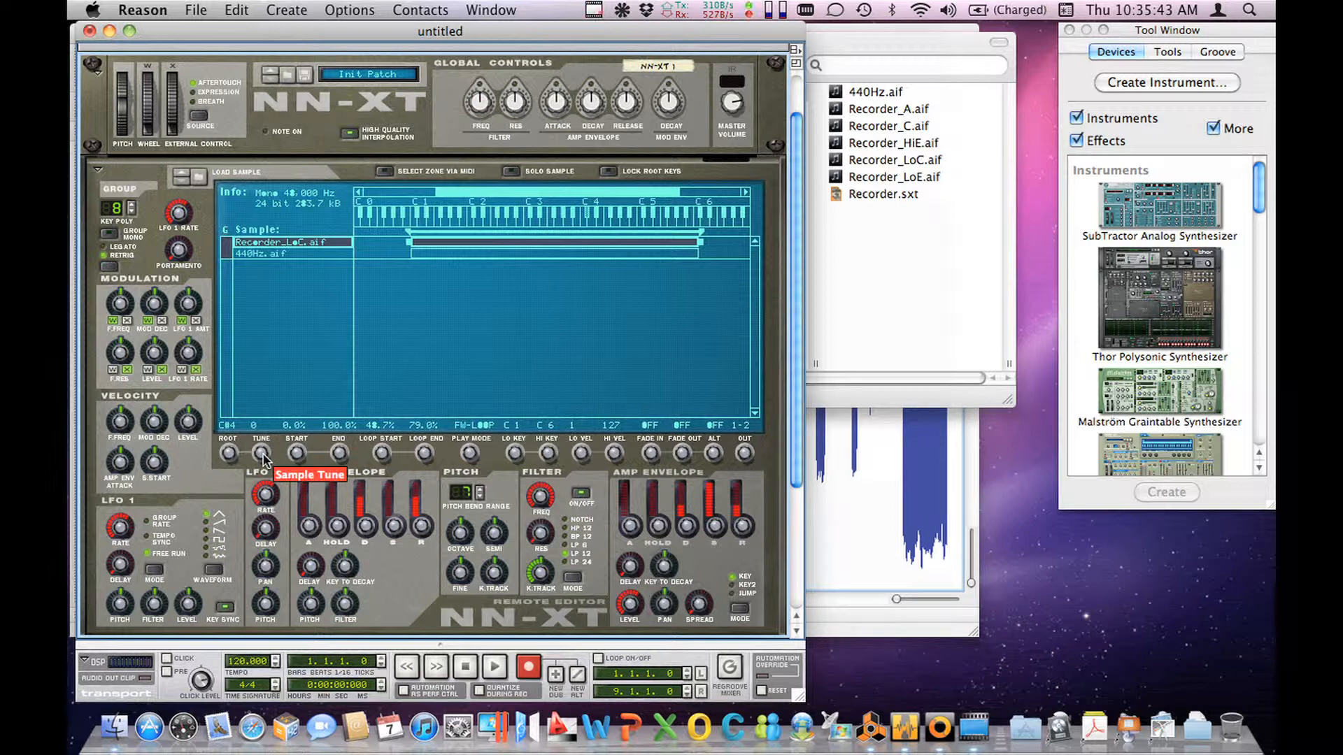
pyautogui.moveTo(263, 458); pyautogui.dragTo(267, 438)
pyautogui.moveTo(268, 435); pyautogui.dragTo(272, 423)
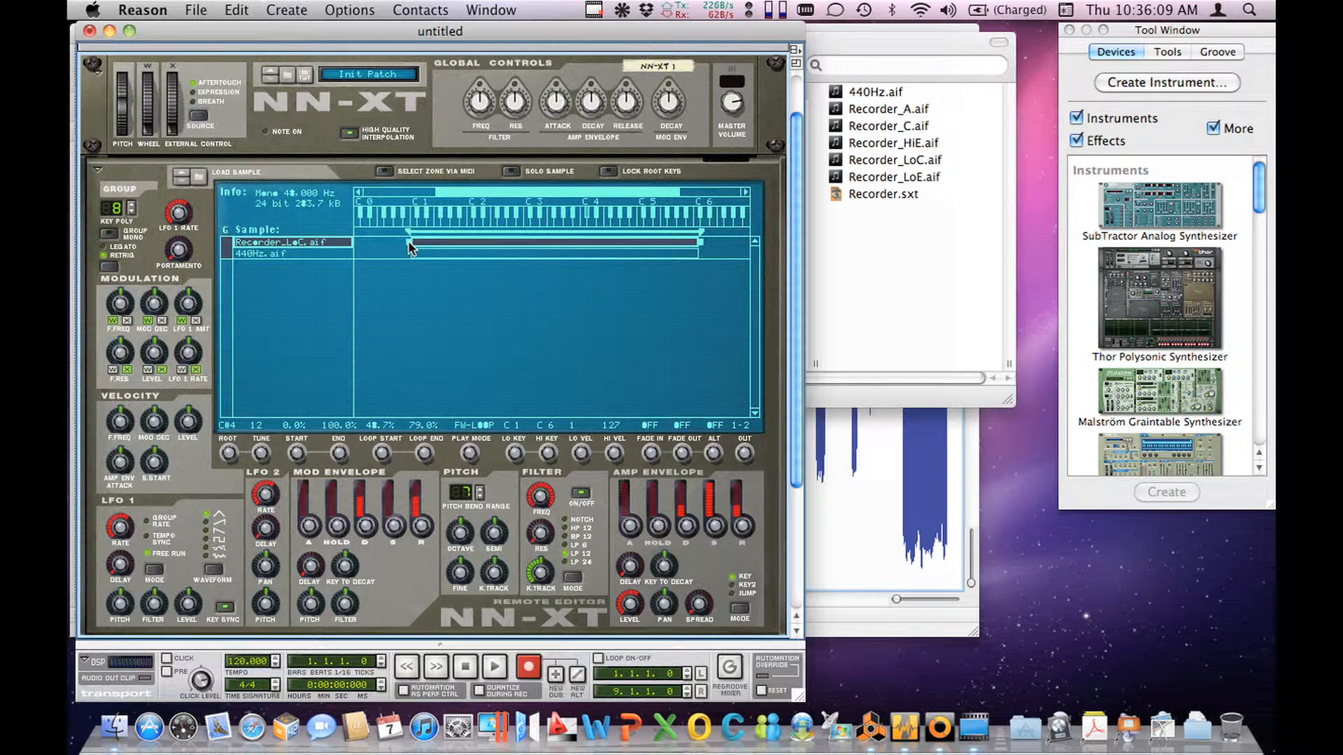
# Step: Narrow the key range of the Recorder_LoC.aif zone to a few keys starting at C4
pyautogui.moveTo(408, 245); pyautogui.dragTo(578, 238)
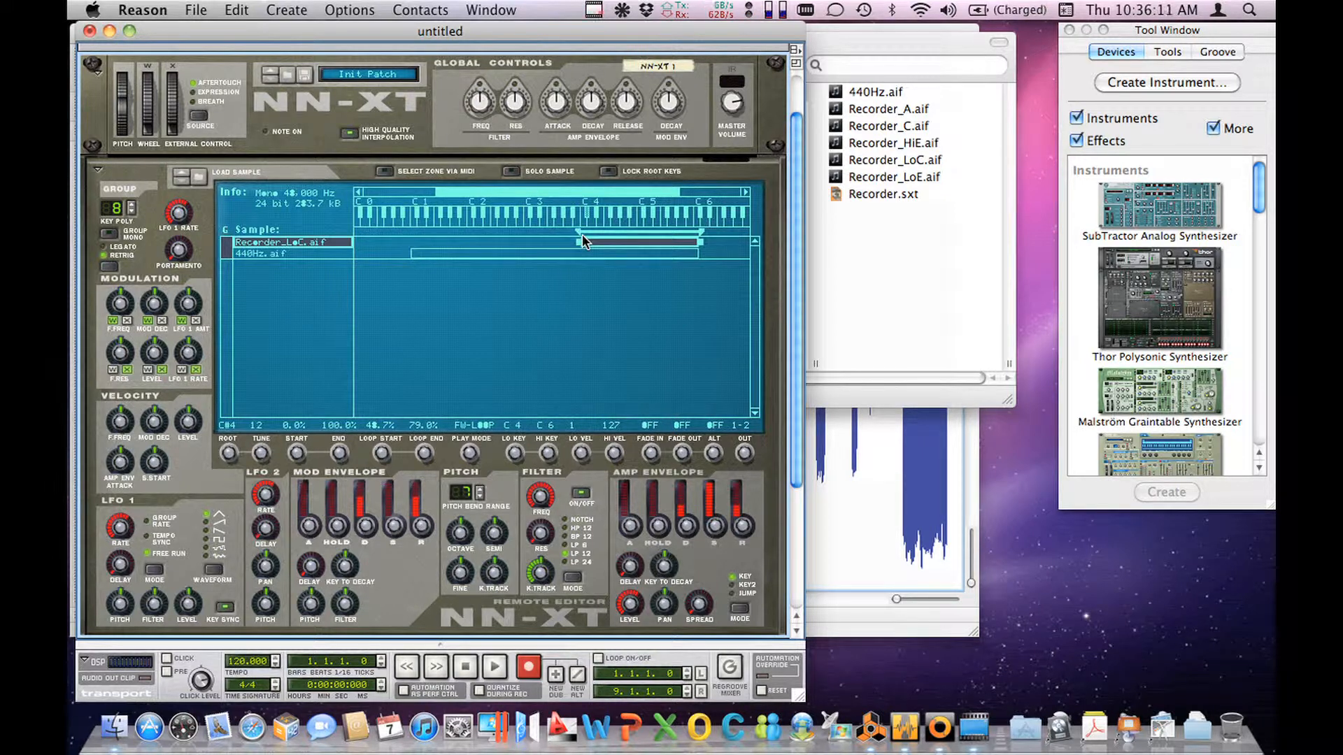
pyautogui.moveTo(706, 247); pyautogui.dragTo(598, 250)
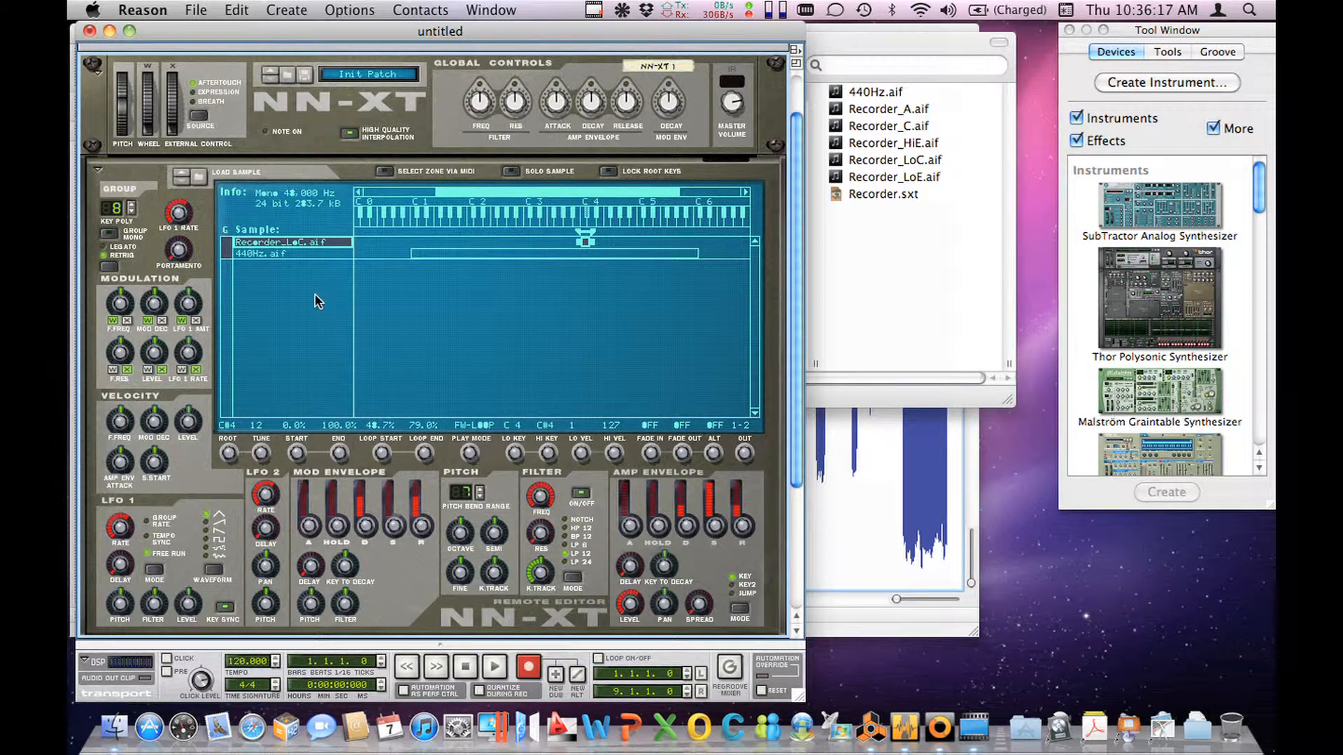
# Step: Load the Recorder_LoE.aif sample into a separate zone
pyautogui.click(198, 176)
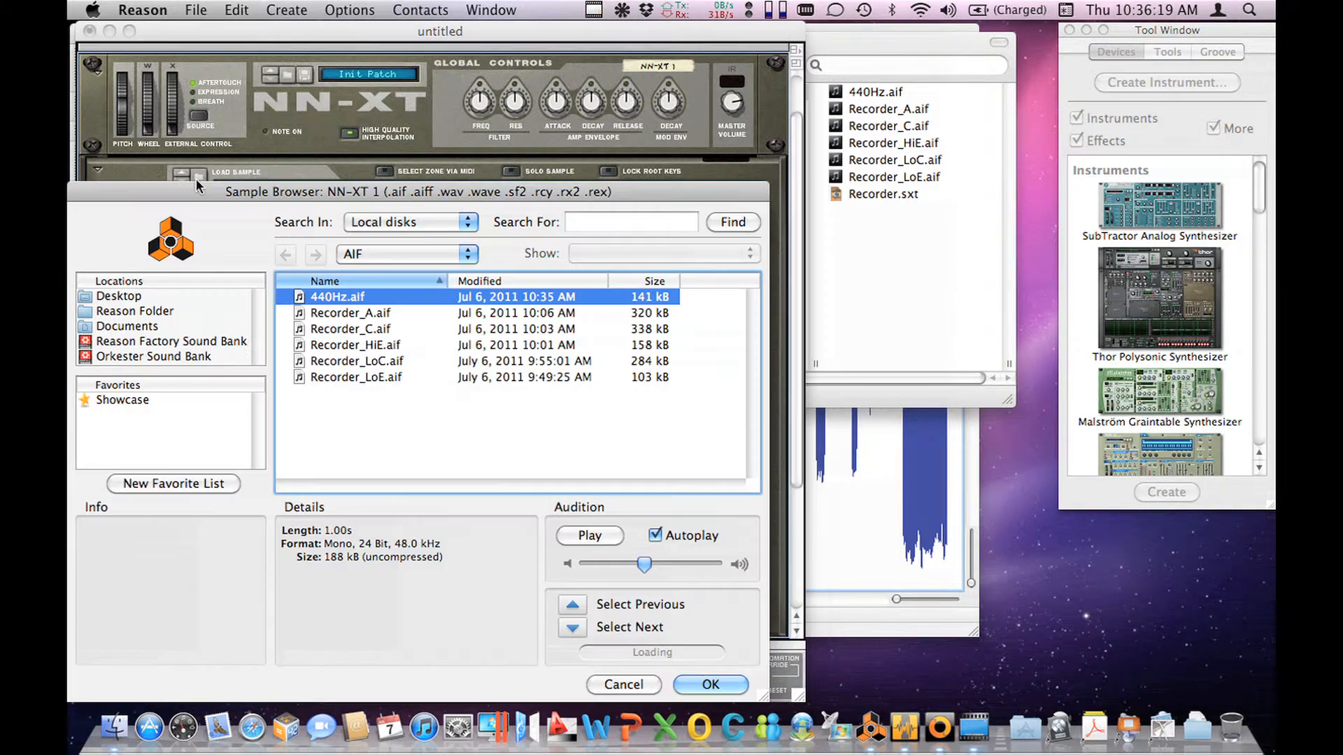
pyautogui.click(340, 374)
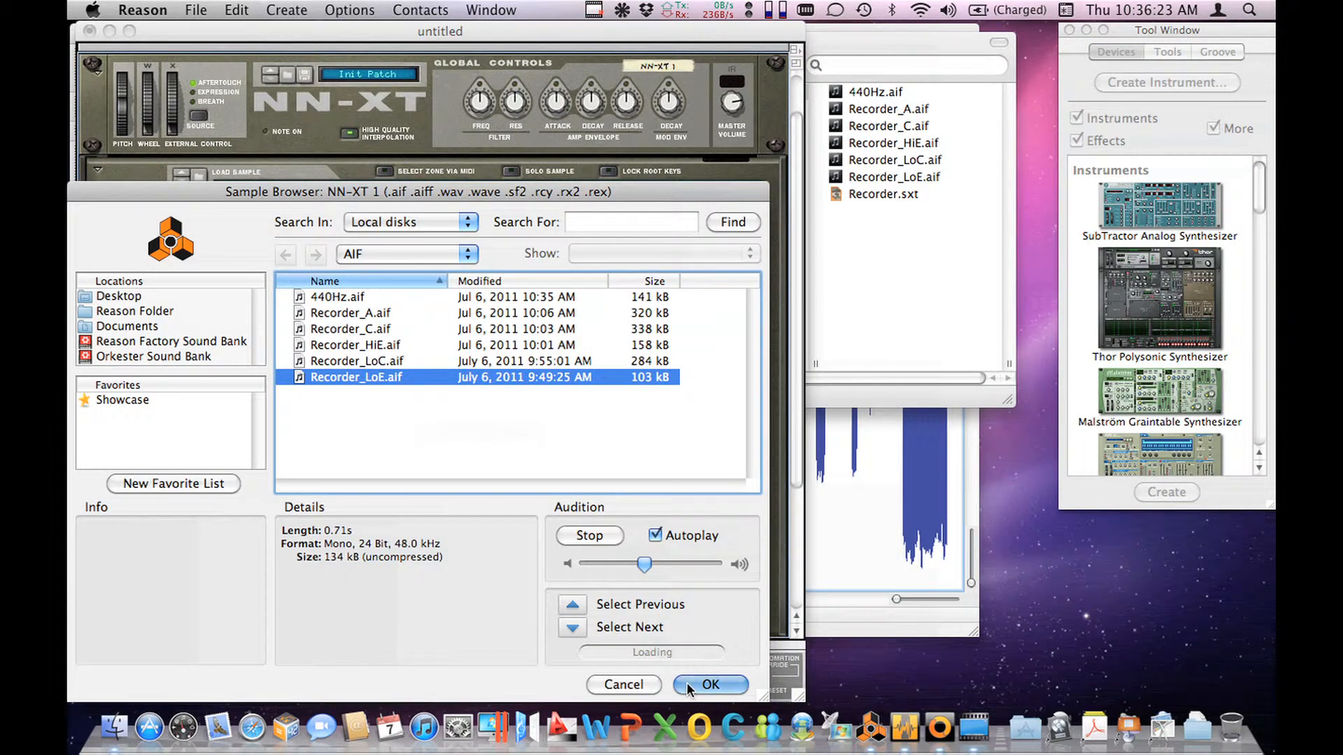
pyautogui.click(688, 683)
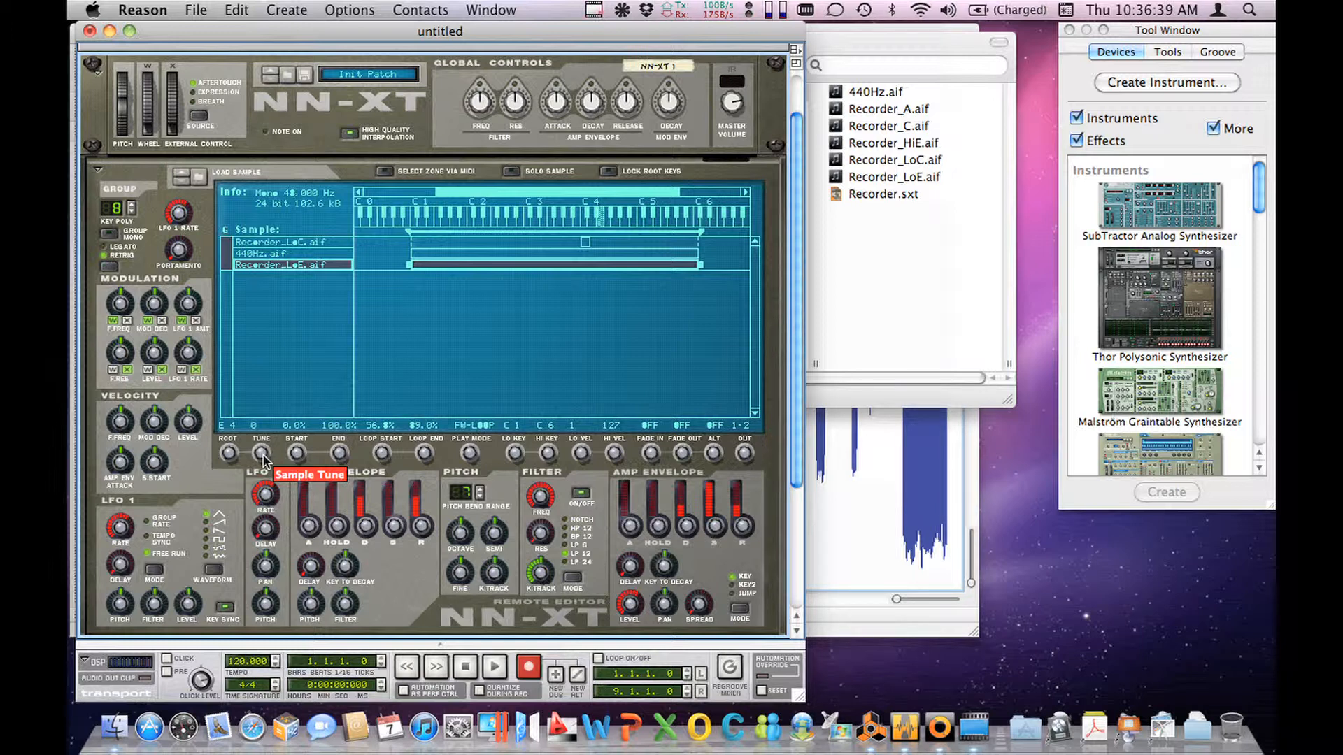
# Step: Set the root key of Recorder_LoE.aif to F4 and its sample tuning to 41
pyautogui.moveTo(263, 457); pyautogui.dragTo(277, 651)
pyautogui.moveTo(261, 428); pyautogui.dragTo(254, 328)
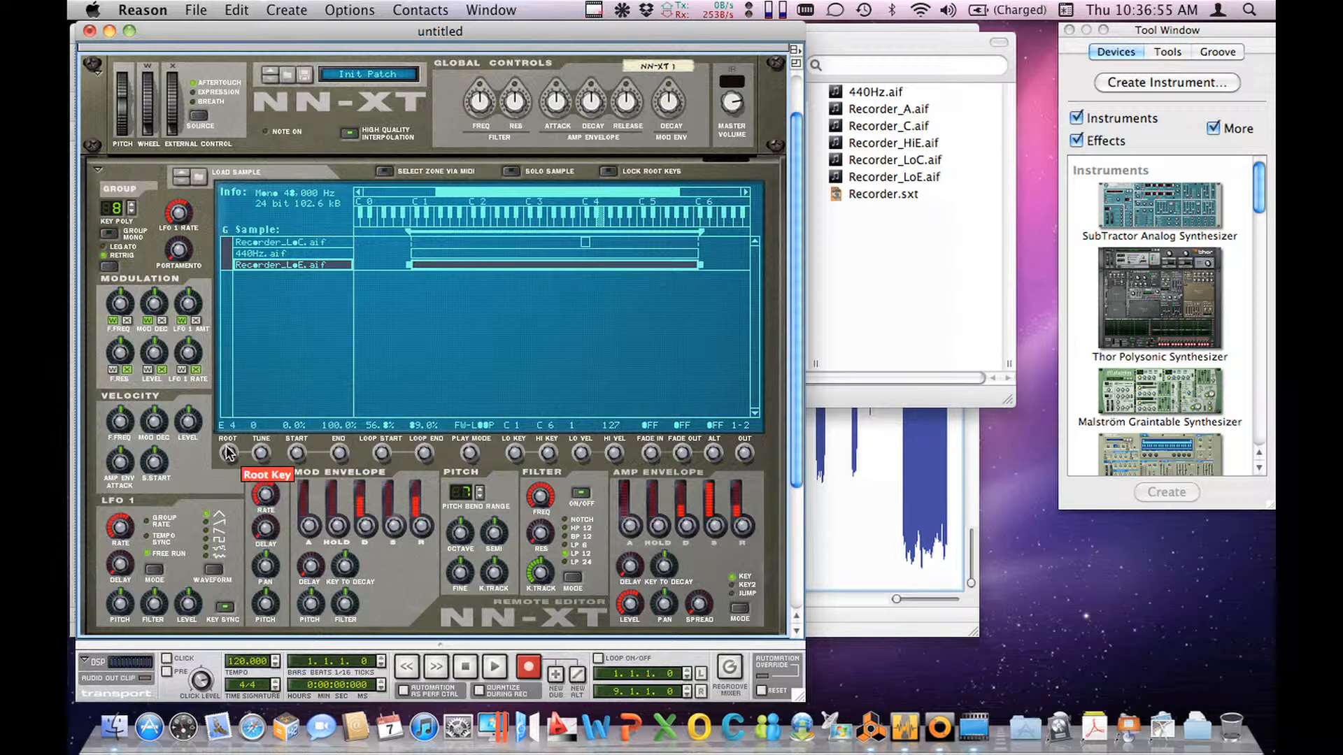
pyautogui.moveTo(227, 452); pyautogui.dragTo(228, 440)
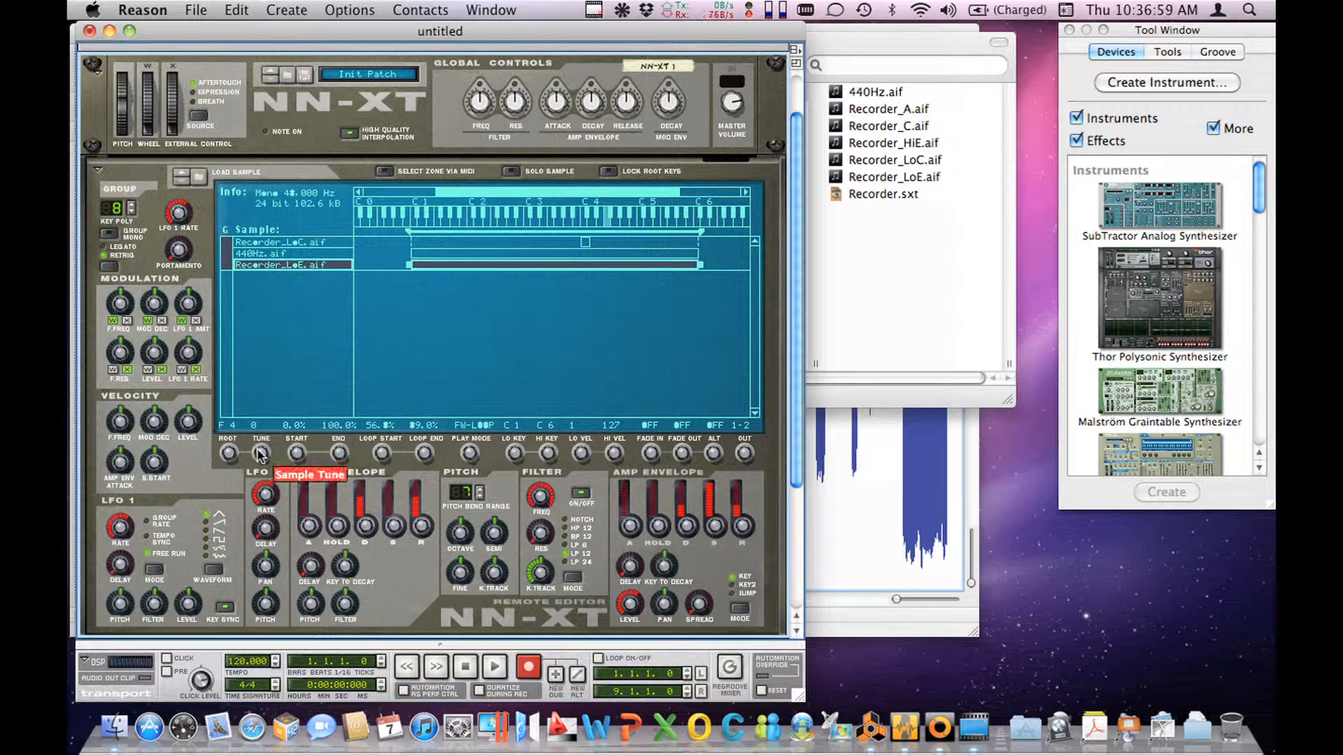
pyautogui.moveTo(260, 455); pyautogui.dragTo(268, 326)
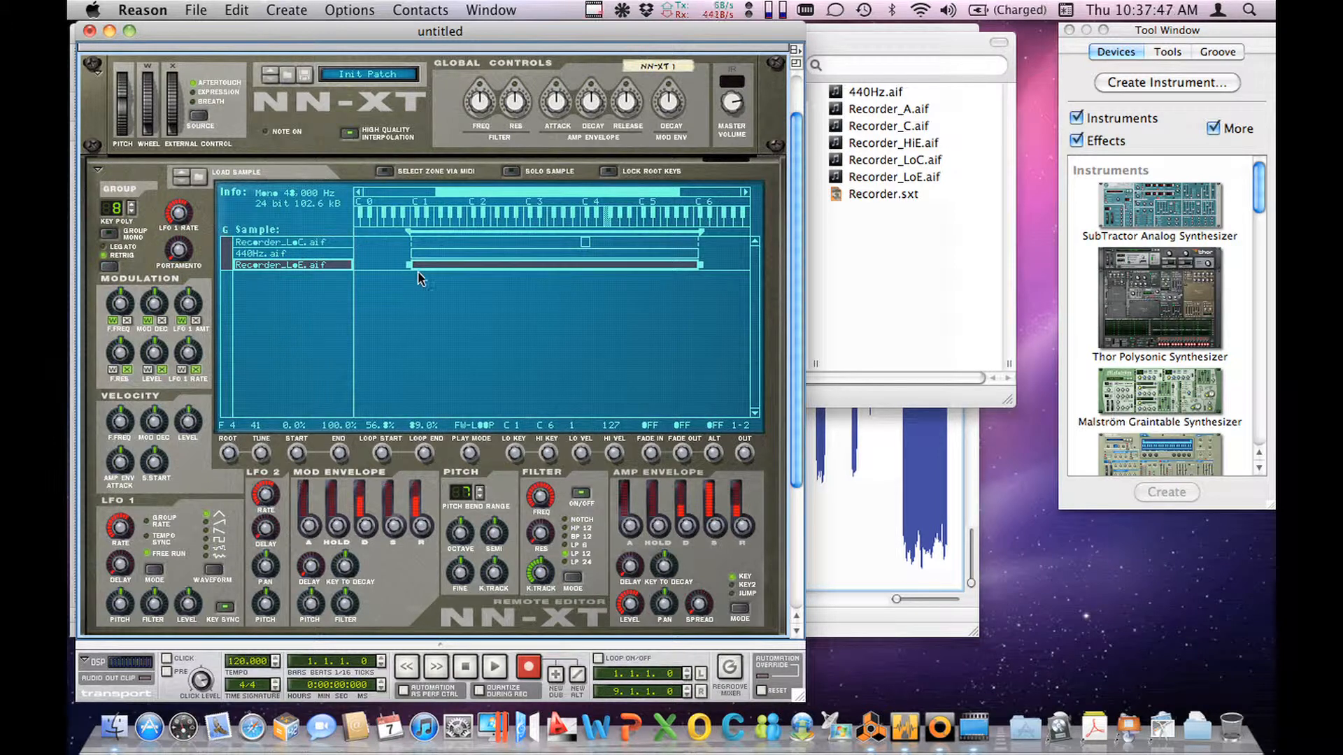
# Step: Narrow the key range of the Recorder_LoE.aif zone to F4 through F#4
pyautogui.moveTo(406, 262); pyautogui.dragTo(603, 254)
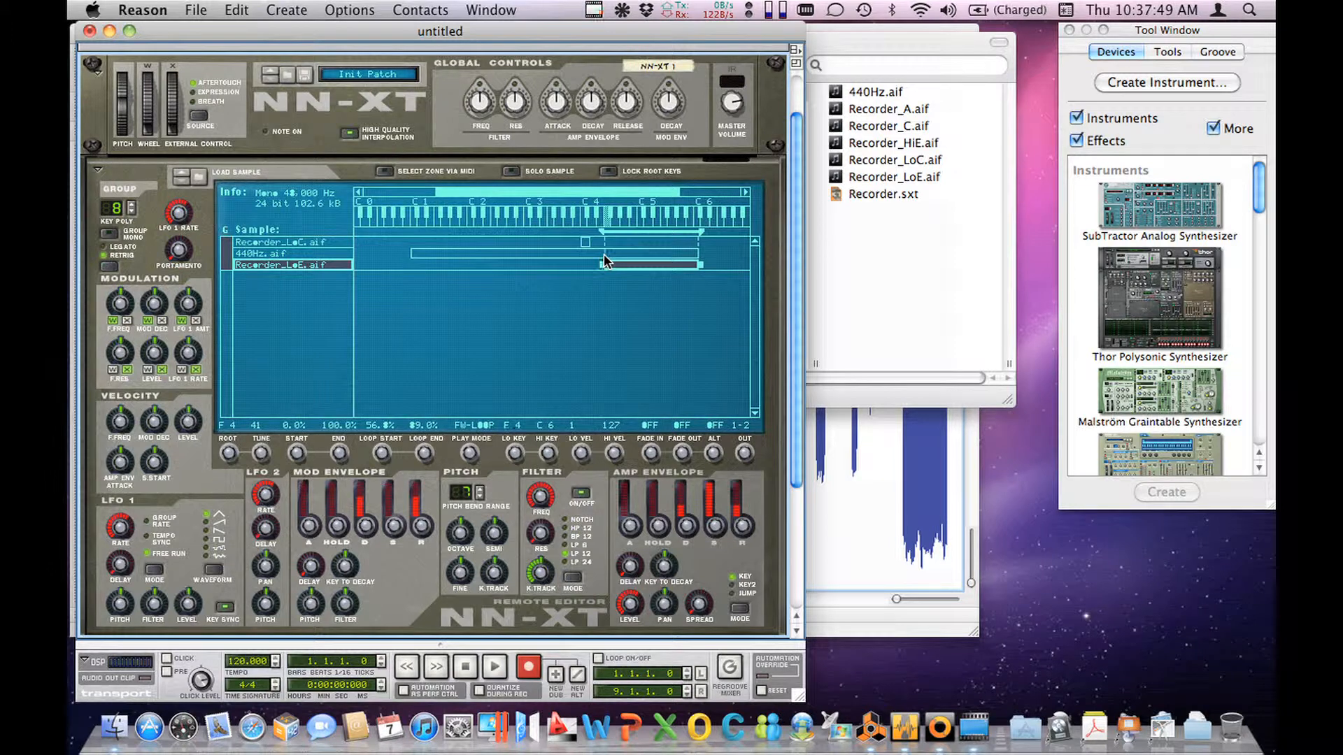
pyautogui.click(704, 267)
pyautogui.click(667, 267)
pyautogui.moveTo(700, 267); pyautogui.dragTo(618, 278)
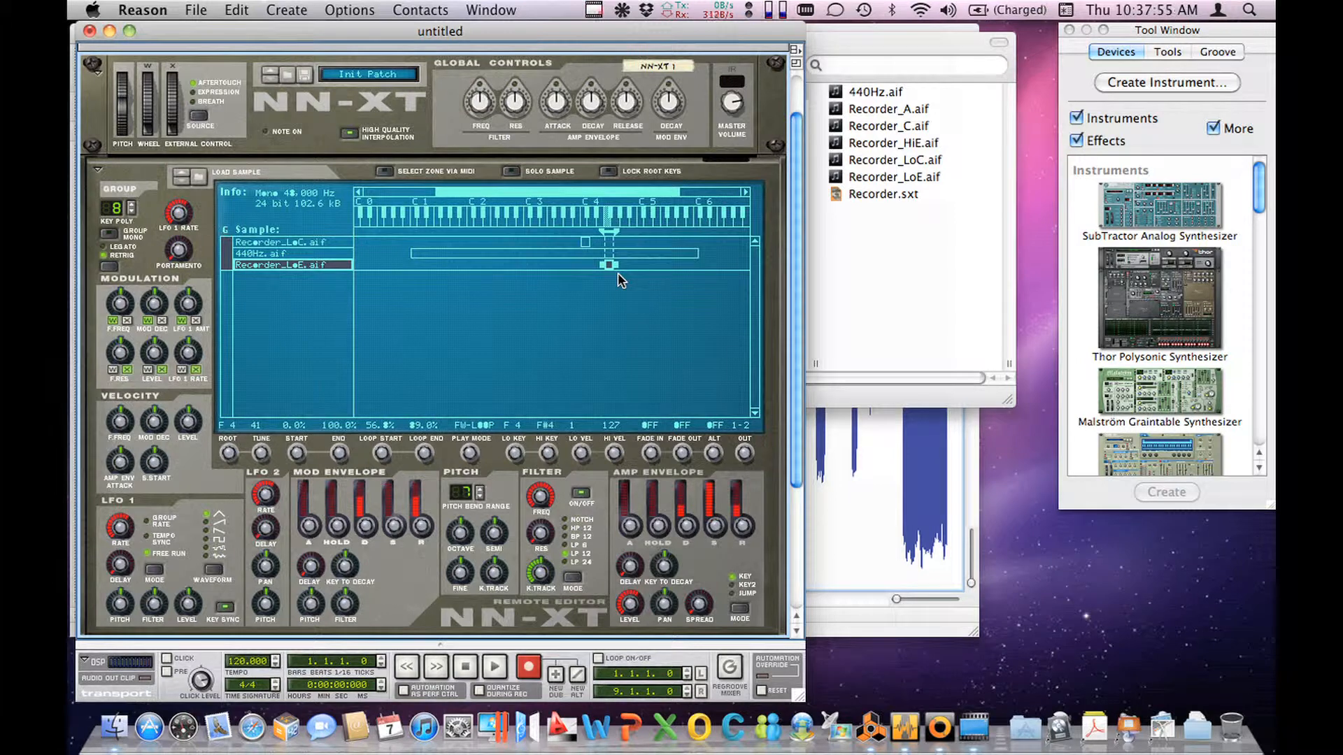
# Step: Load Recorder_A.aif into a separate zone and narrow its key range to G#4 through A4
pyautogui.click(593, 305)
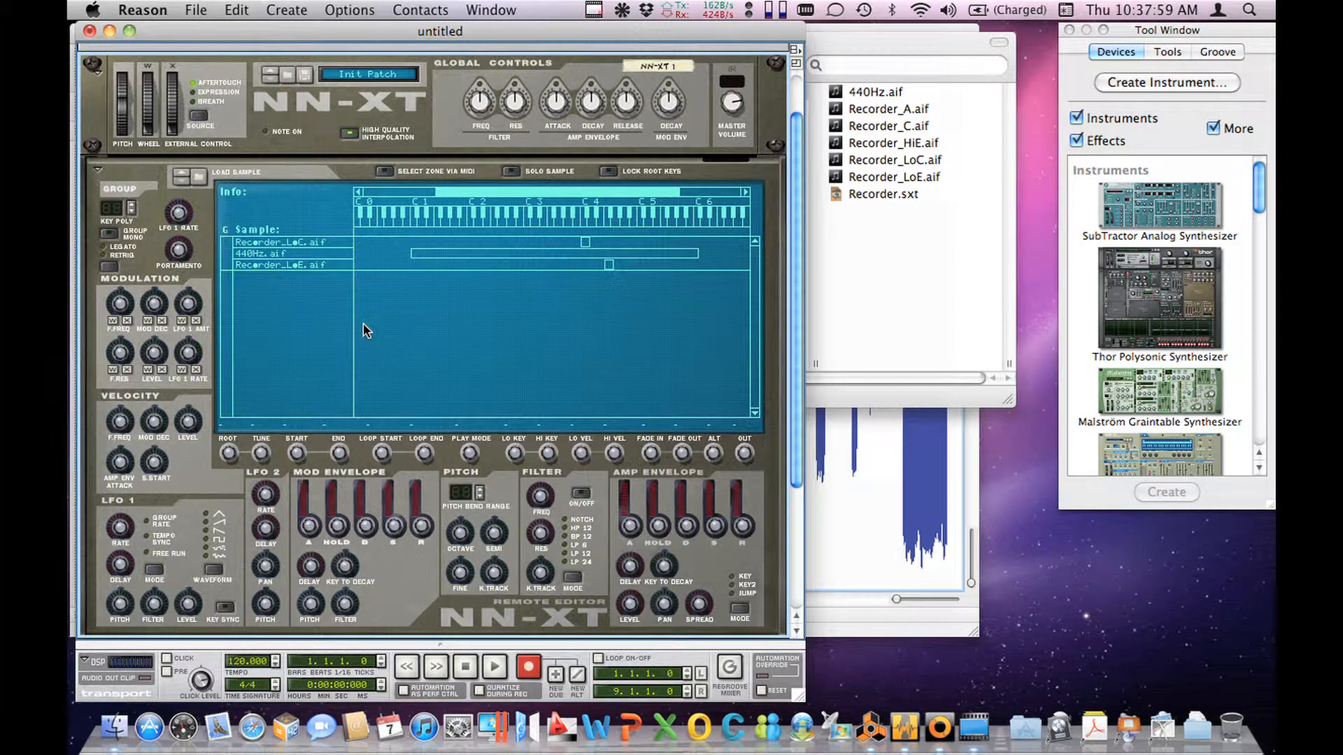
pyautogui.click(202, 177)
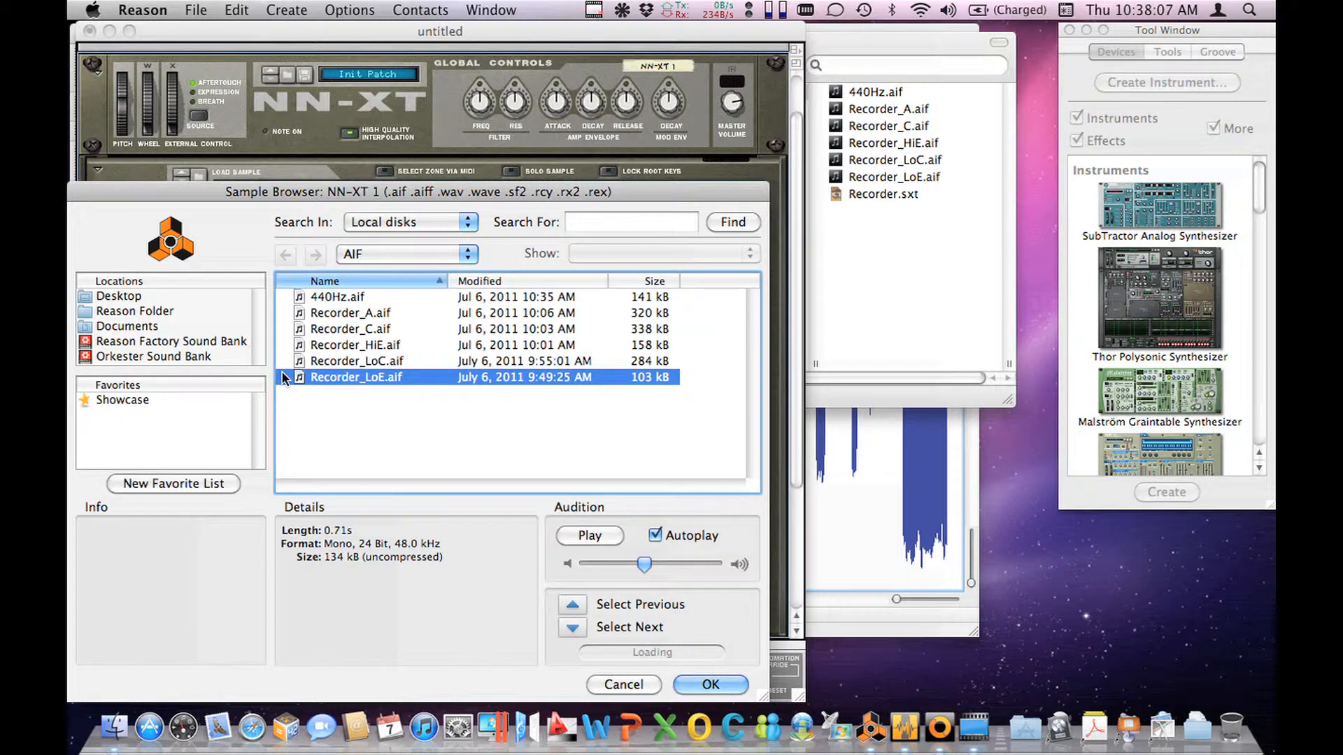
pyautogui.click(327, 315)
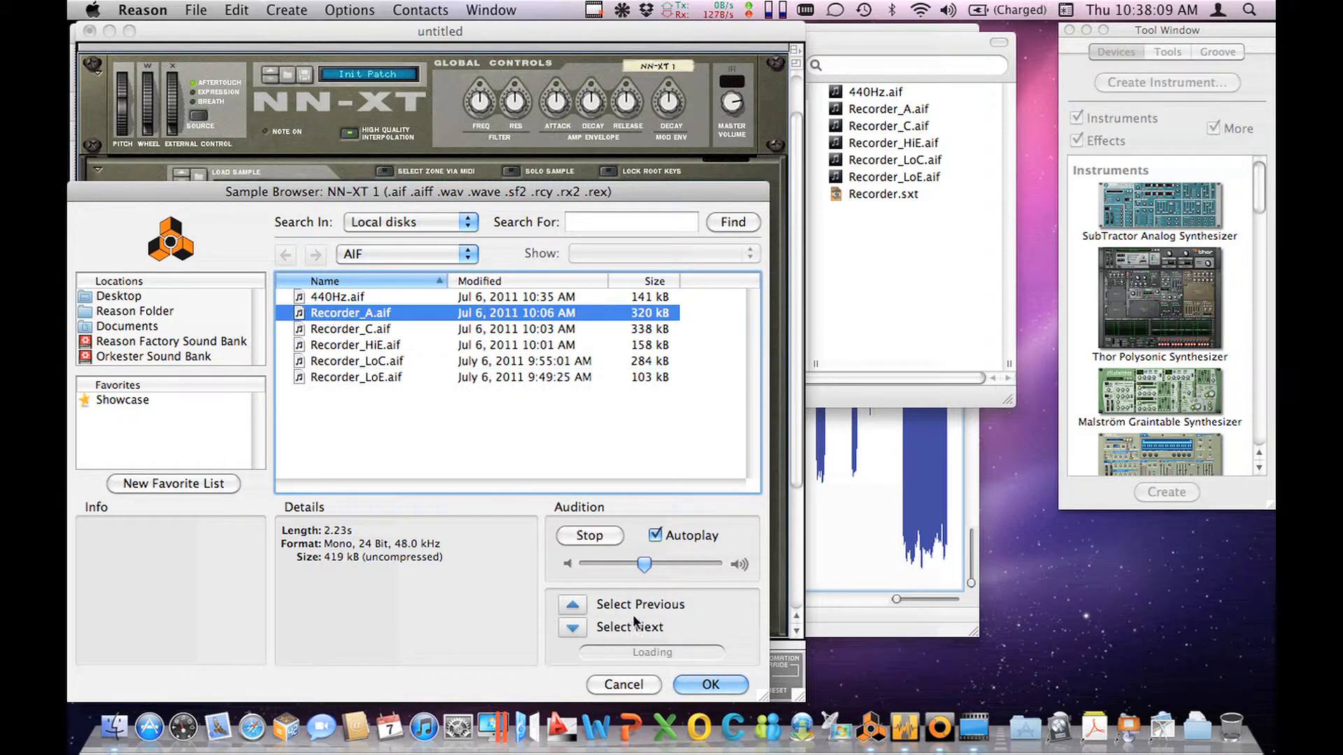
pyautogui.click(702, 684)
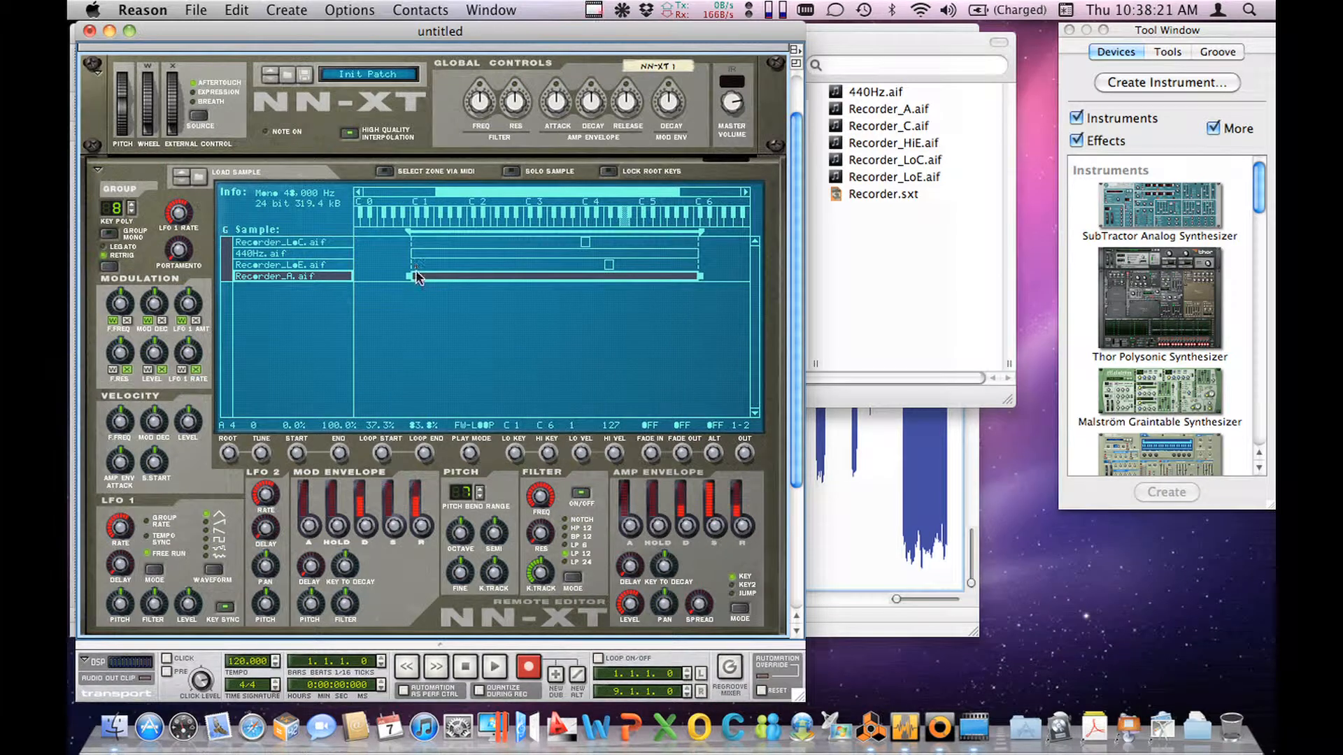
pyautogui.moveTo(410, 276); pyautogui.dragTo(618, 280)
pyautogui.moveTo(699, 277)
pyautogui.mouseDown()
pyautogui.moveTo(624, 284)
pyautogui.moveTo(634, 281)
pyautogui.mouseUp()
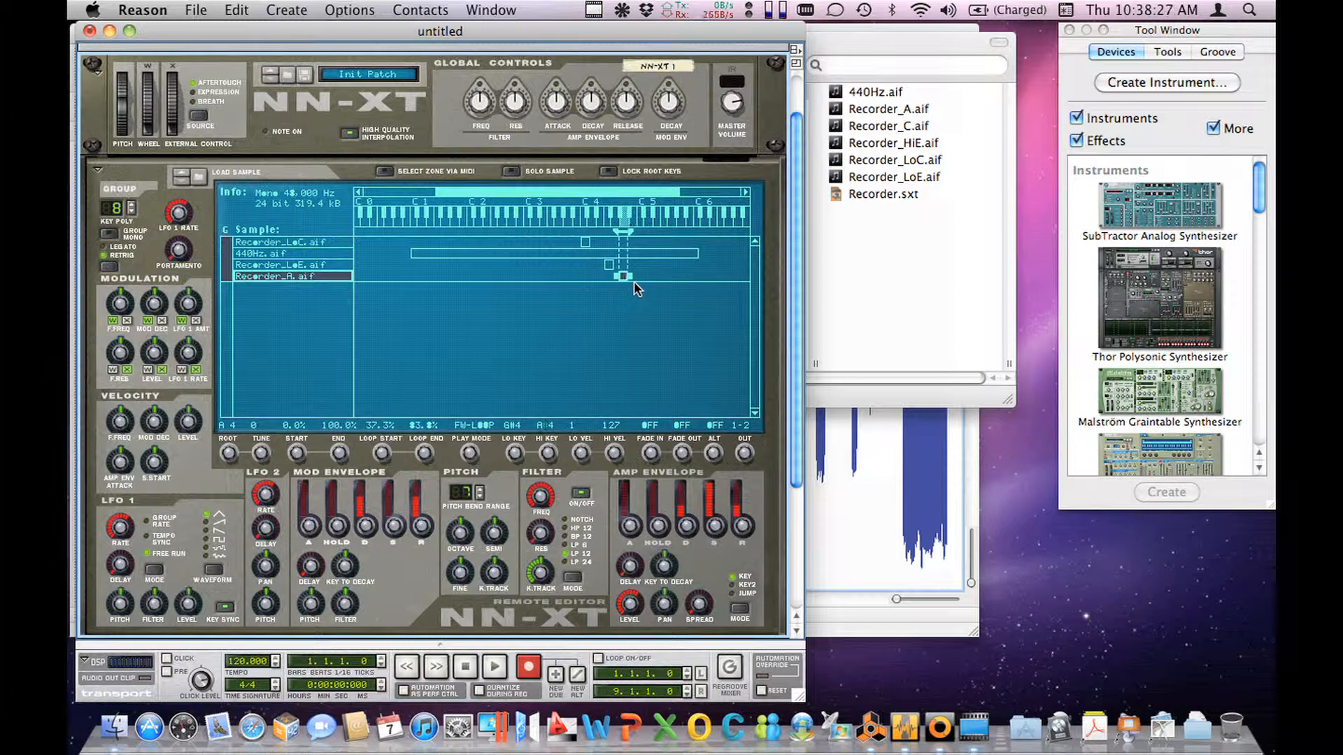
# Step: Load Recorder_C.aif into a separate zone and set its sample tuning to 17
pyautogui.click(270, 379)
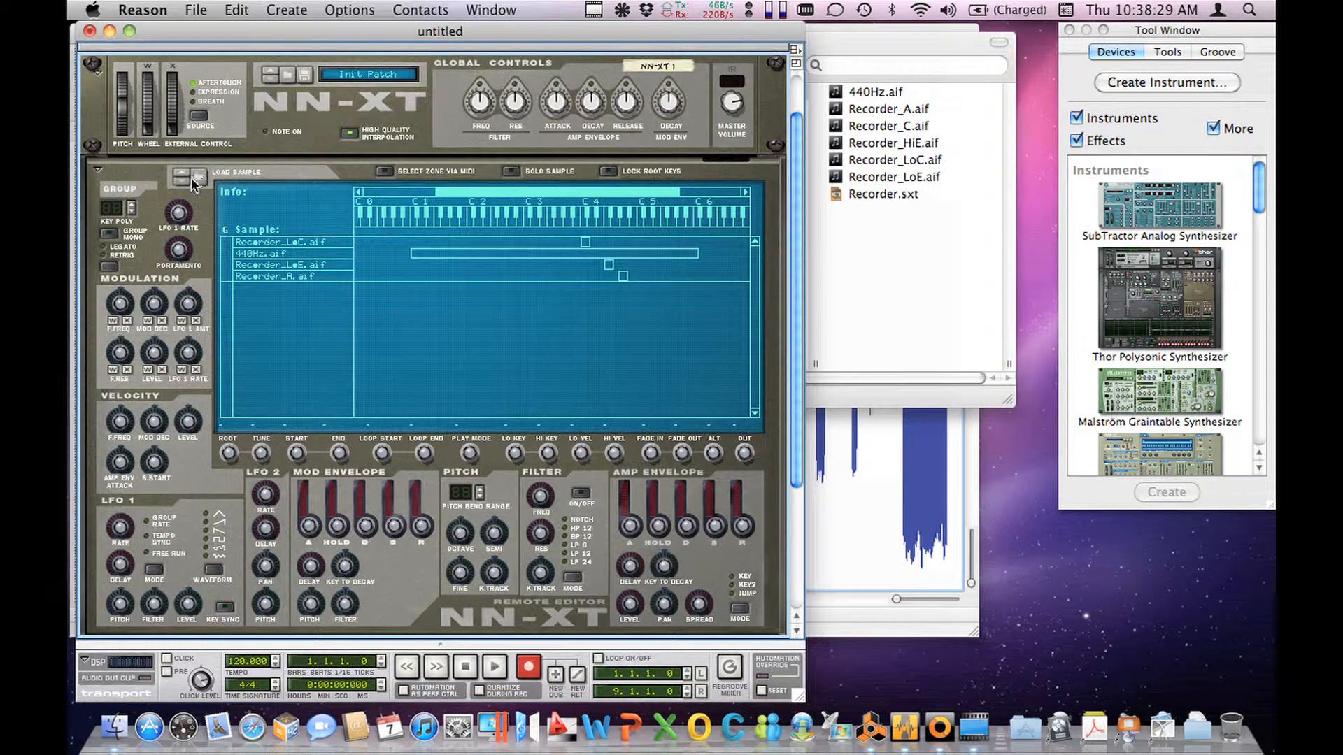
pyautogui.click(193, 181)
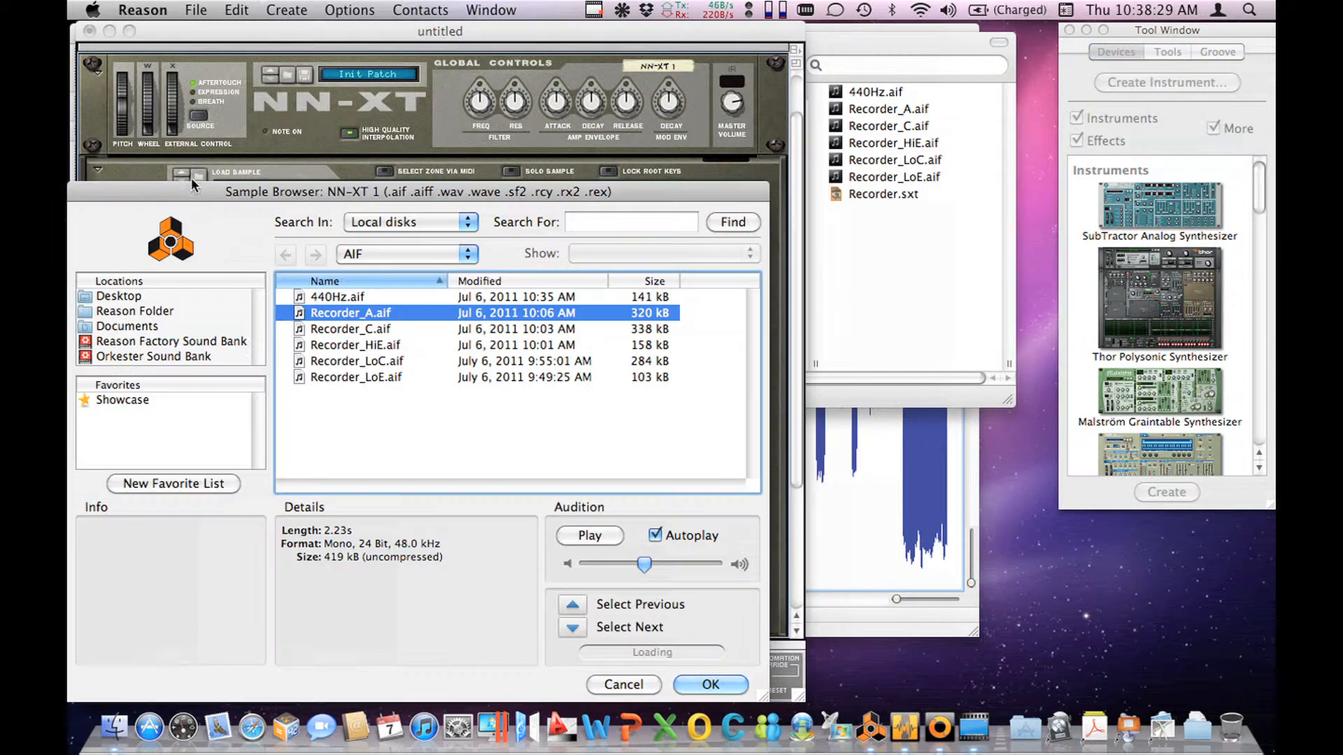
pyautogui.click(315, 332)
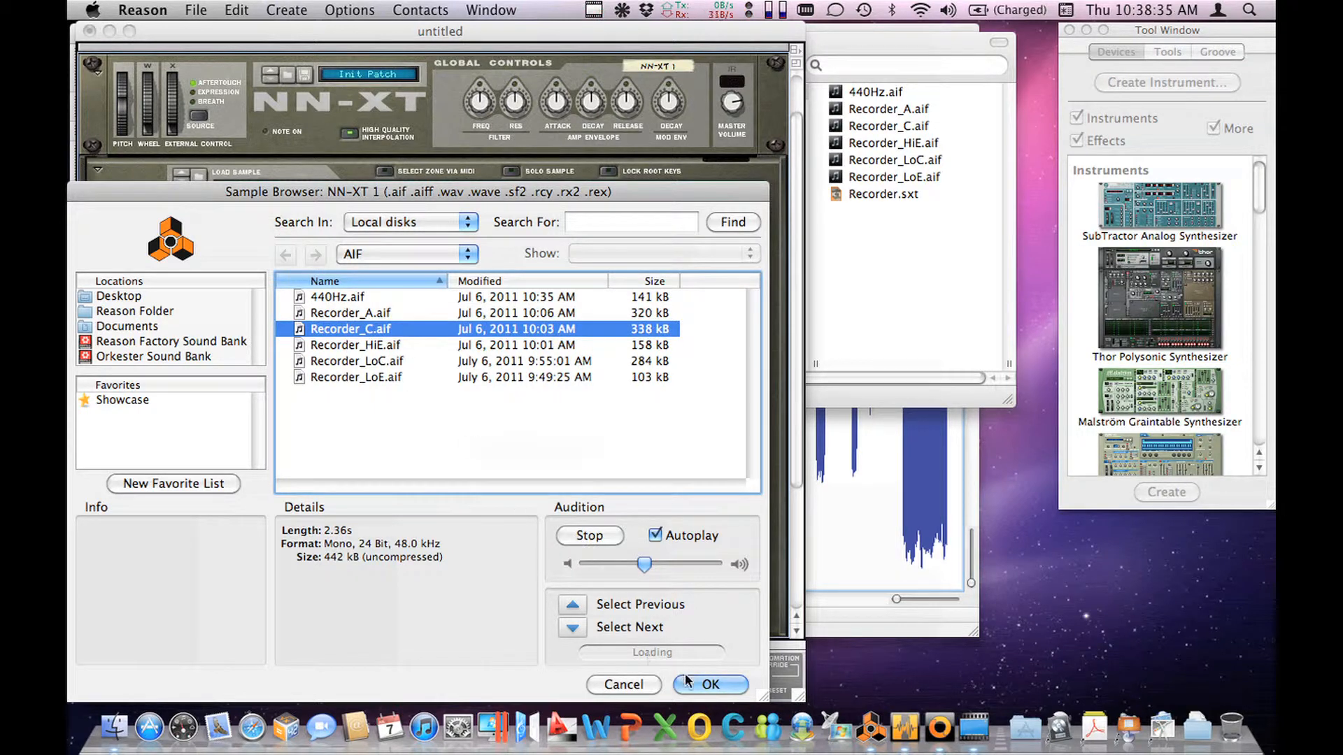
pyautogui.click(710, 685)
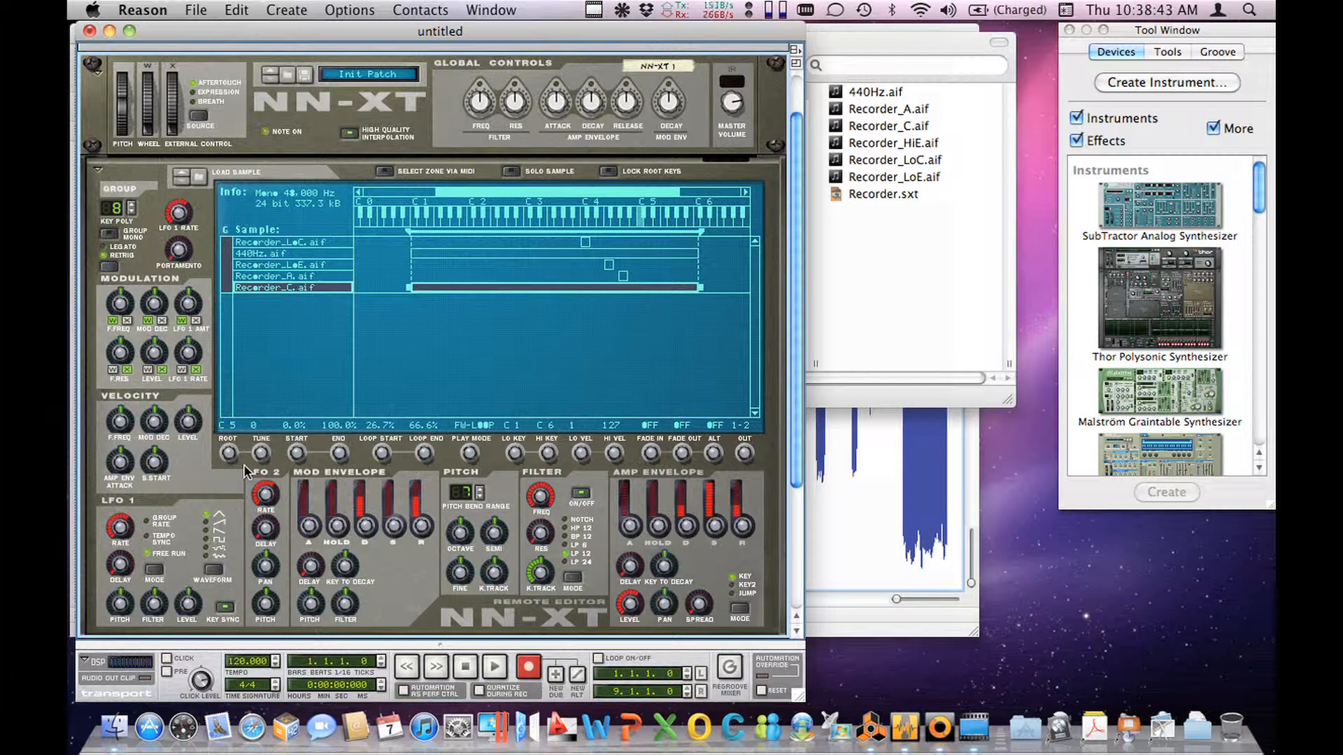
pyautogui.moveTo(262, 454); pyautogui.dragTo(271, 398)
pyautogui.moveTo(410, 288)
pyautogui.mouseDown()
pyautogui.moveTo(569, 297)
pyautogui.moveTo(407, 292)
pyautogui.mouseUp()
pyautogui.moveTo(425, 288); pyautogui.dragTo(469, 287)
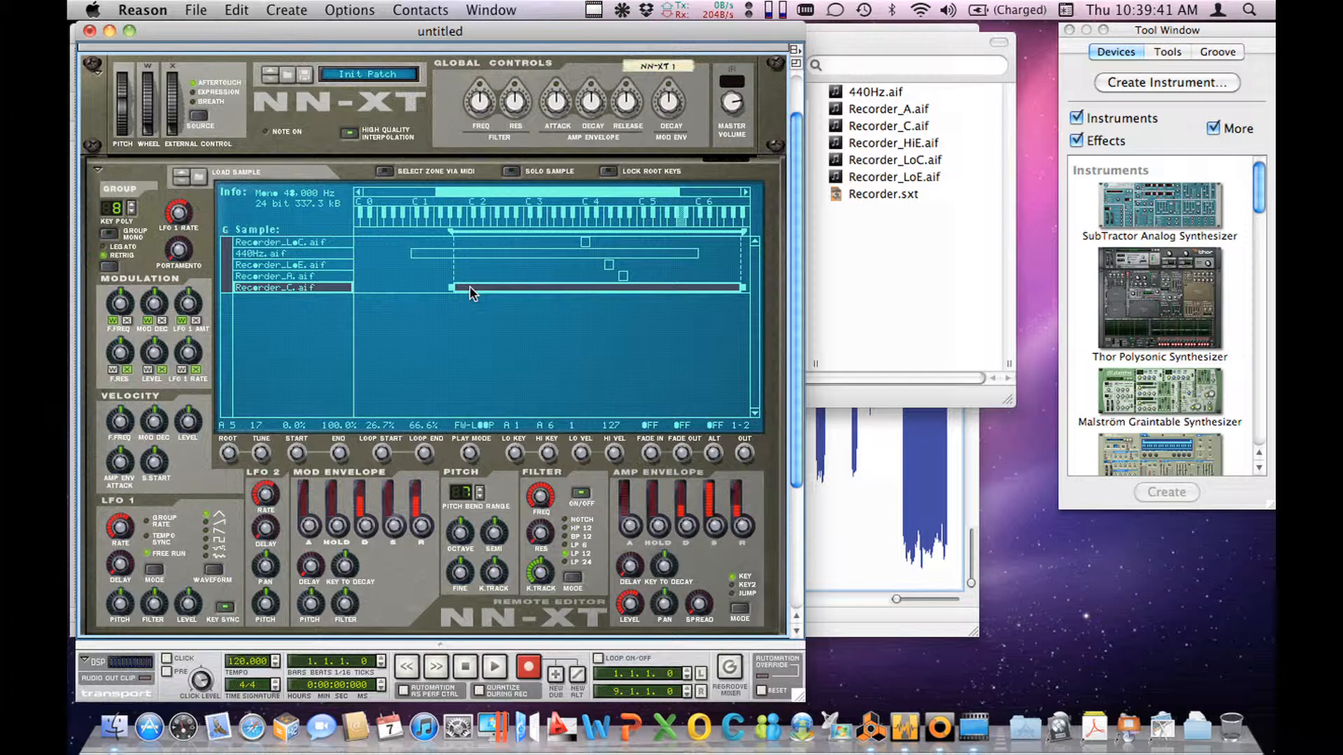
pyautogui.press('super+z')
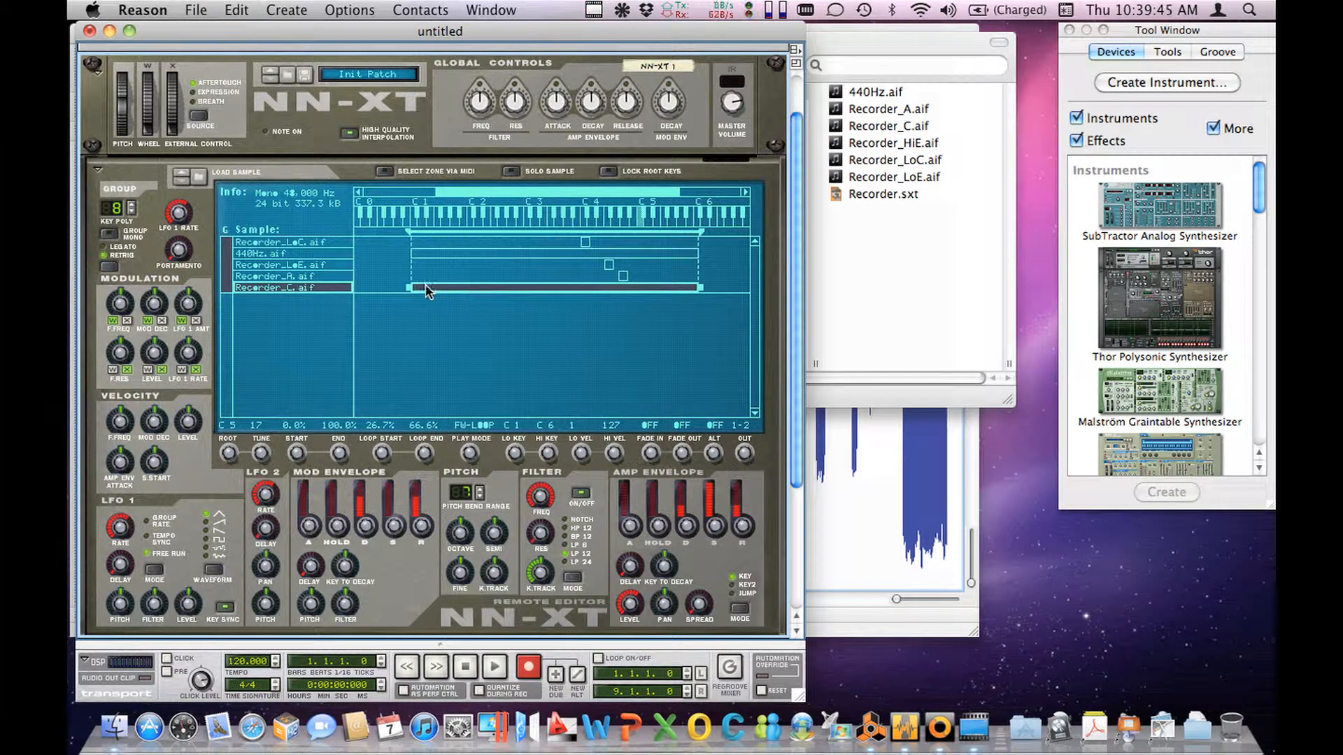
# Step: Narrow the key range of the Recorder_C.aif zone to B4 through C#5 and deselect the zone
pyautogui.moveTo(407, 287); pyautogui.dragTo(650, 289)
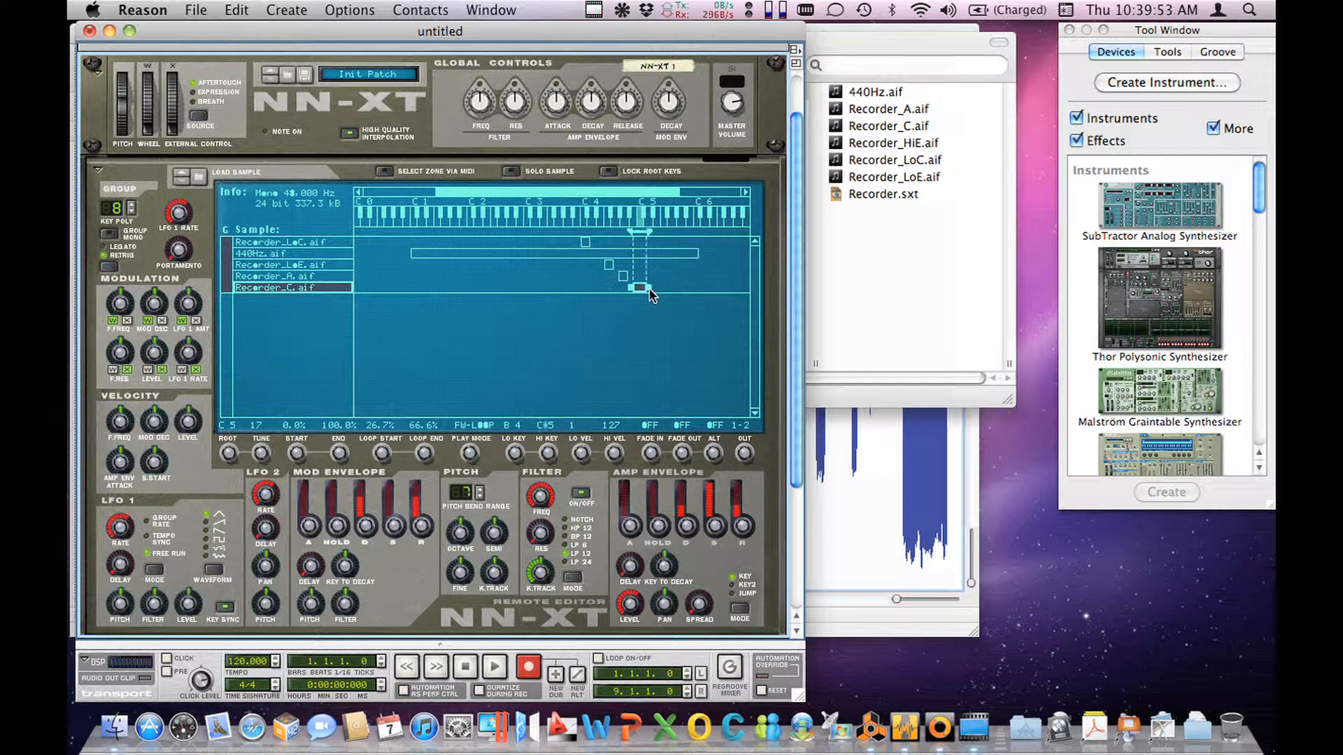
pyautogui.click(233, 349)
# Step: Load the Recorder_HiE.aif sample into its own zone
pyautogui.click(199, 178)
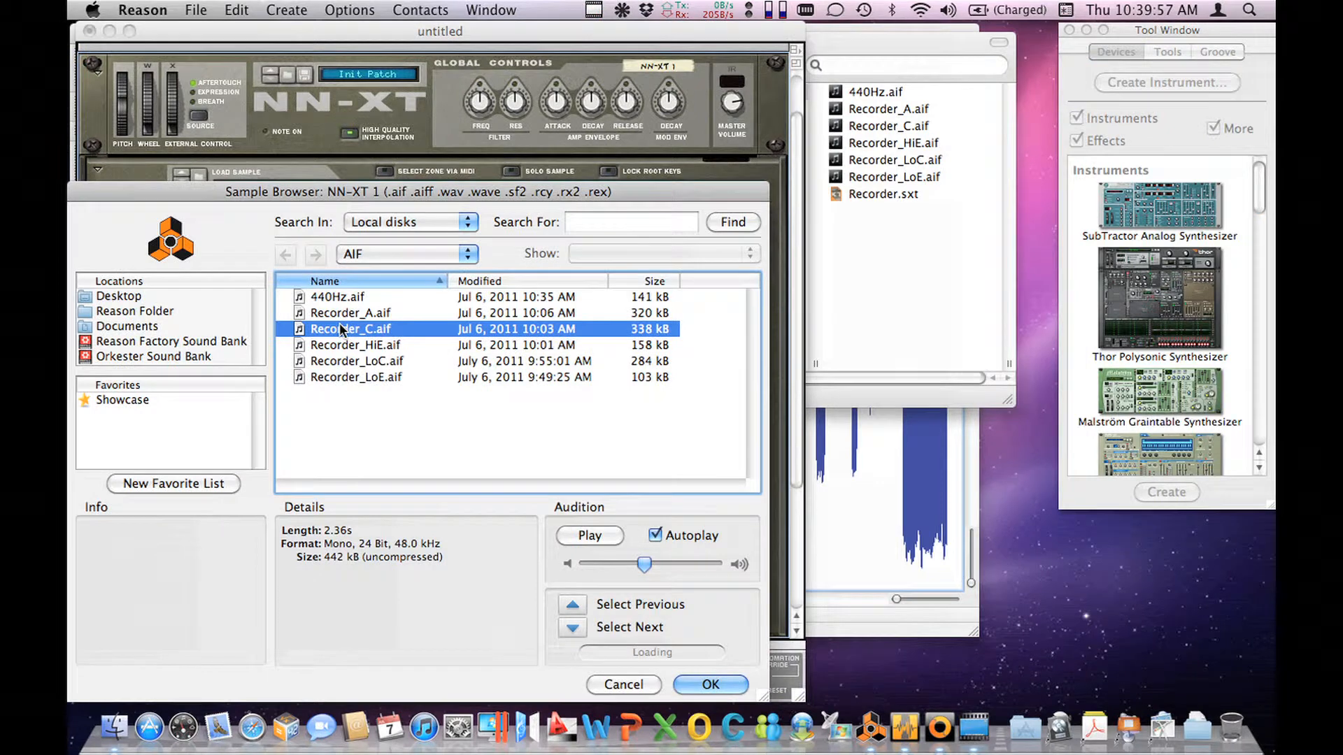
pyautogui.click(338, 344)
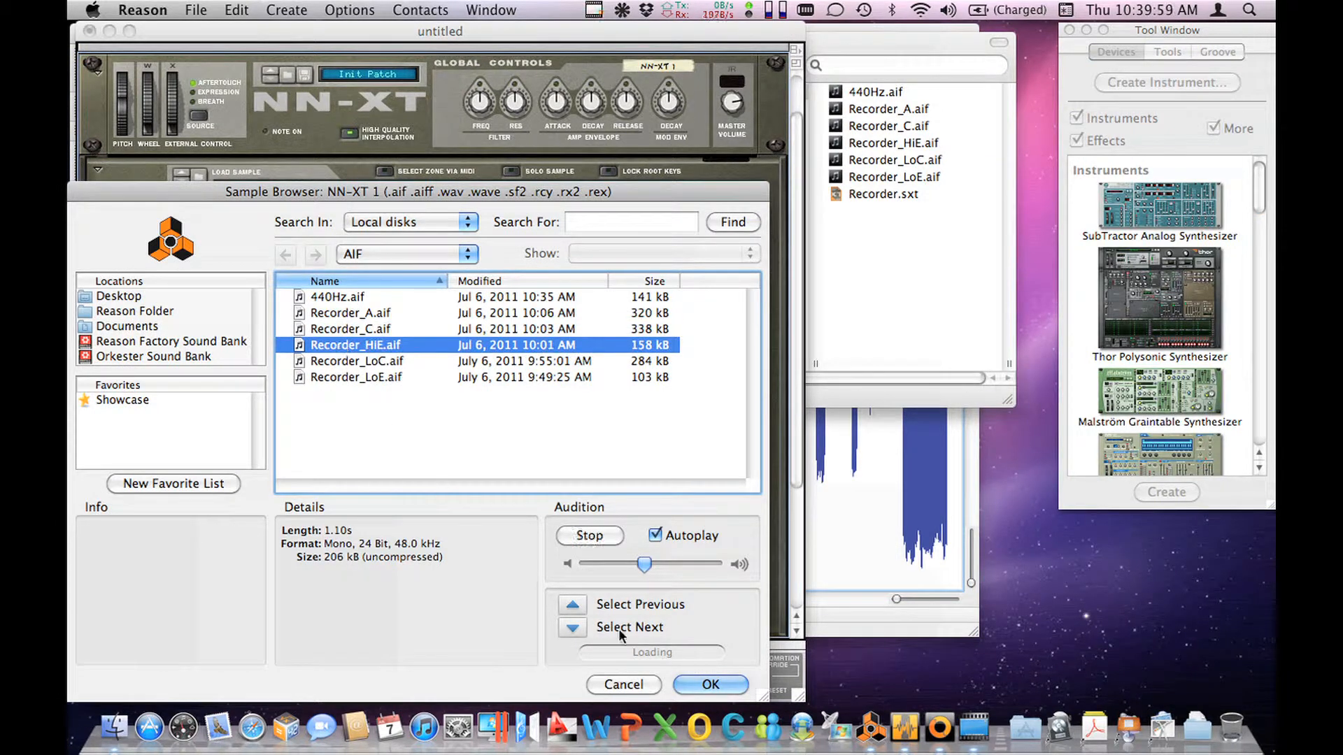
pyautogui.click(706, 683)
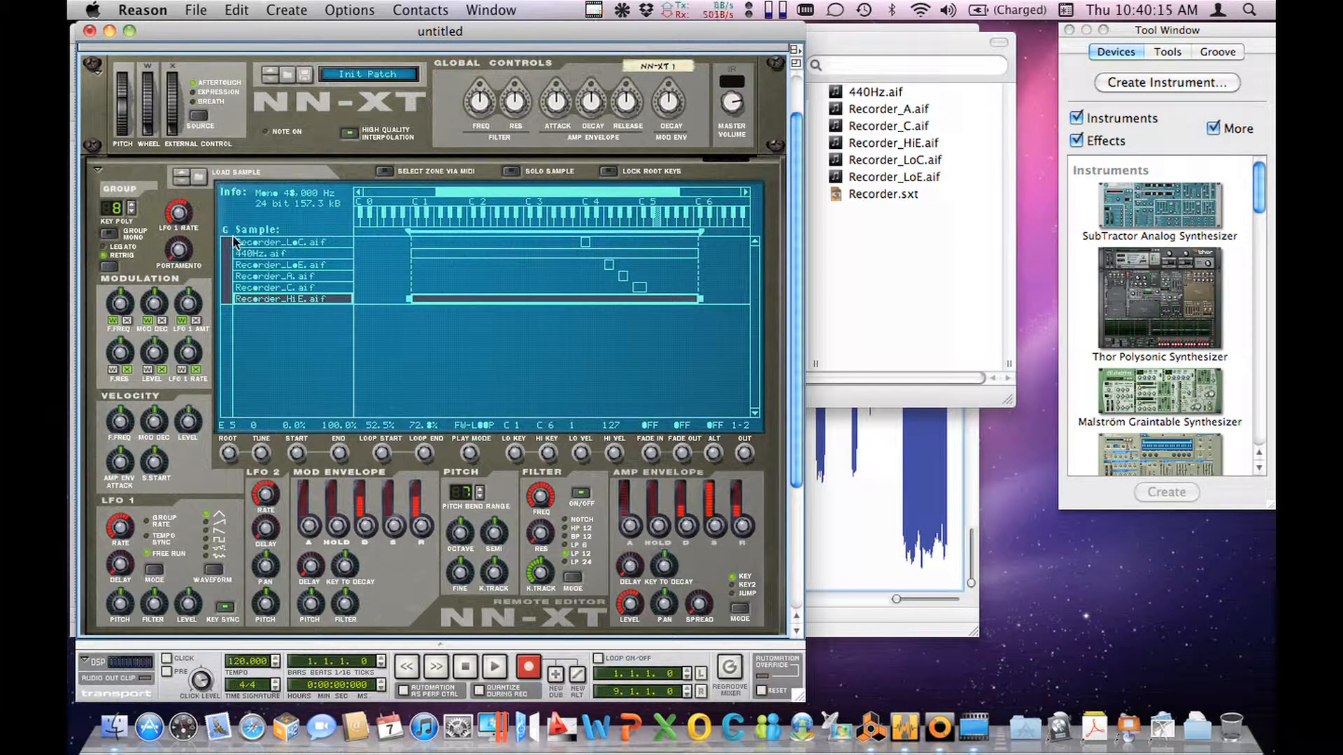
# Step: Delete the 440Hz.aif reference tone zone
pyautogui.click(246, 254)
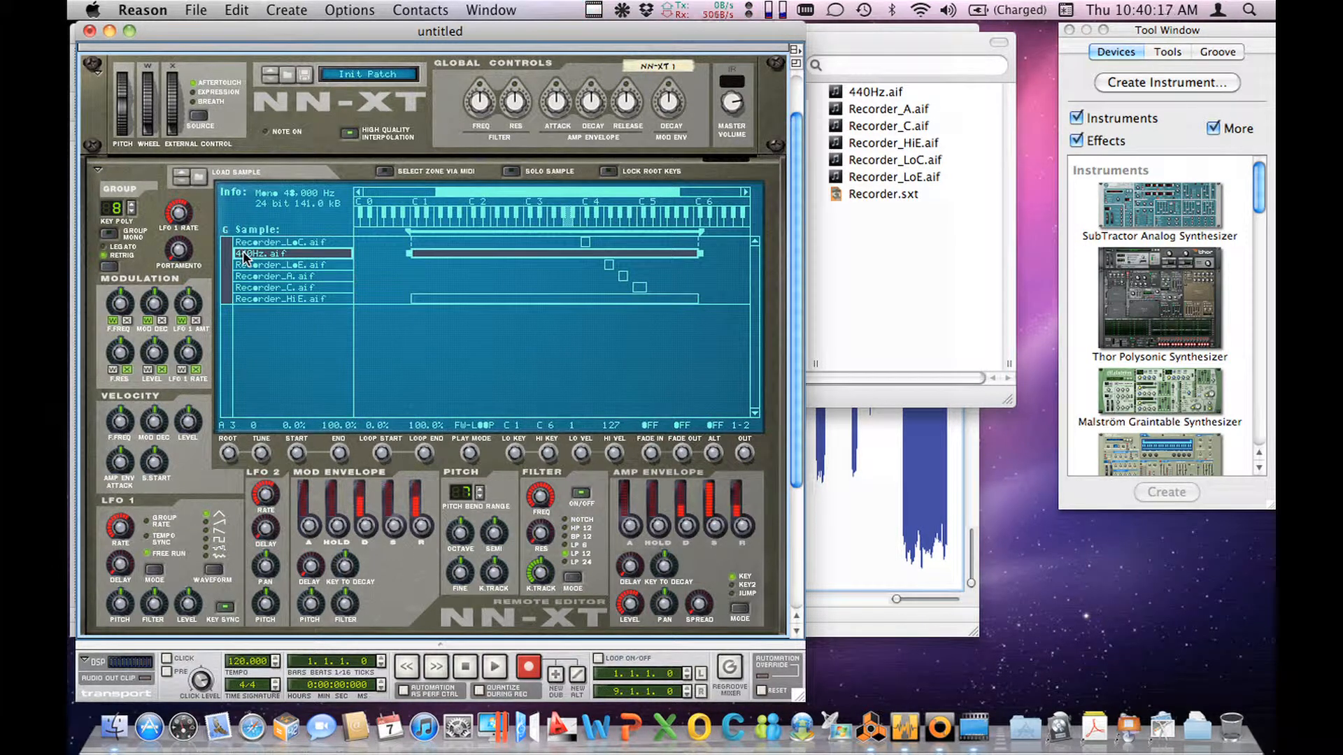
pyautogui.rightClick(245, 258)
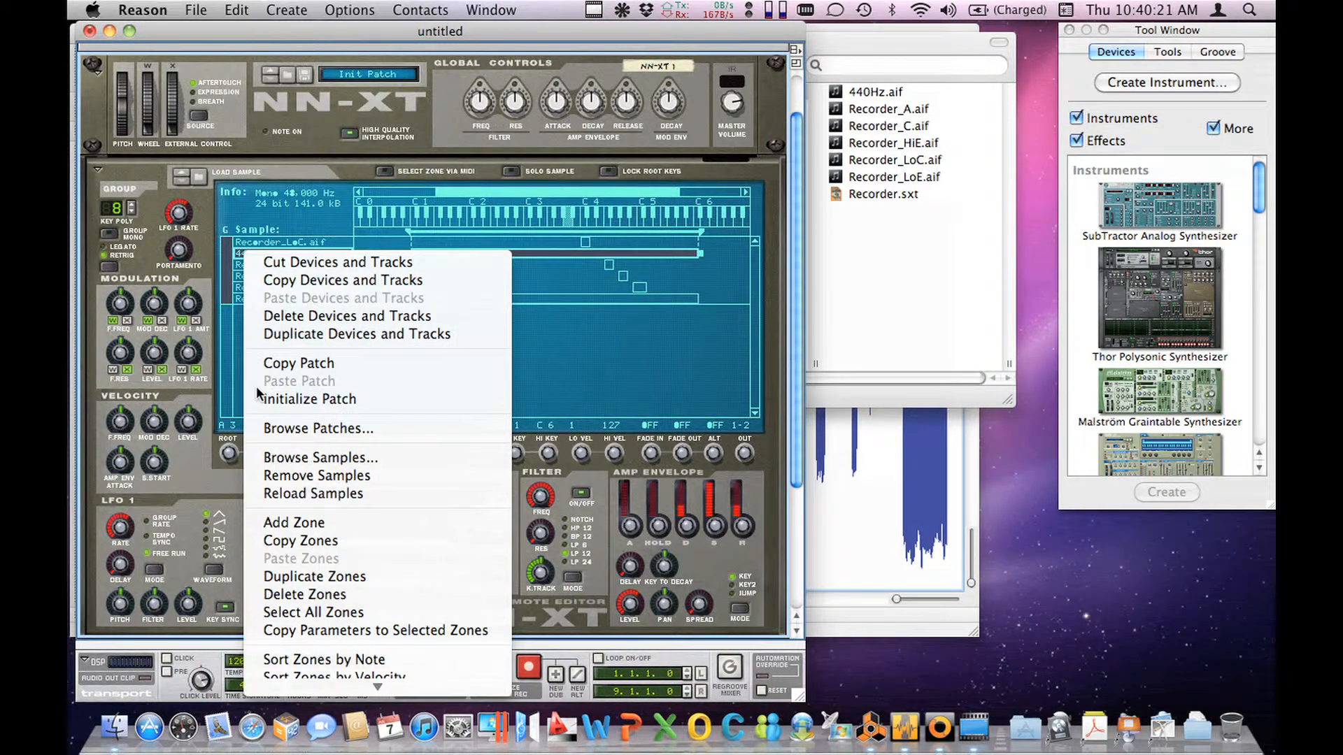
pyautogui.click(288, 601)
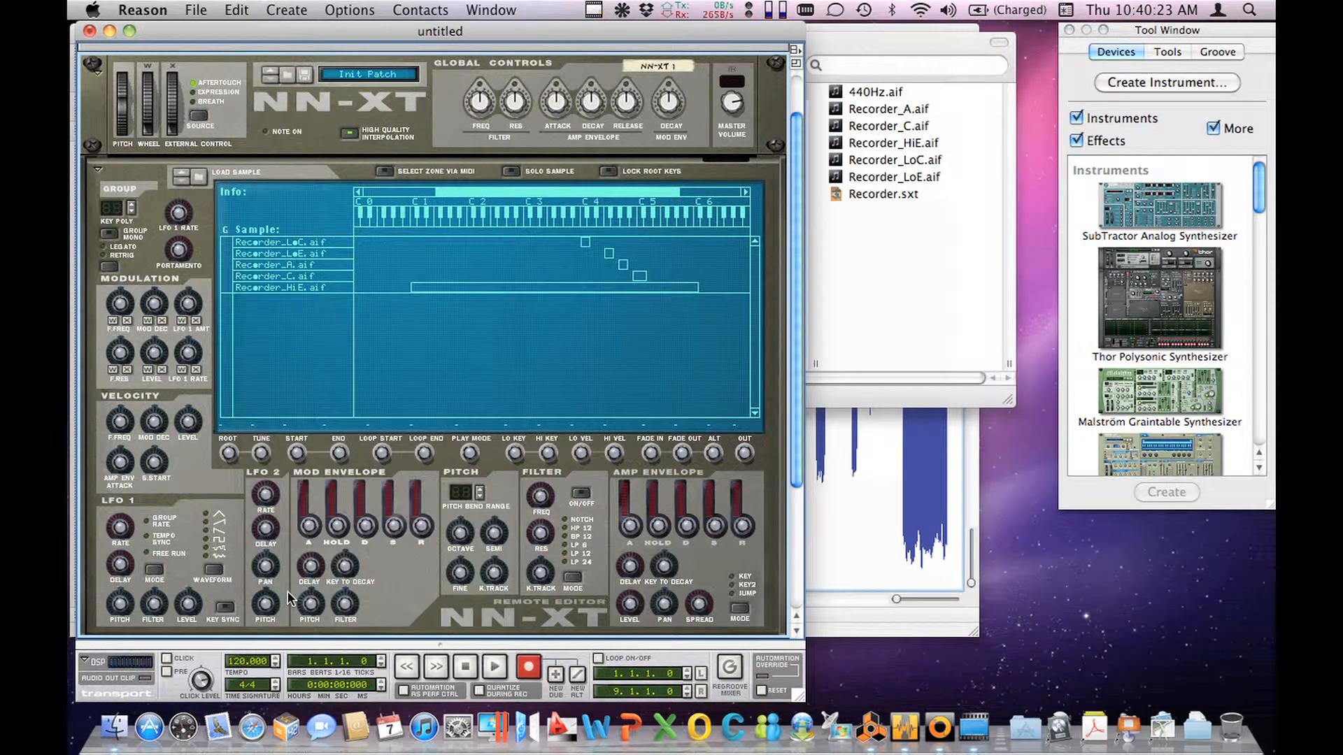
# Step: Raise the low key of the Recorder_HiE.aif zone to D#5
pyautogui.click(451, 287)
pyautogui.moveTo(410, 288); pyautogui.dragTo(653, 303)
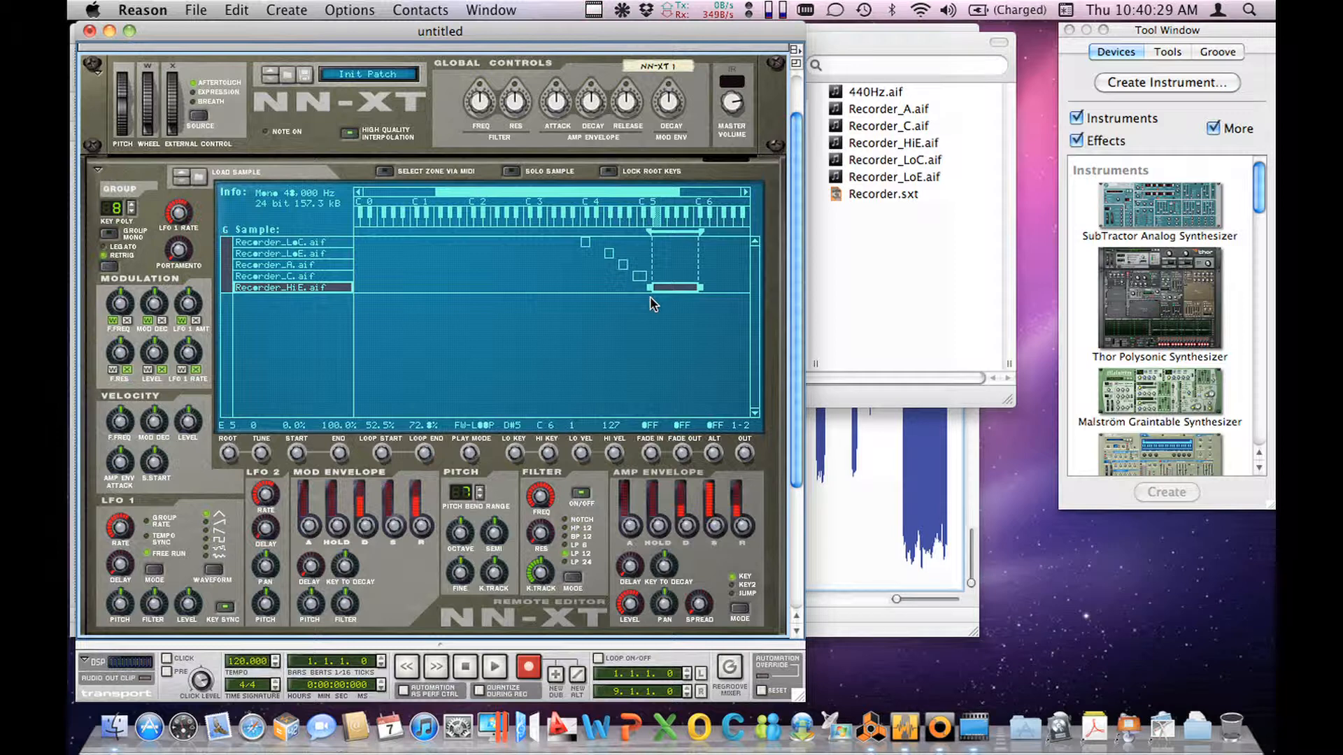
# Step: Extend the key range of the Recorder_LoC.aif zone down to A3 and slightly upward toward the Recorder_LoE.aif zone
pyautogui.click(585, 243)
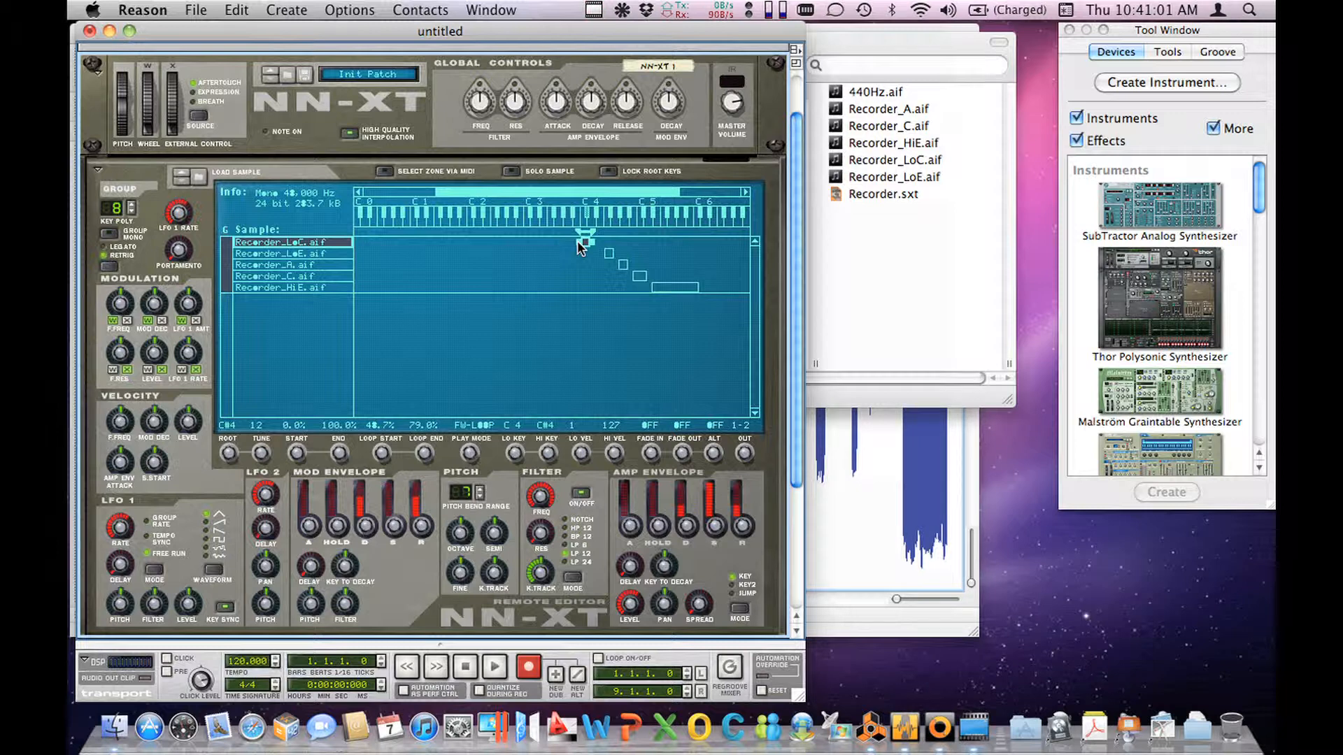
pyautogui.moveTo(578, 241); pyautogui.dragTo(566, 242)
pyautogui.click(608, 255)
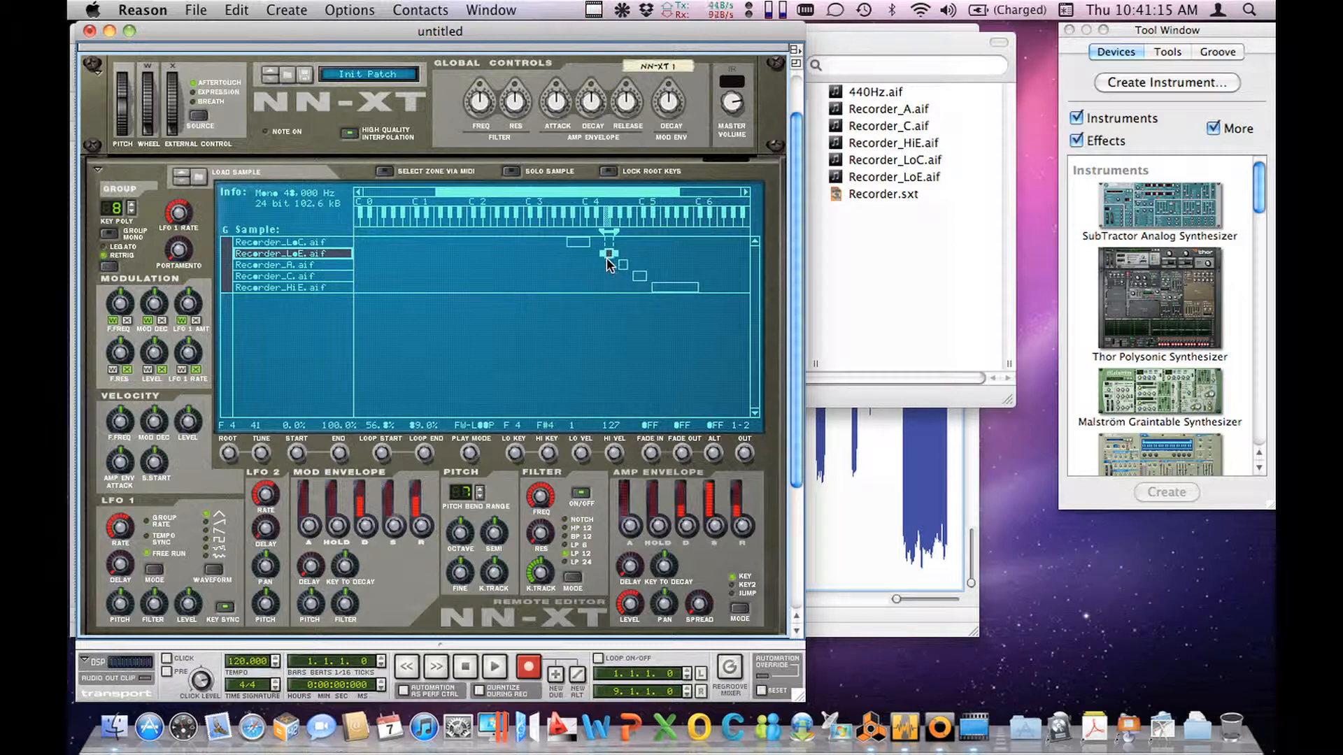
pyautogui.click(581, 241)
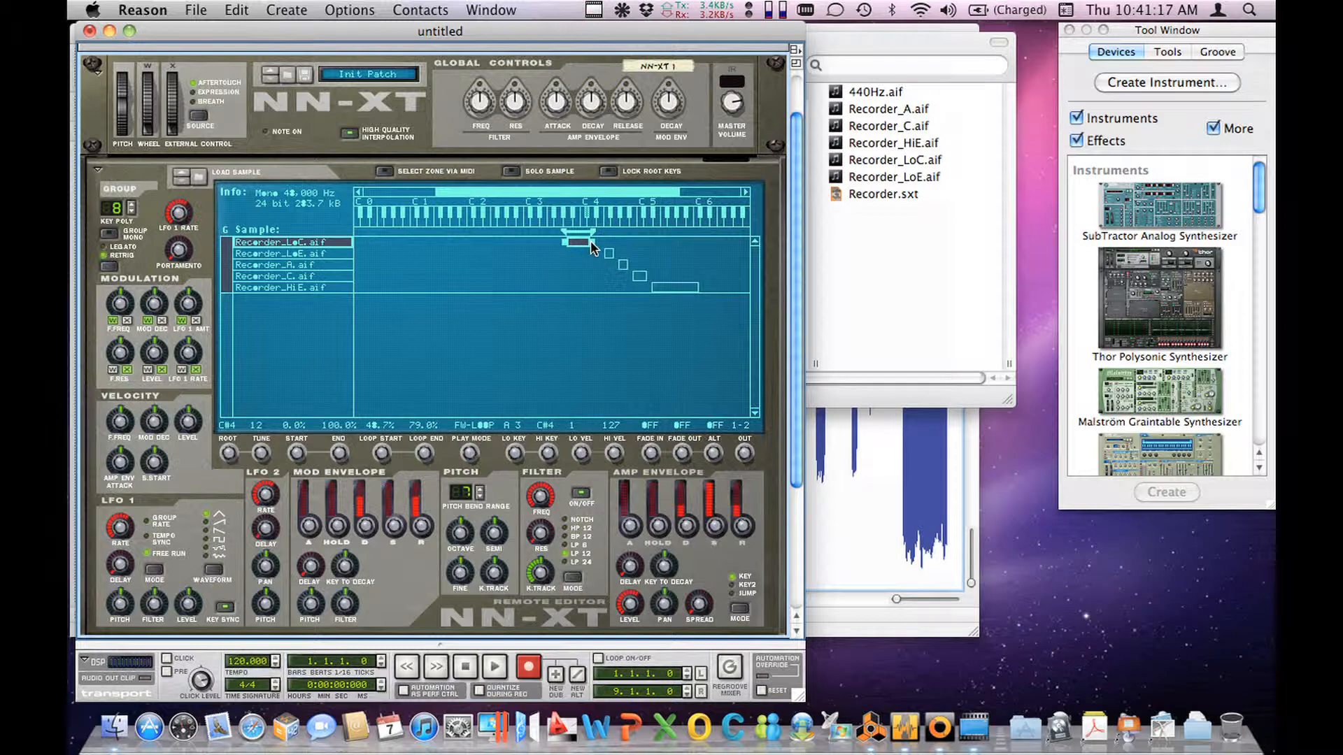
pyautogui.moveTo(593, 242); pyautogui.dragTo(604, 244)
# Step: Extend the key range of the Recorder_LoE.aif zone down to E4 and up to meet the Recorder_A.aif zone
pyautogui.click(608, 254)
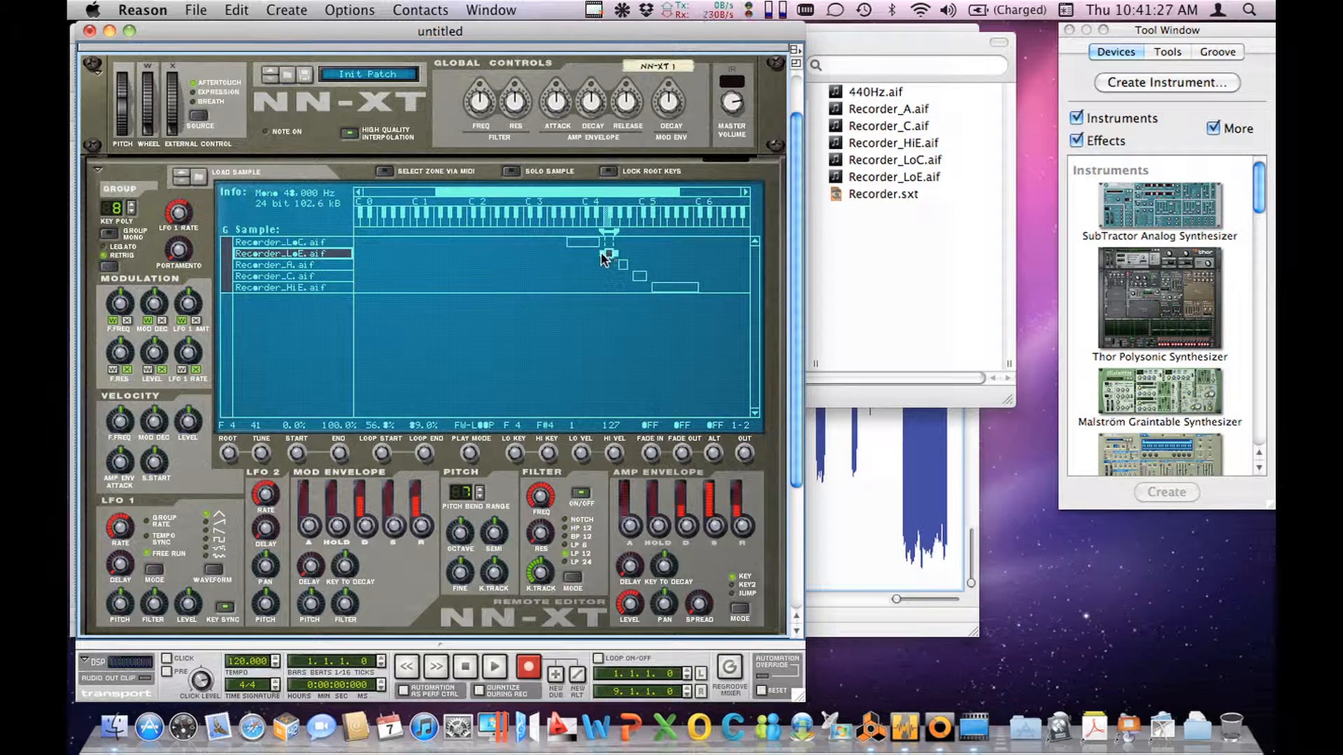
pyautogui.moveTo(601, 254); pyautogui.dragTo(596, 254)
pyautogui.click(618, 255)
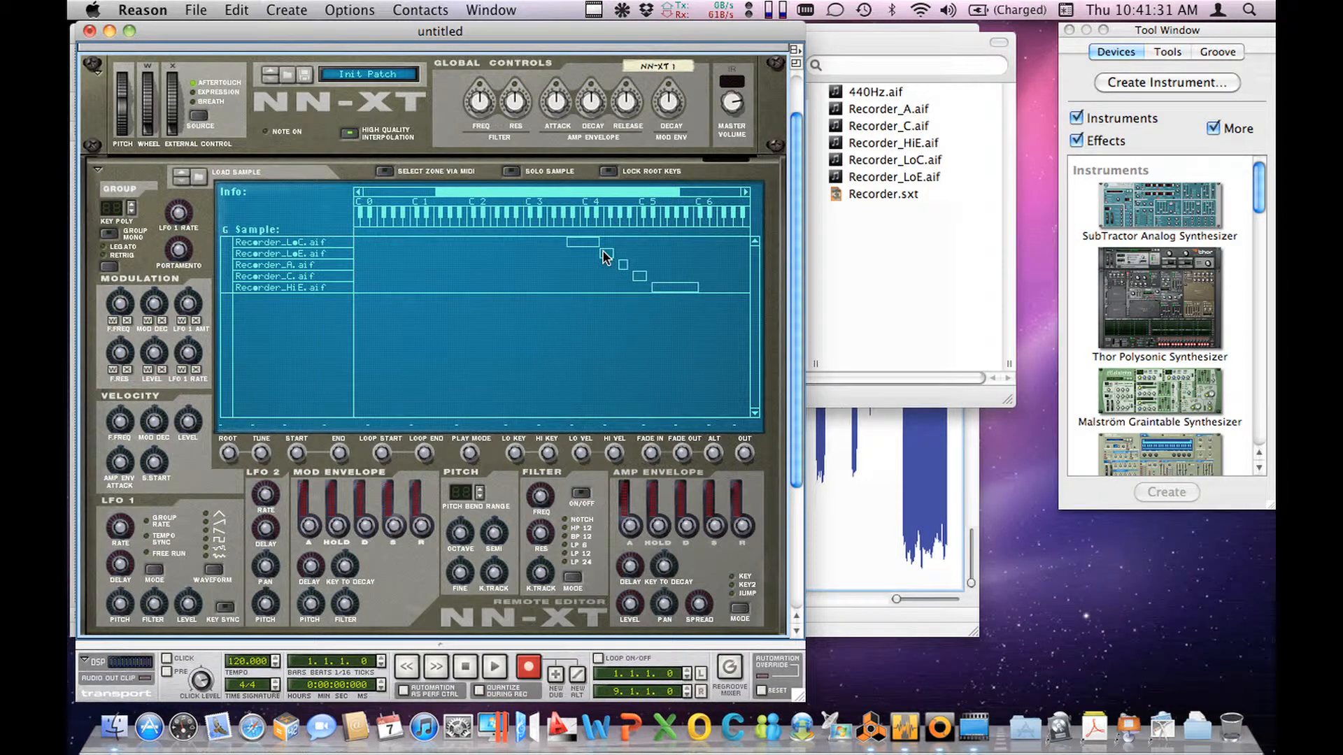
pyautogui.click(607, 254)
pyautogui.click(622, 264)
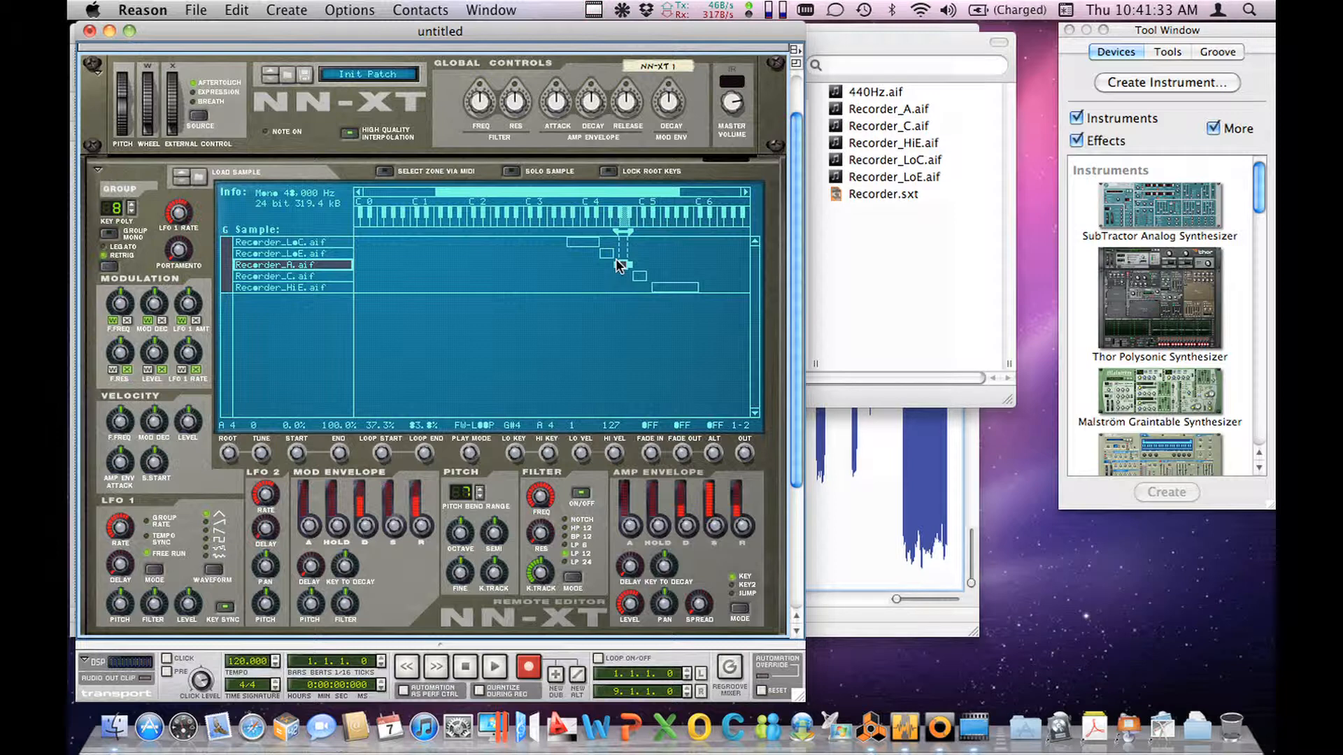
pyautogui.click(606, 253)
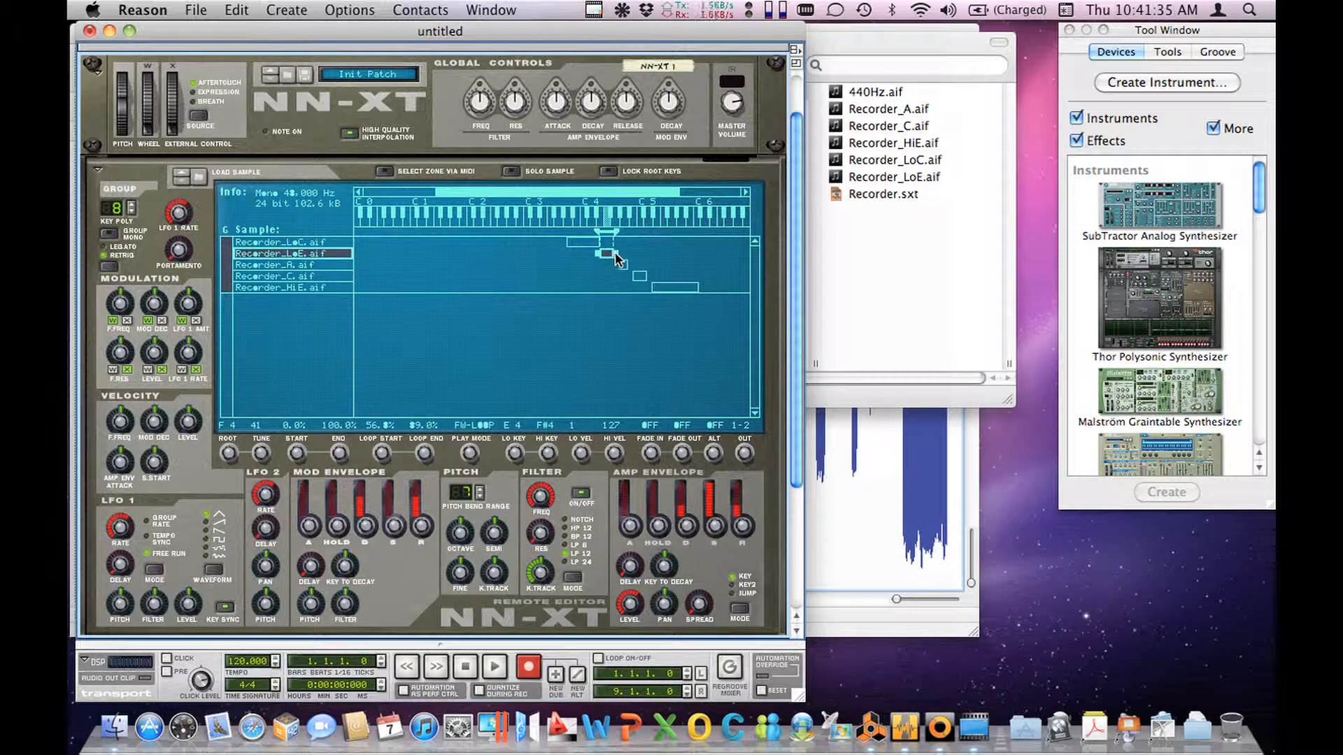
pyautogui.moveTo(614, 253); pyautogui.dragTo(622, 255)
# Step: Adjust the key range of the Recorder_A.aif zone so it adjoins the Recorder_LoE.aif and Recorder_C.aif zones
pyautogui.click(617, 264)
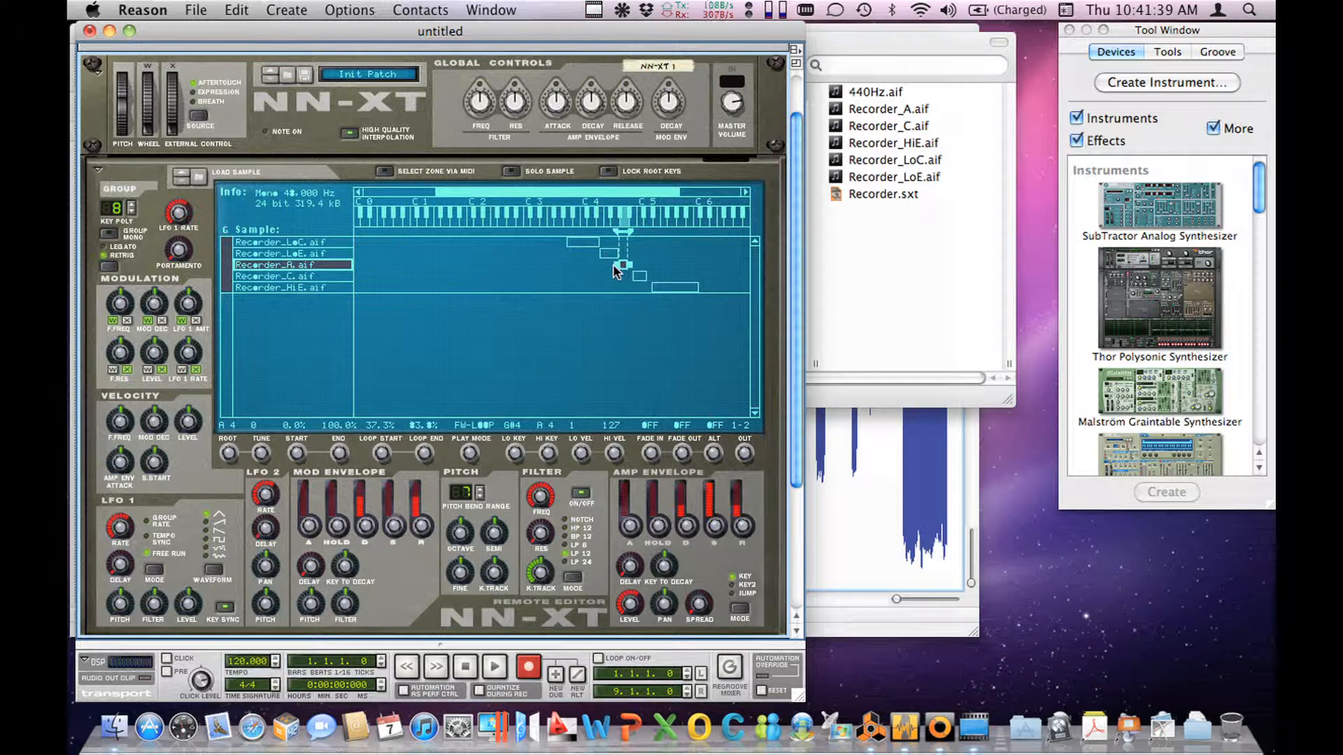
pyautogui.moveTo(616, 264); pyautogui.dragTo(616, 265)
pyautogui.moveTo(630, 264); pyautogui.dragTo(635, 266)
# Step: Extend the Recorder_C.aif zone up to the Recorder_HiE.aif zone, and lower the high key of the Recorder_HiE.aif zone to A5
pyautogui.click(638, 279)
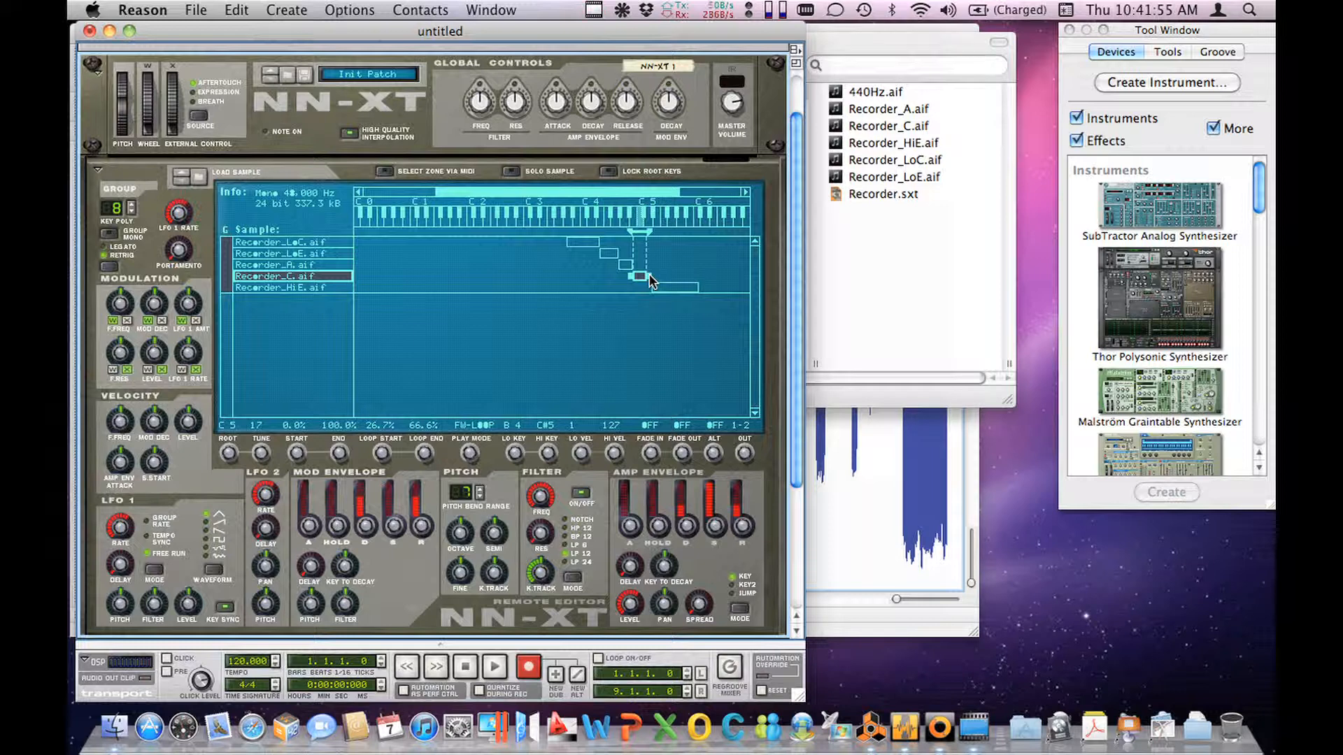
pyautogui.moveTo(649, 275); pyautogui.dragTo(656, 277)
pyautogui.click(656, 287)
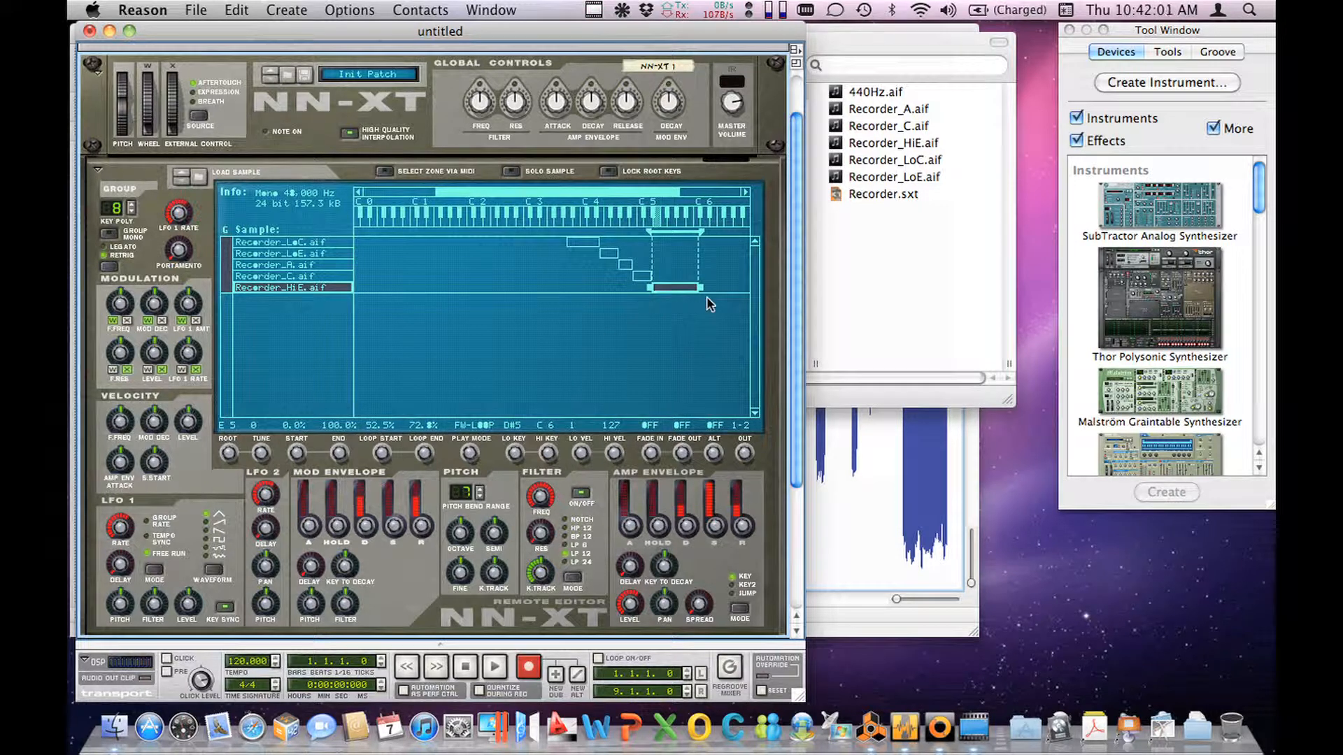
pyautogui.moveTo(702, 288); pyautogui.dragTo(688, 288)
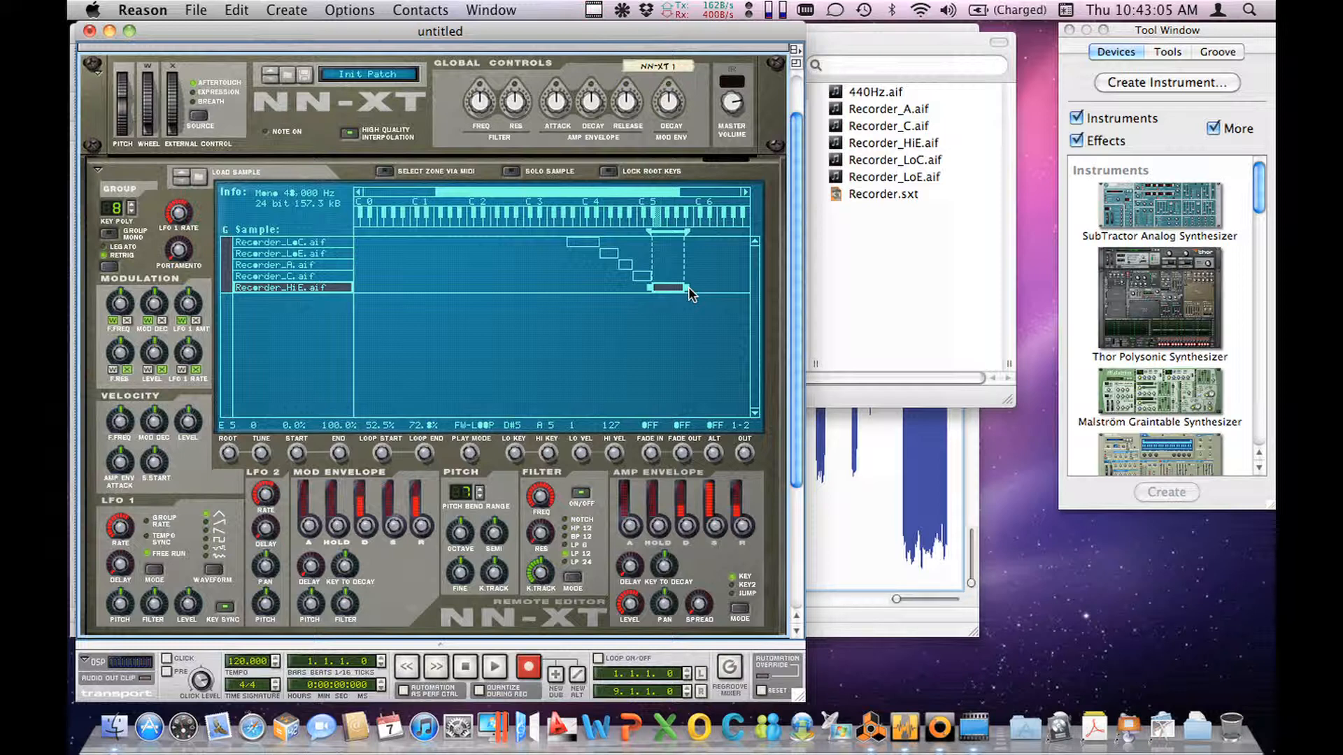
# Step: Open the save dialog for the NN-XT patch and close it without saving
pyautogui.click(305, 73)
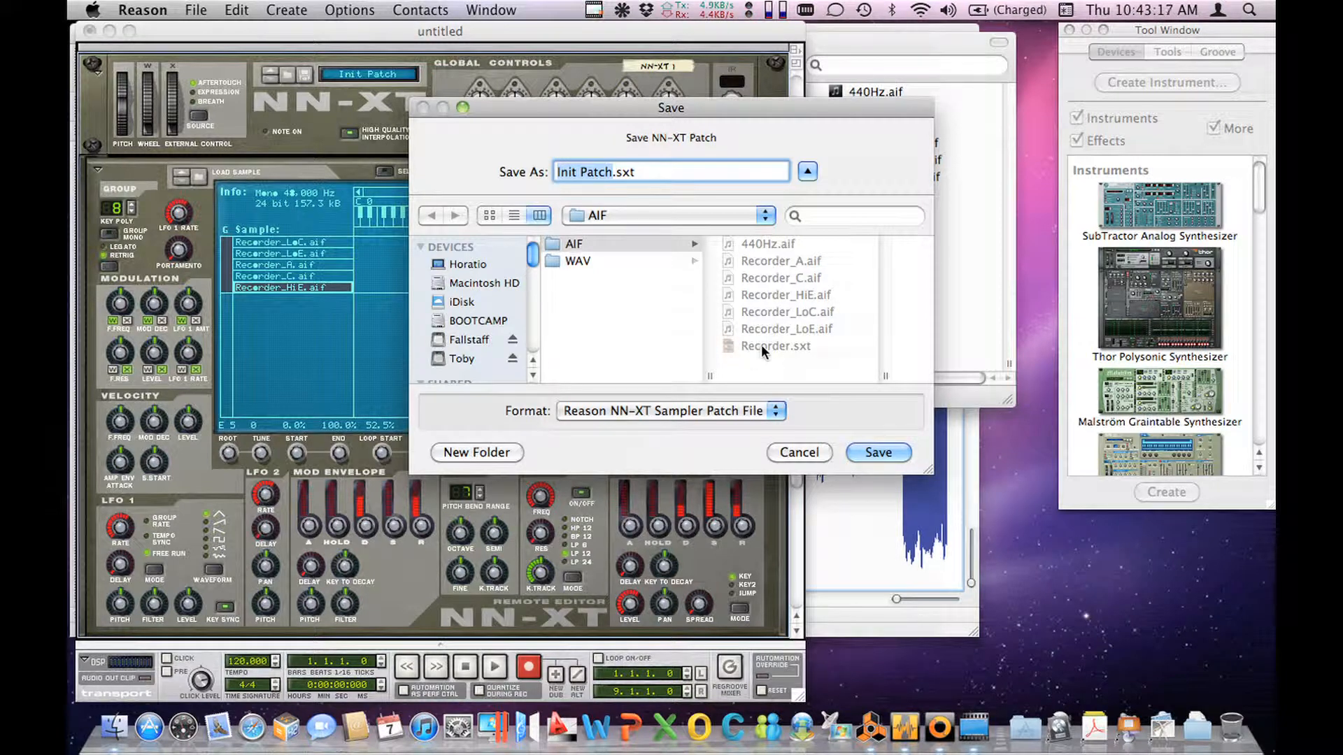
pyautogui.click(820, 453)
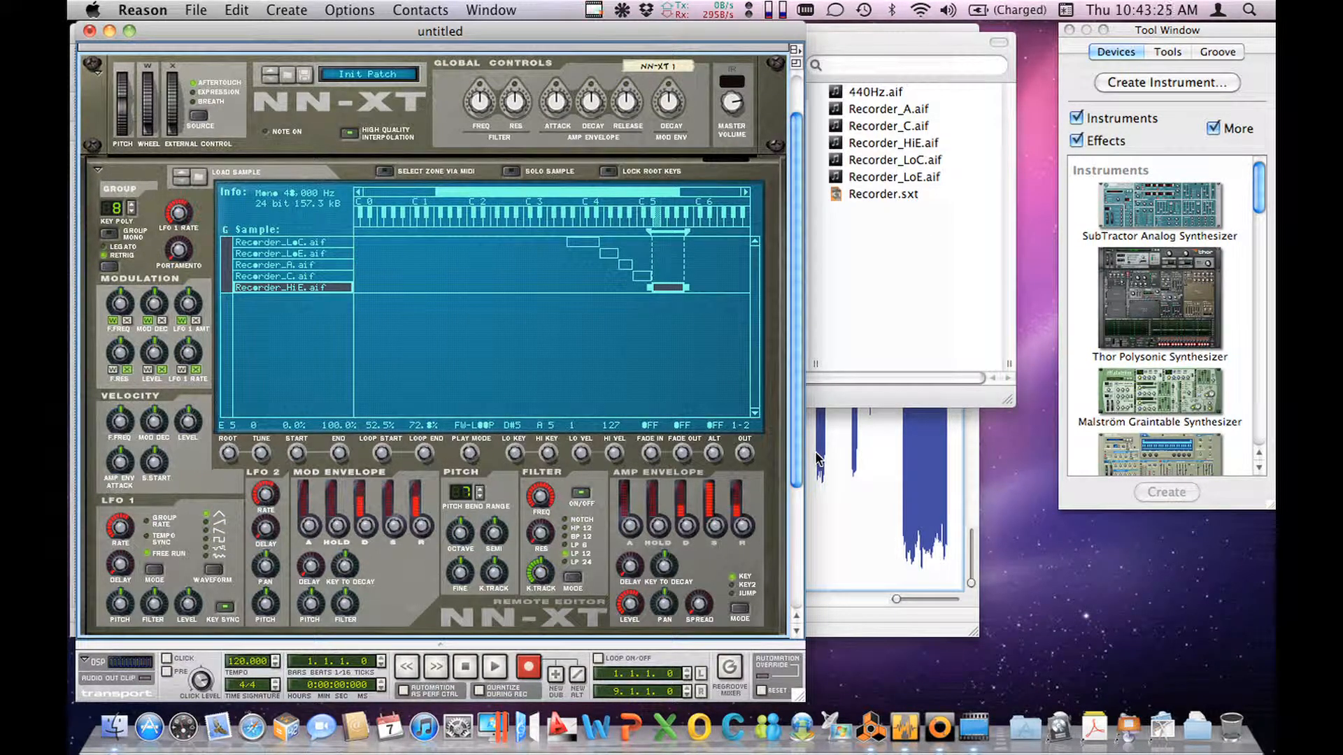
# Step: Check the decay setting of the amp envelope for the Recorder_HiE.aif zone
pyautogui.moveTo(686, 520)
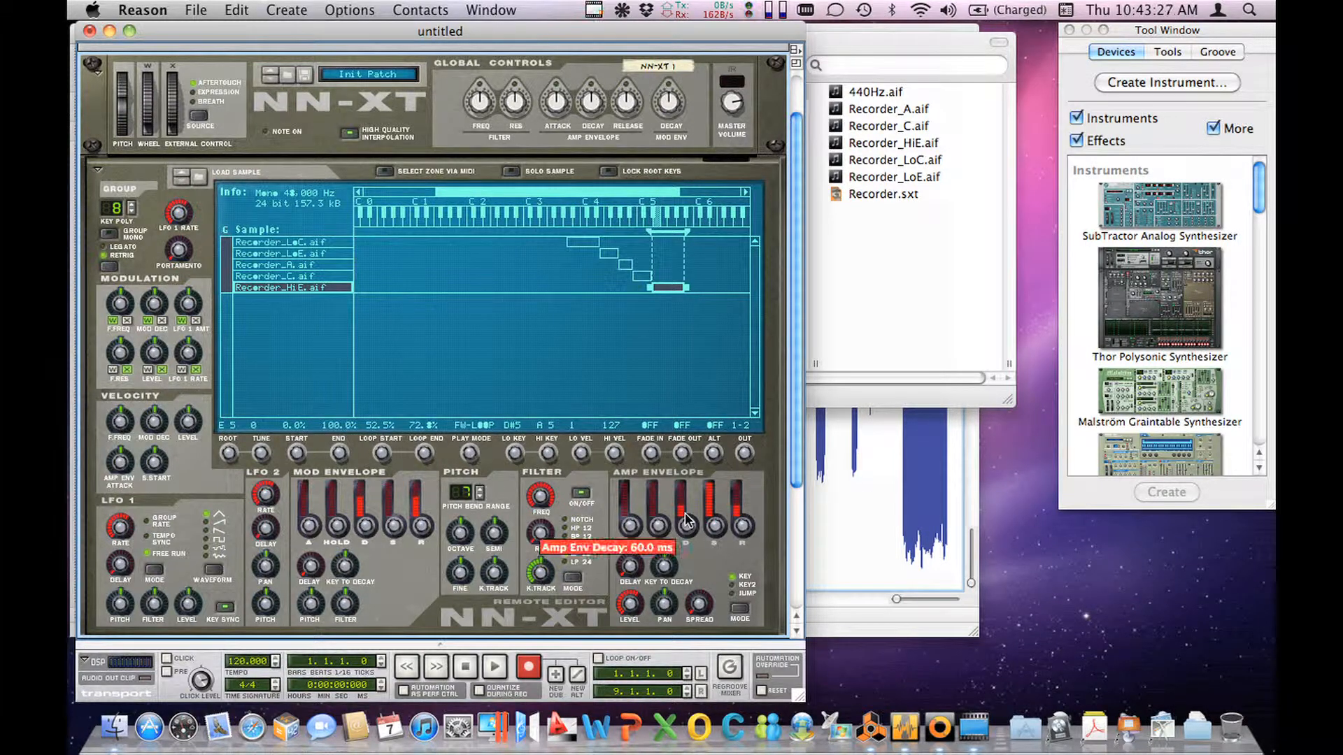